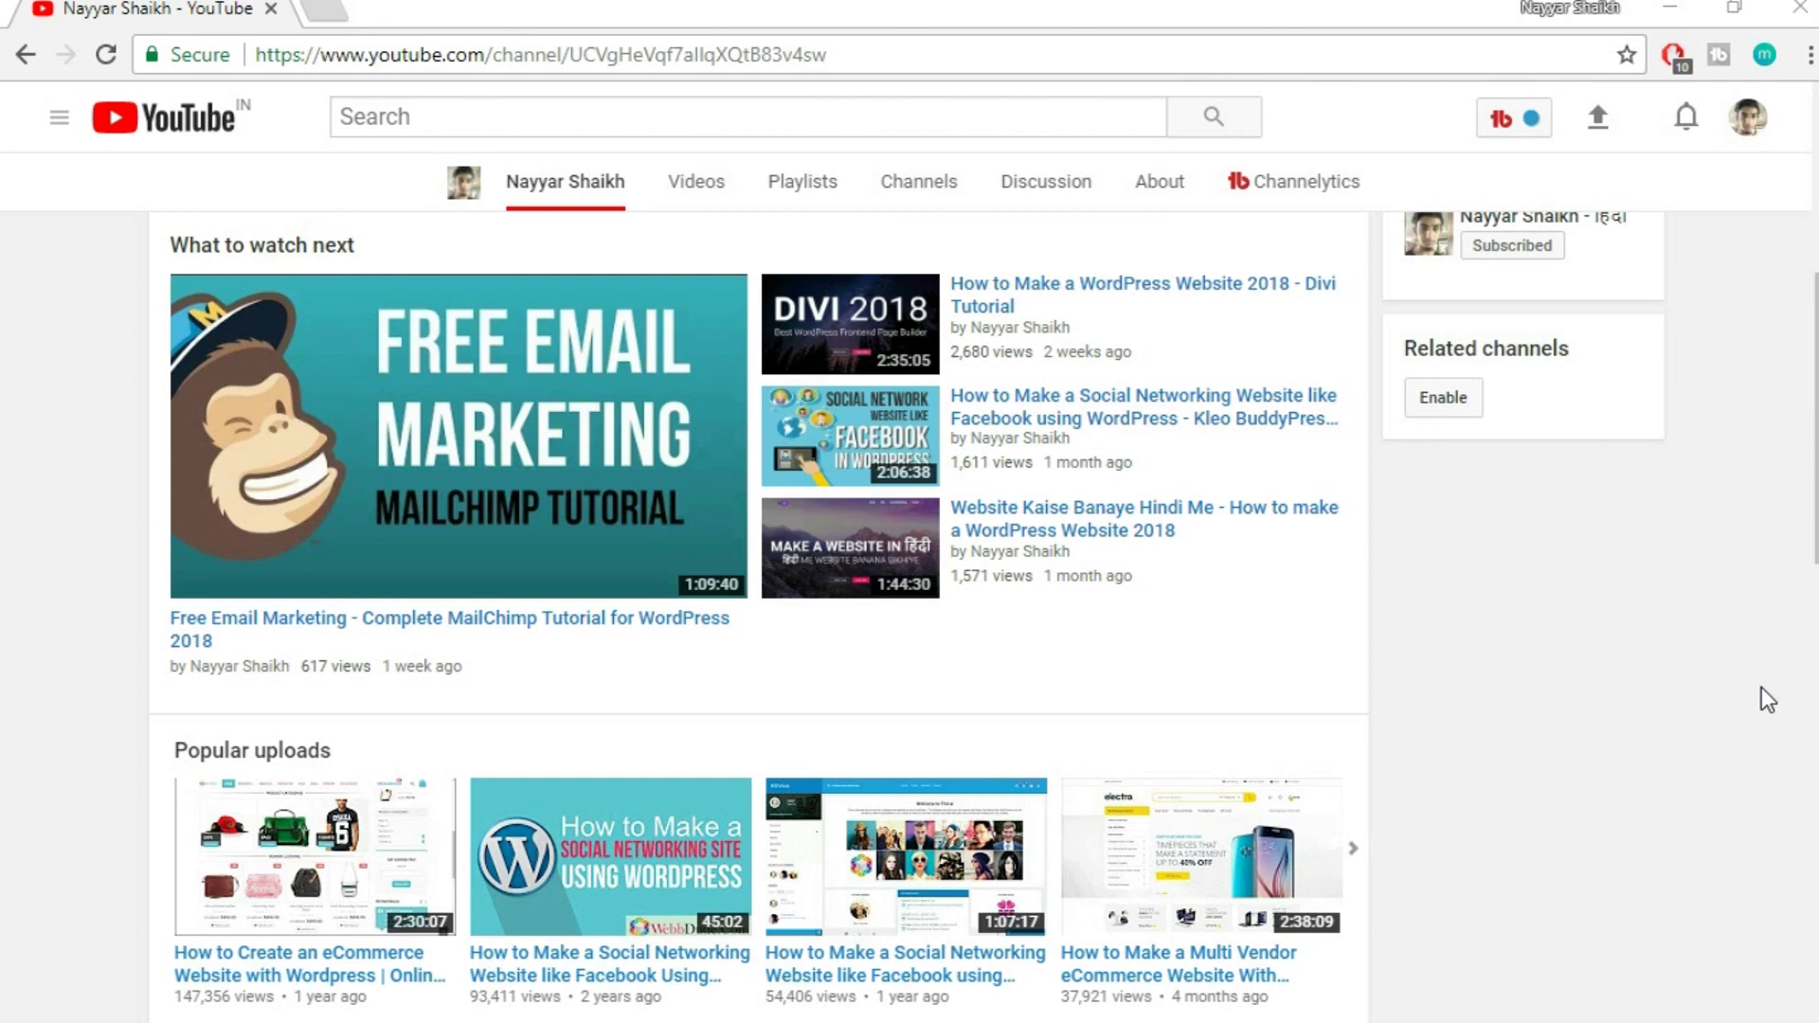
- Search the web for filezilla in a new tab and open the official filezilla-project.org site
click(330, 9)
text(filez)
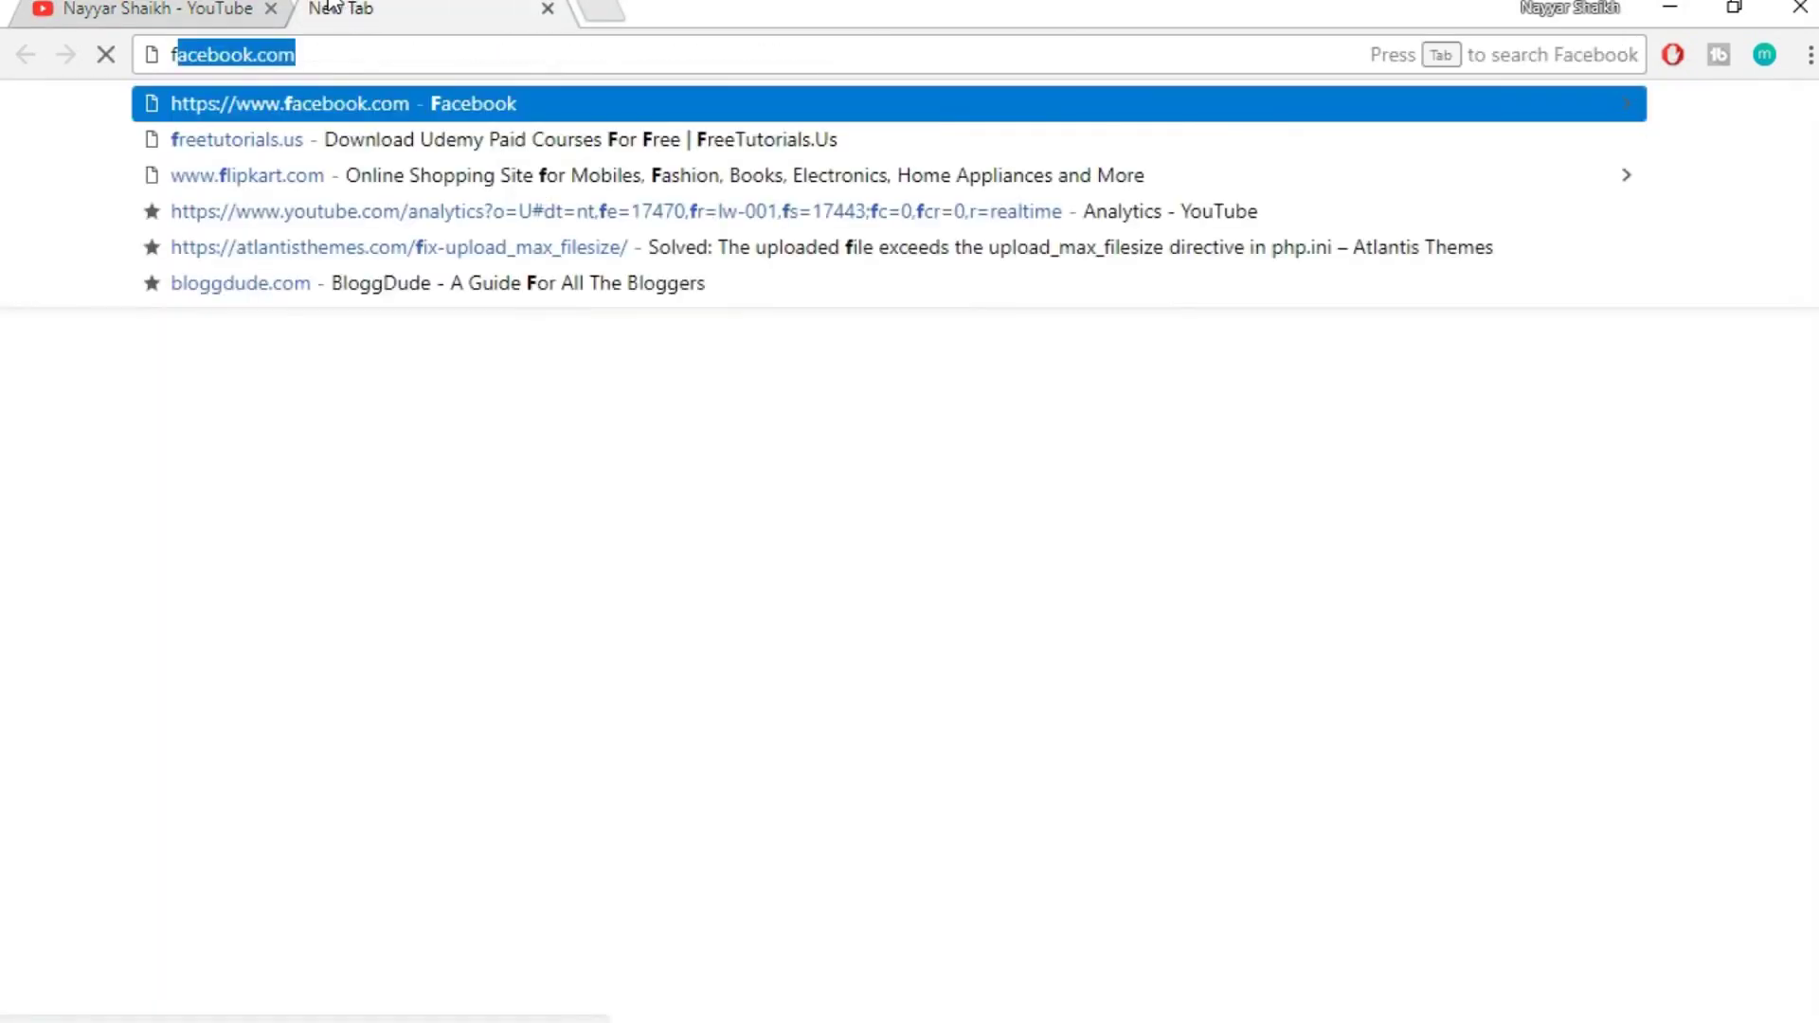
text(illa)
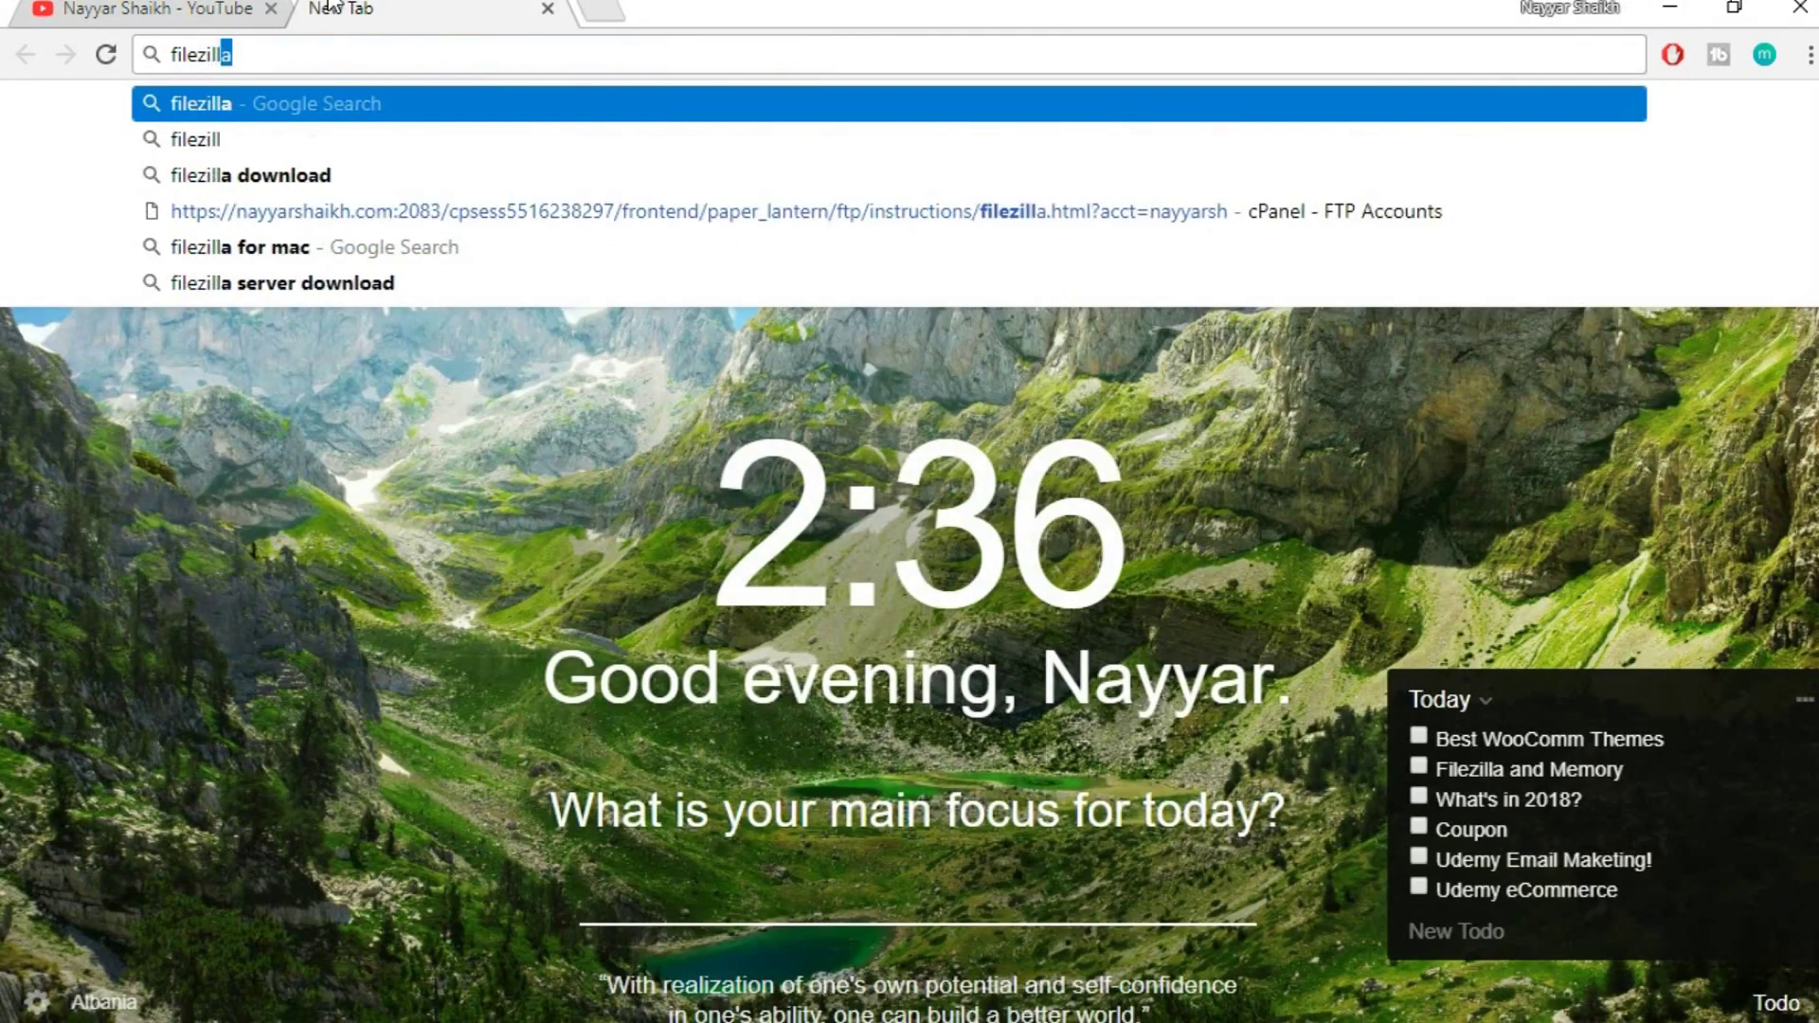
key(Return)
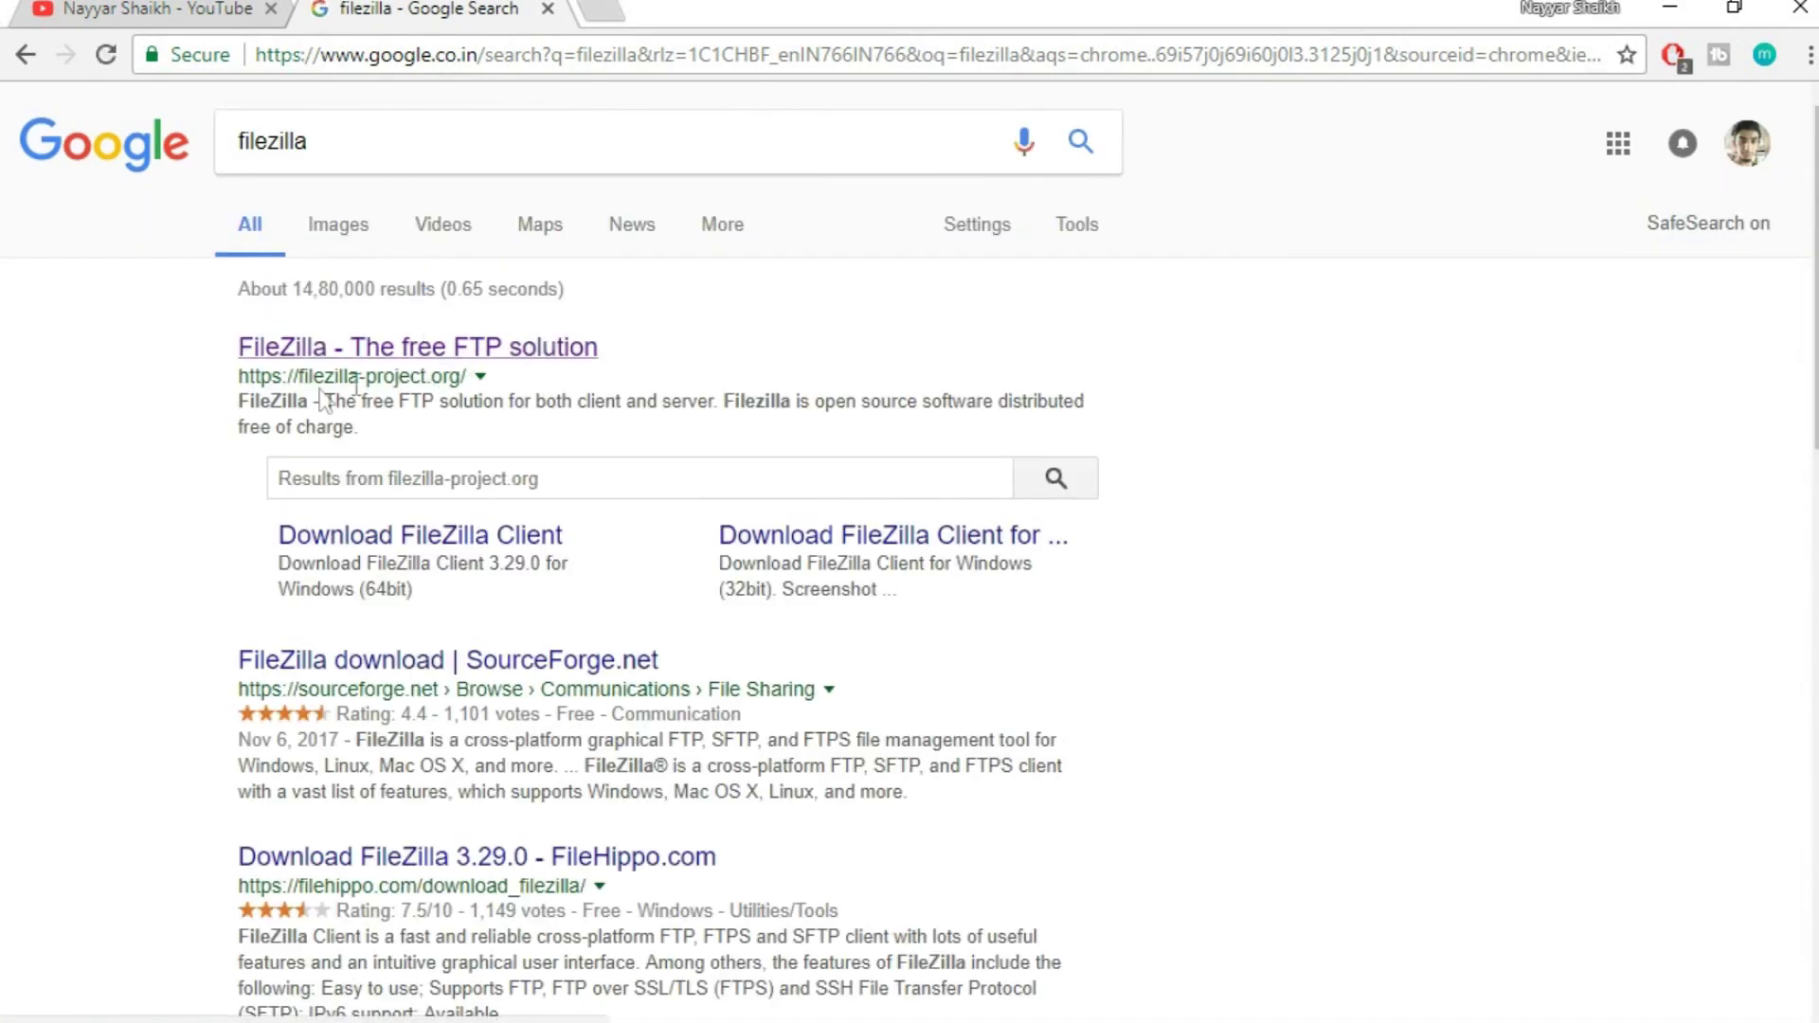
drag(236, 376, 453, 371)
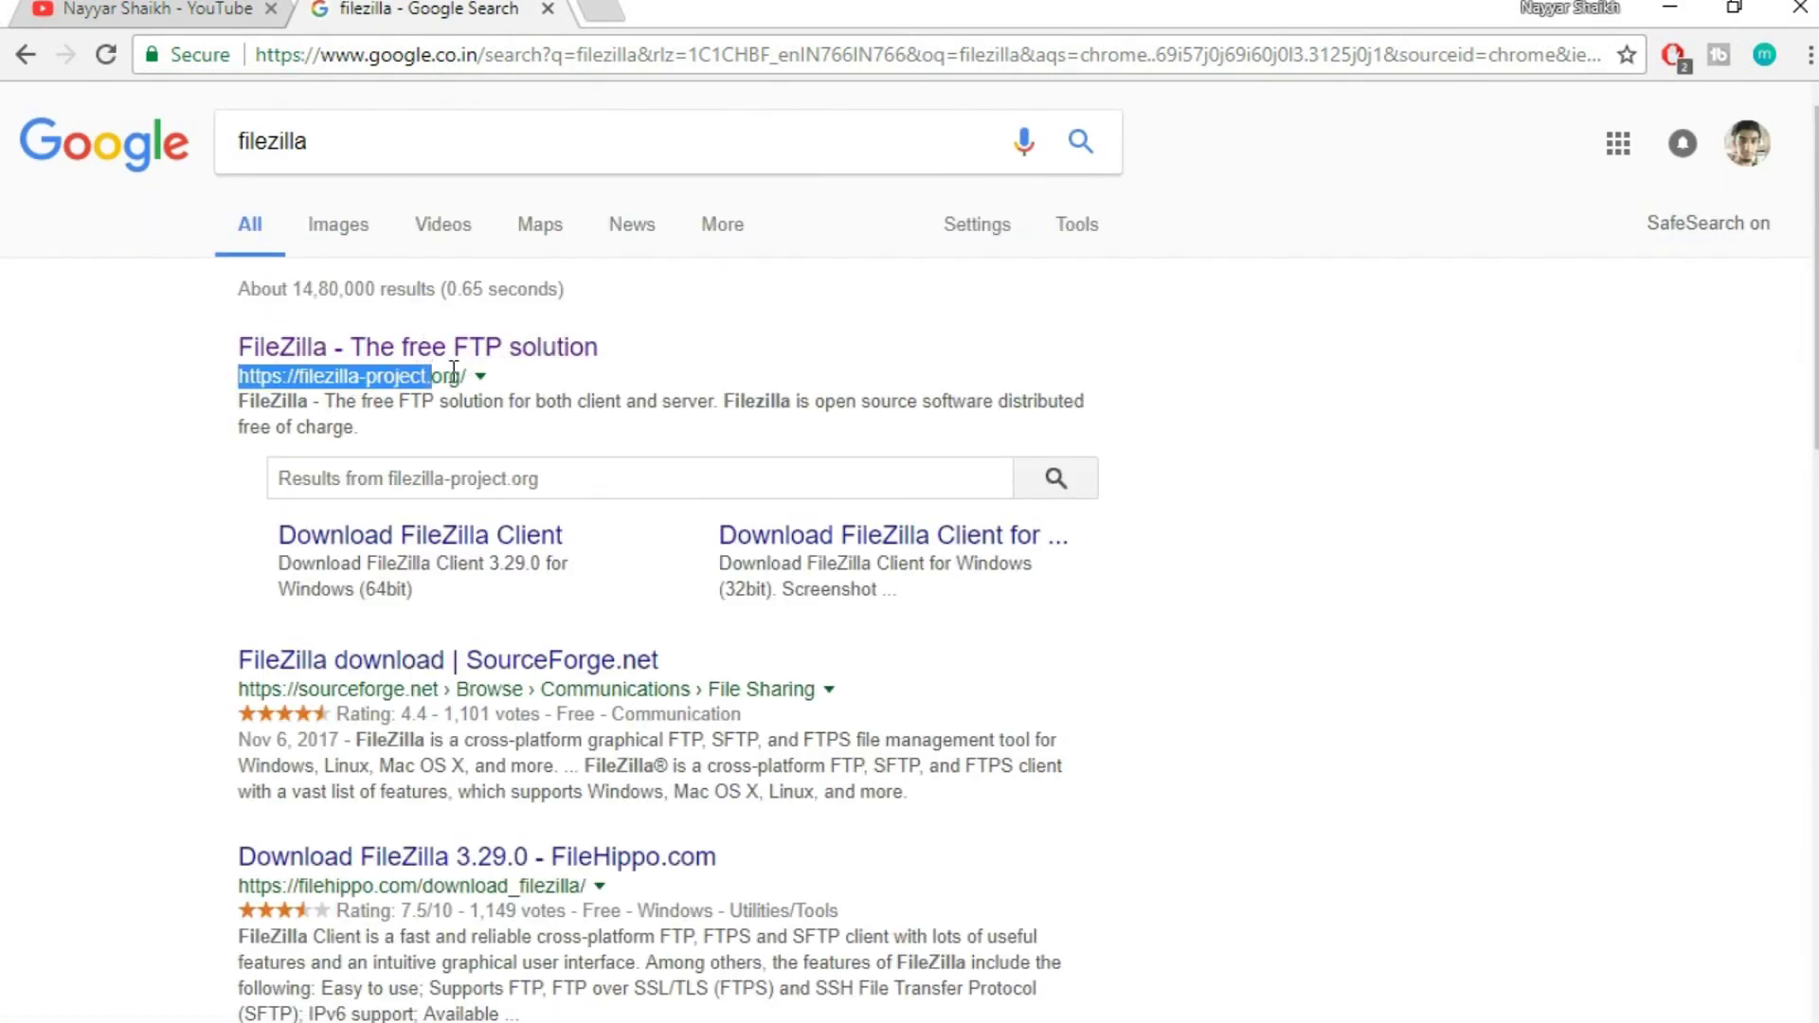
click(519, 372)
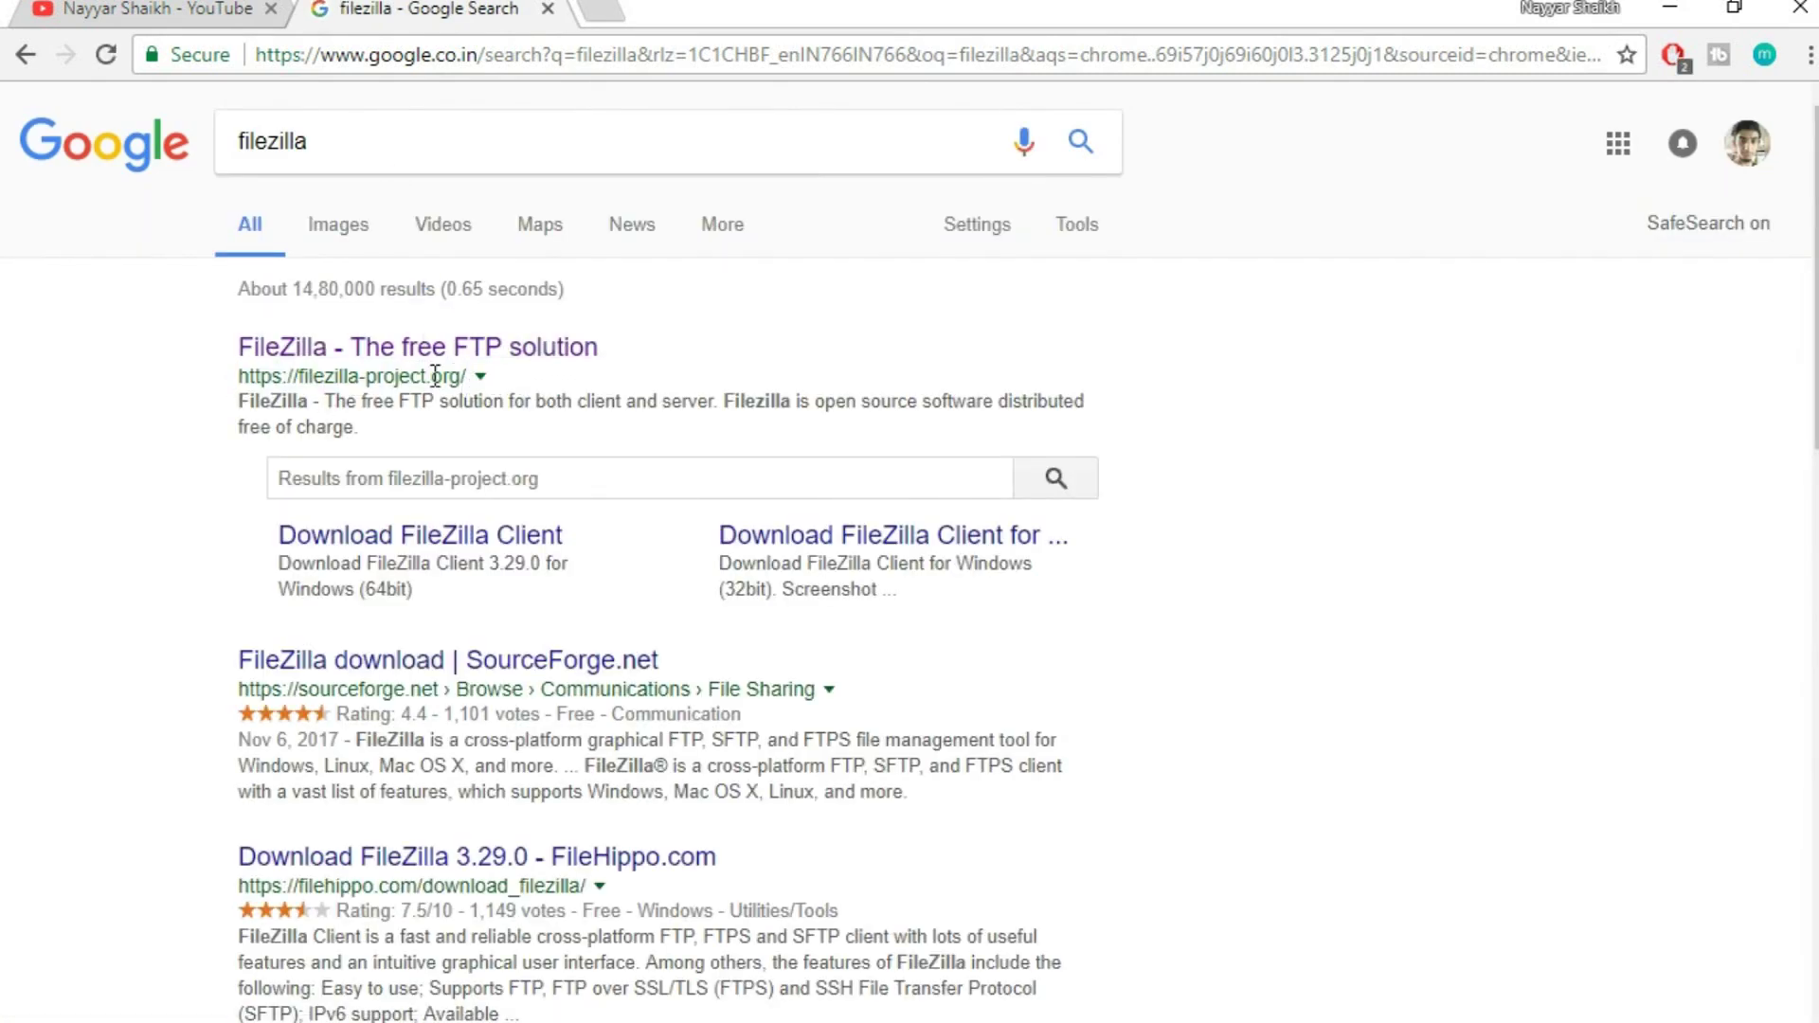
click(483, 352)
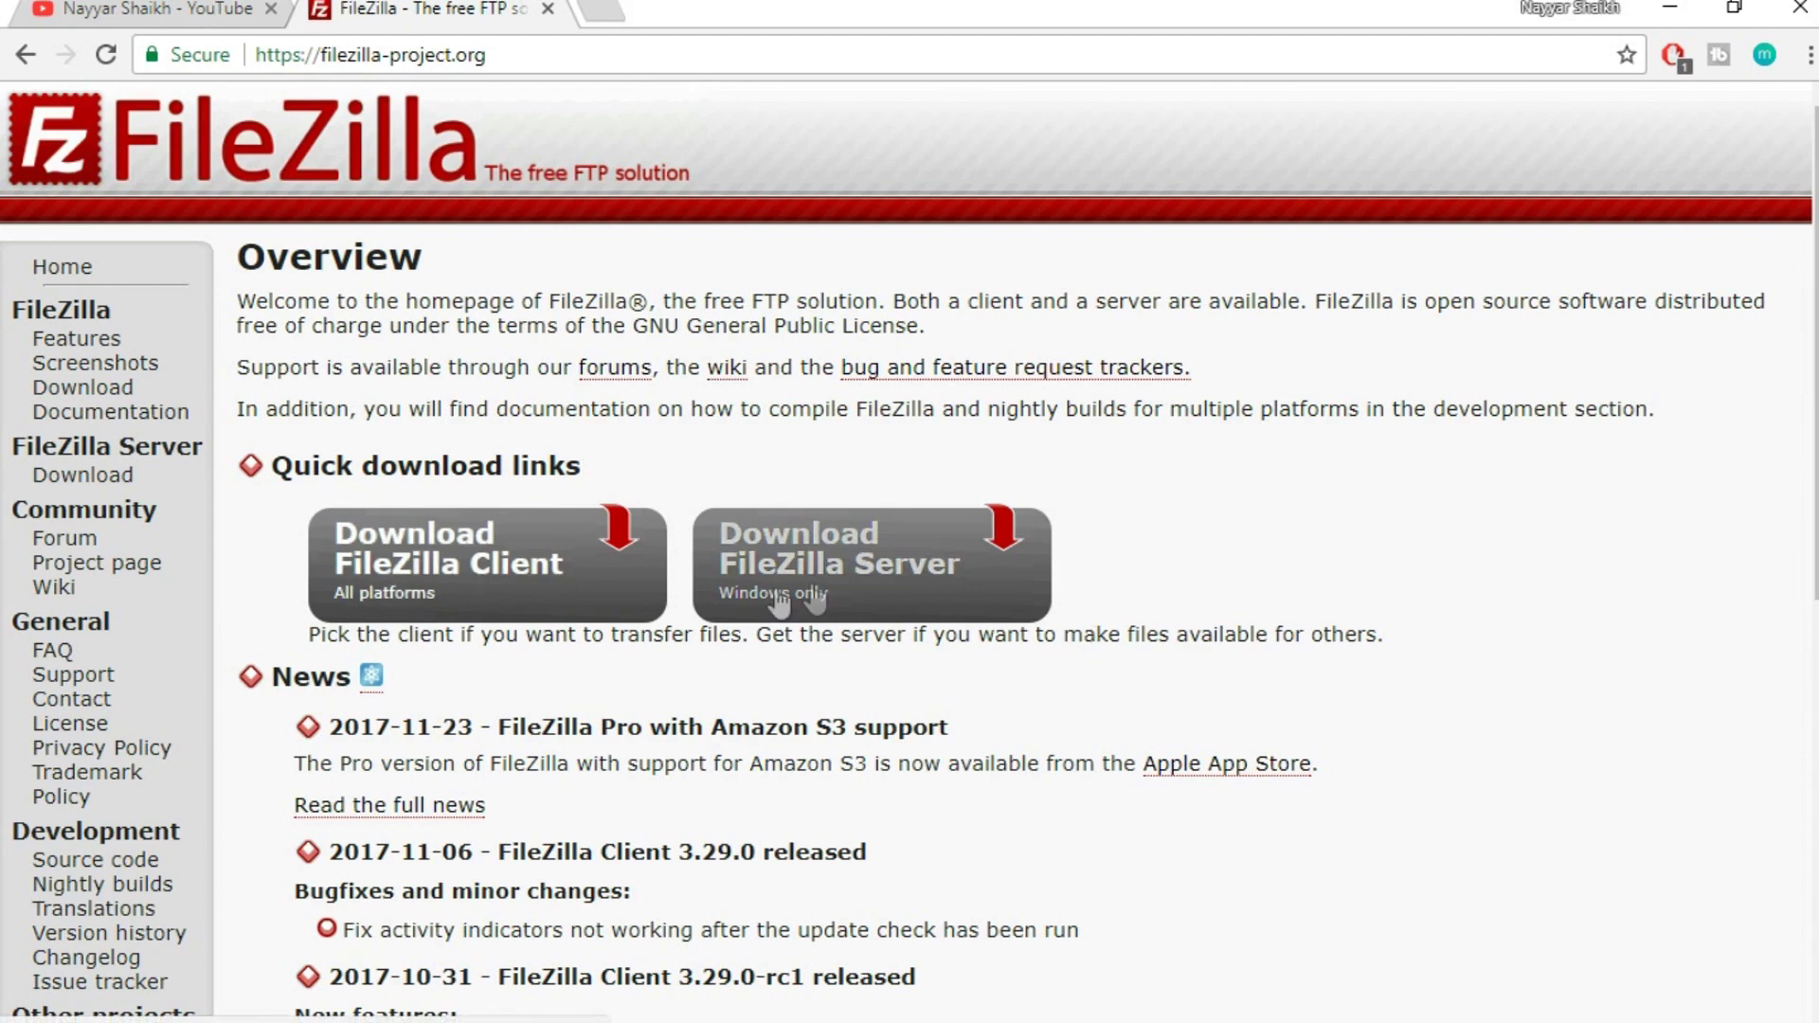
- Open the FileZilla Server download page and start the Windows download
scroll(1311, 593, down, 3)
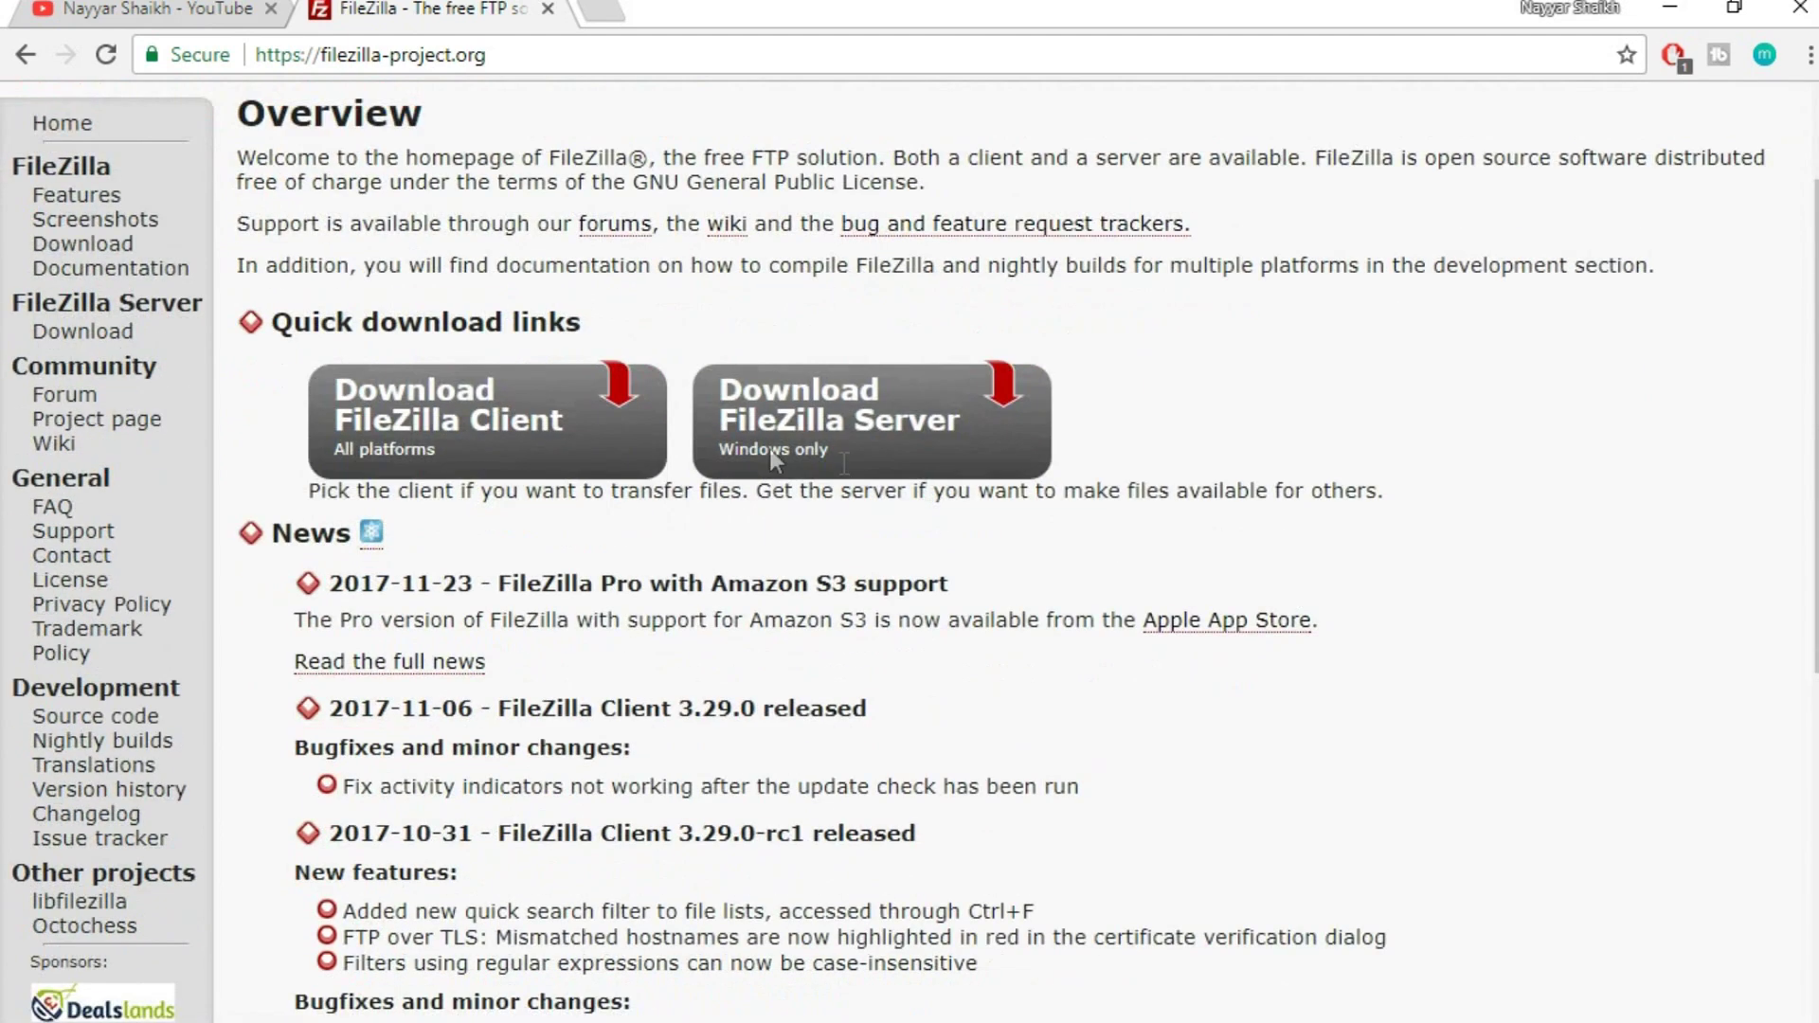
click(862, 430)
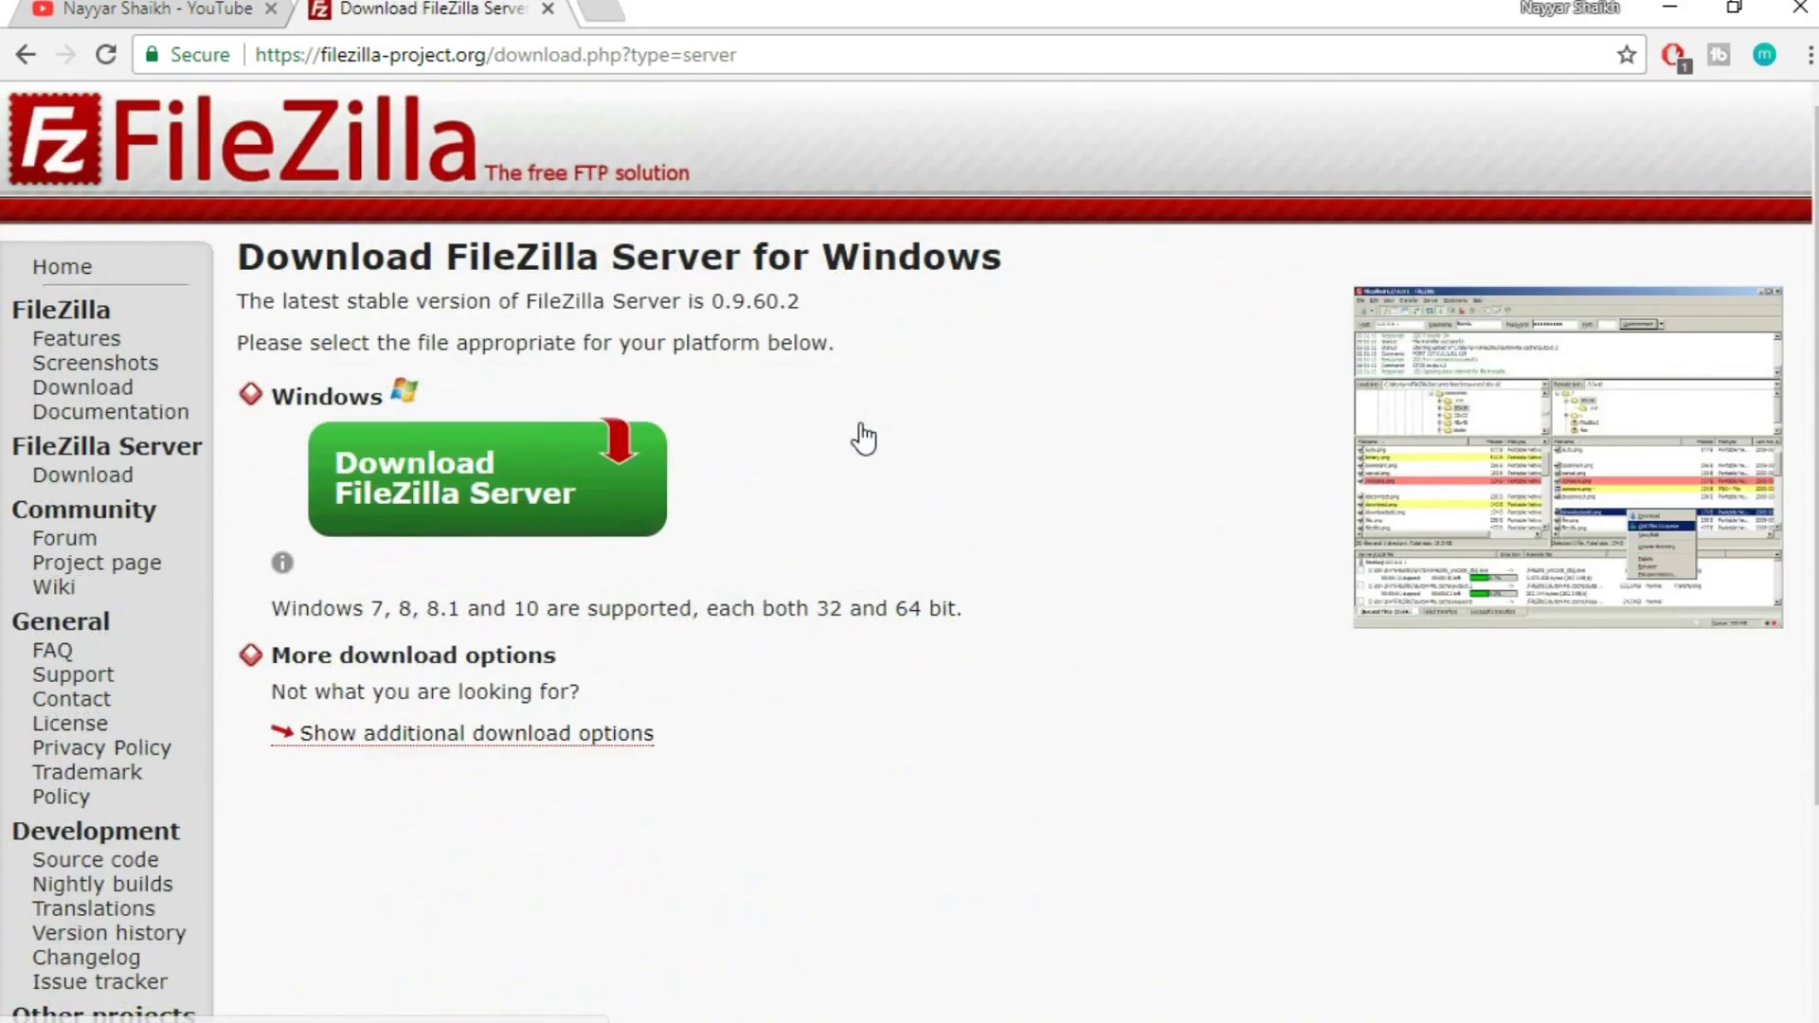
click(528, 502)
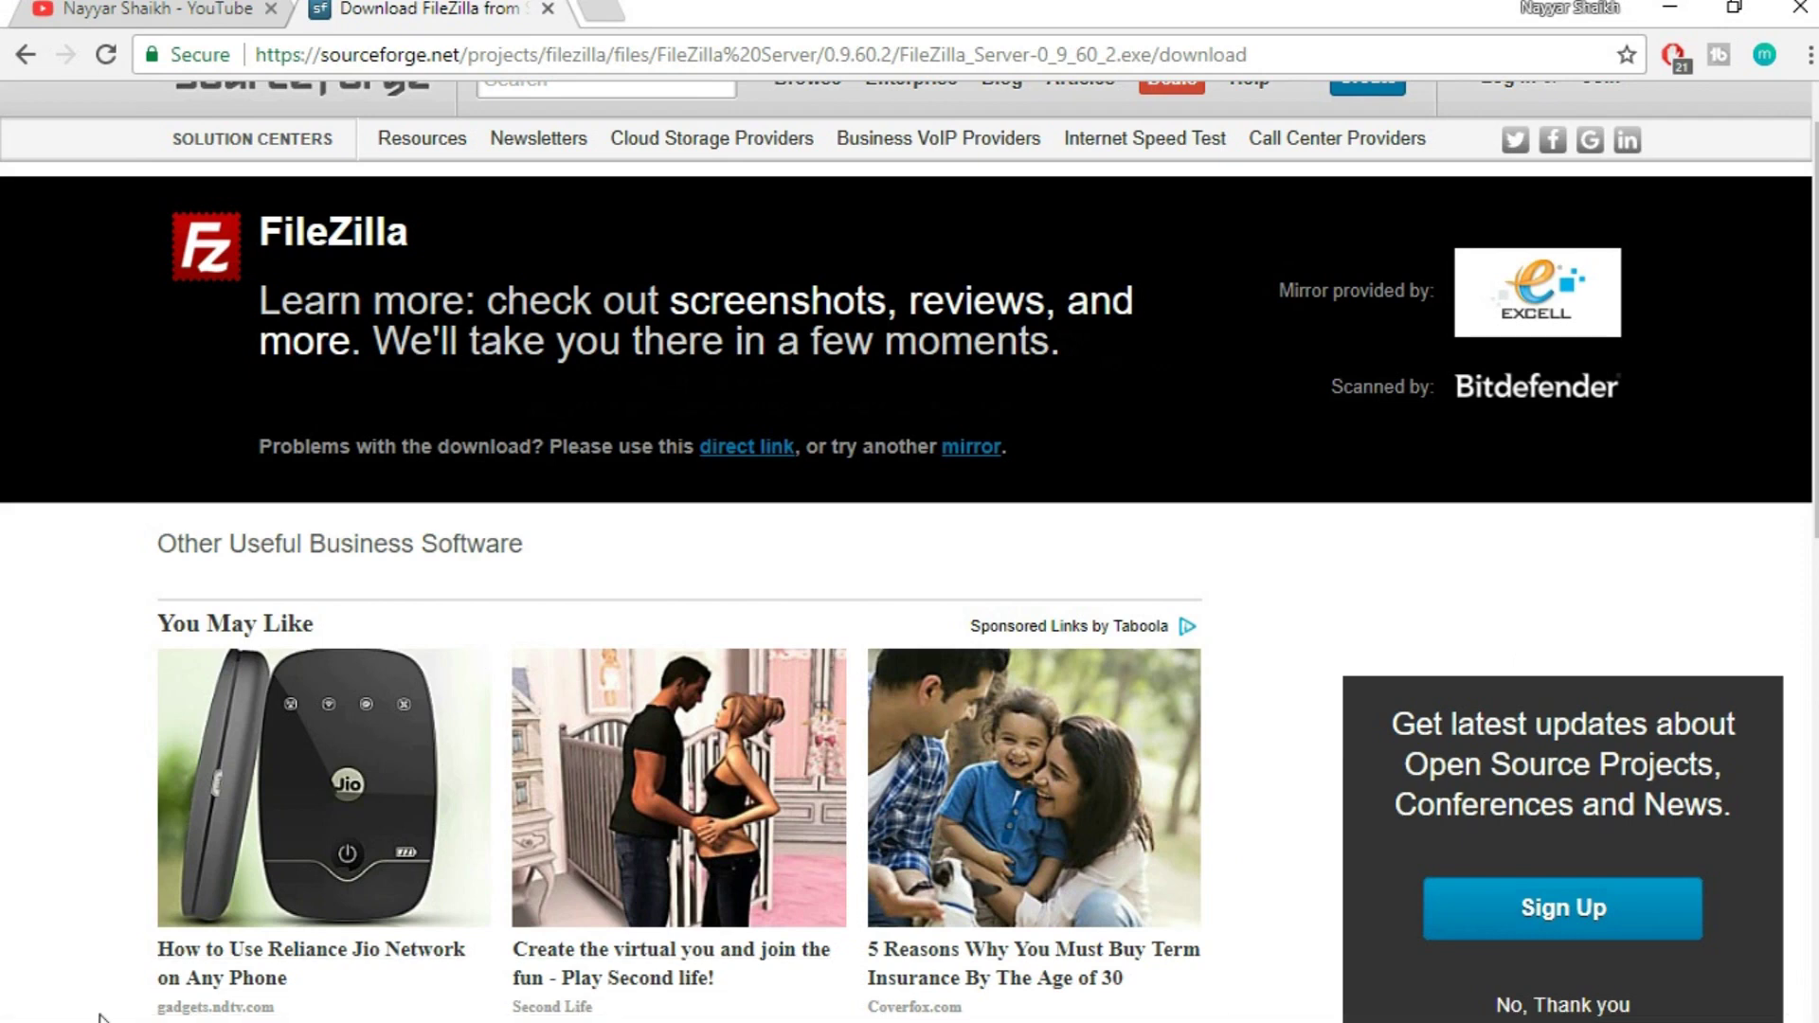
- Launch the installed FileZilla client and dismiss the update notice without installing the new version
key(super)
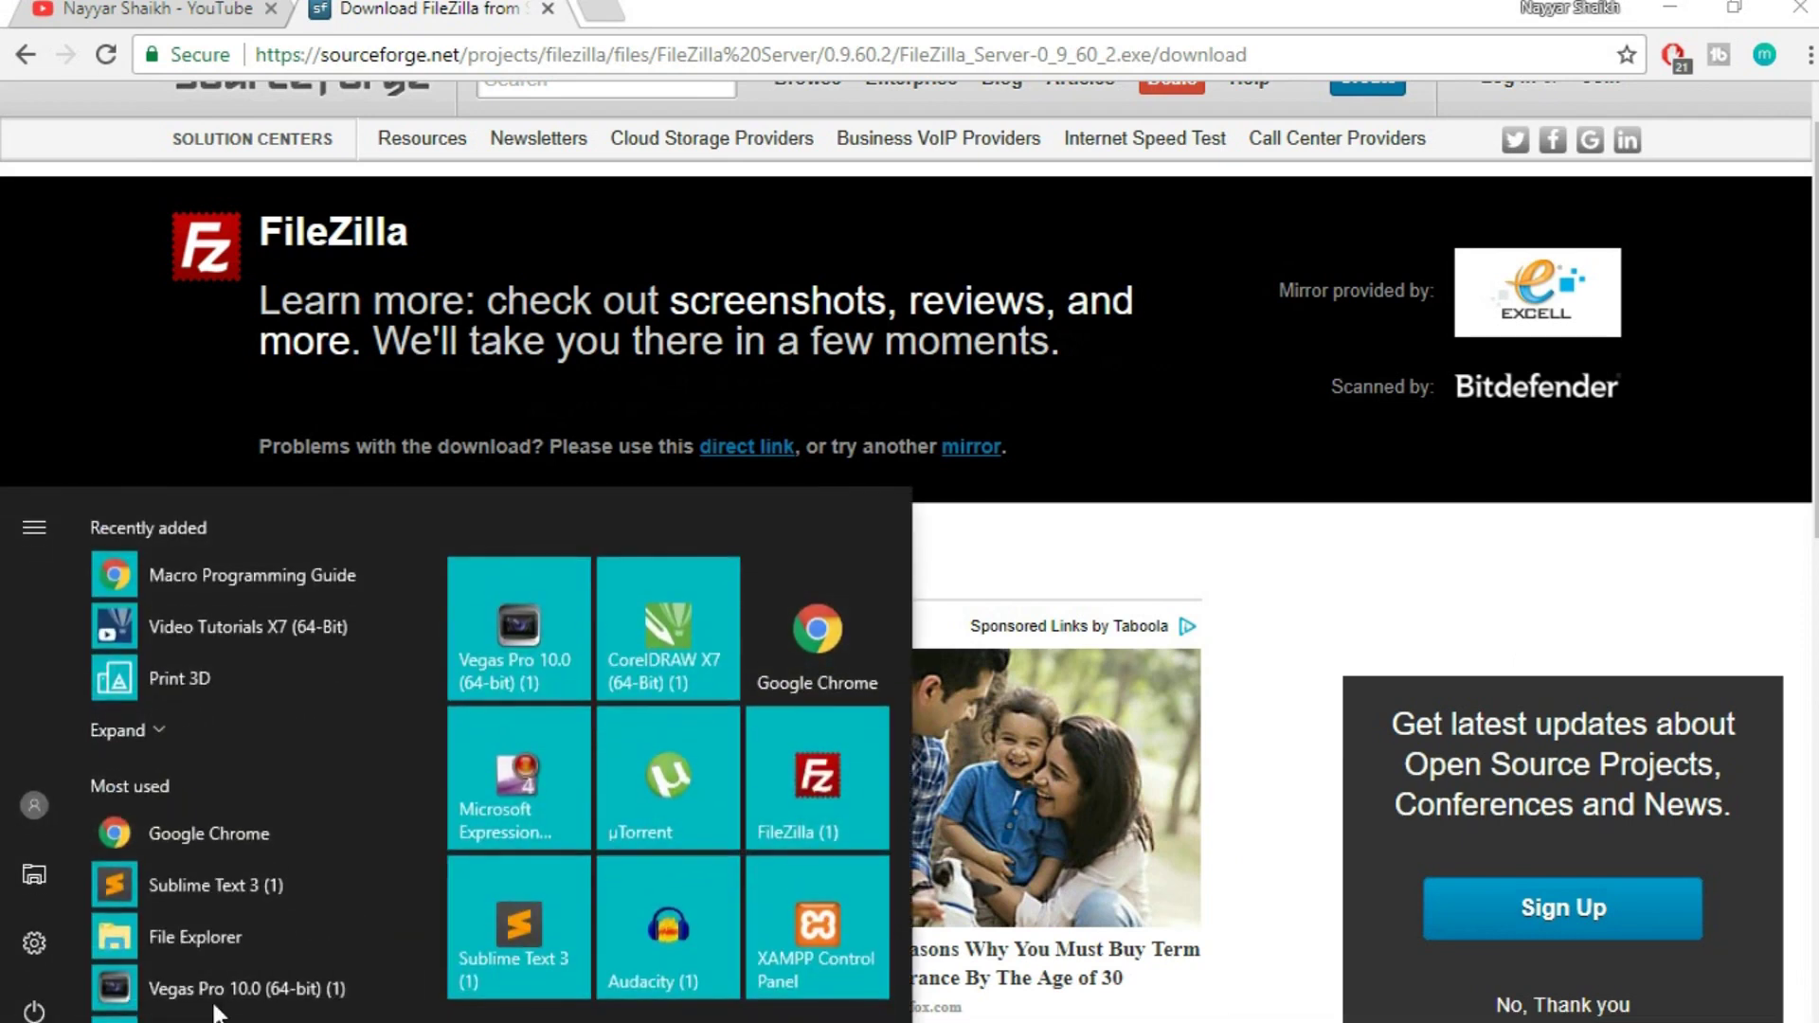
click(811, 781)
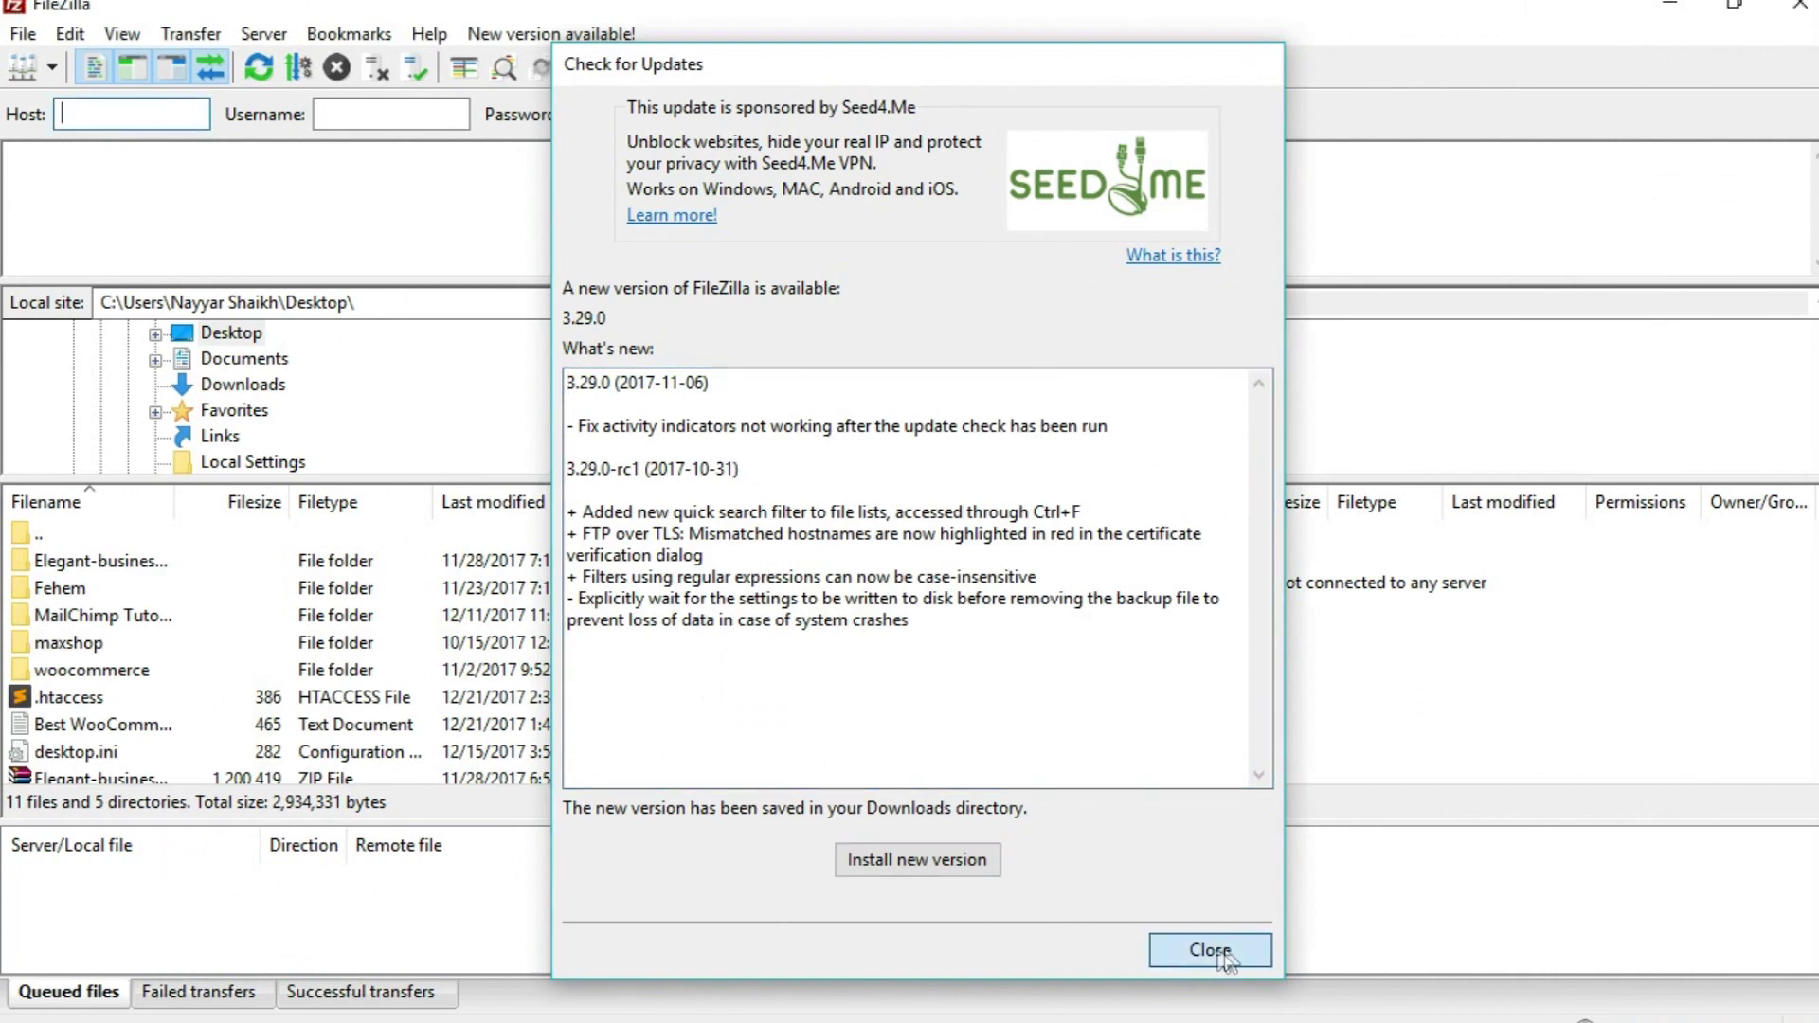
click(1224, 949)
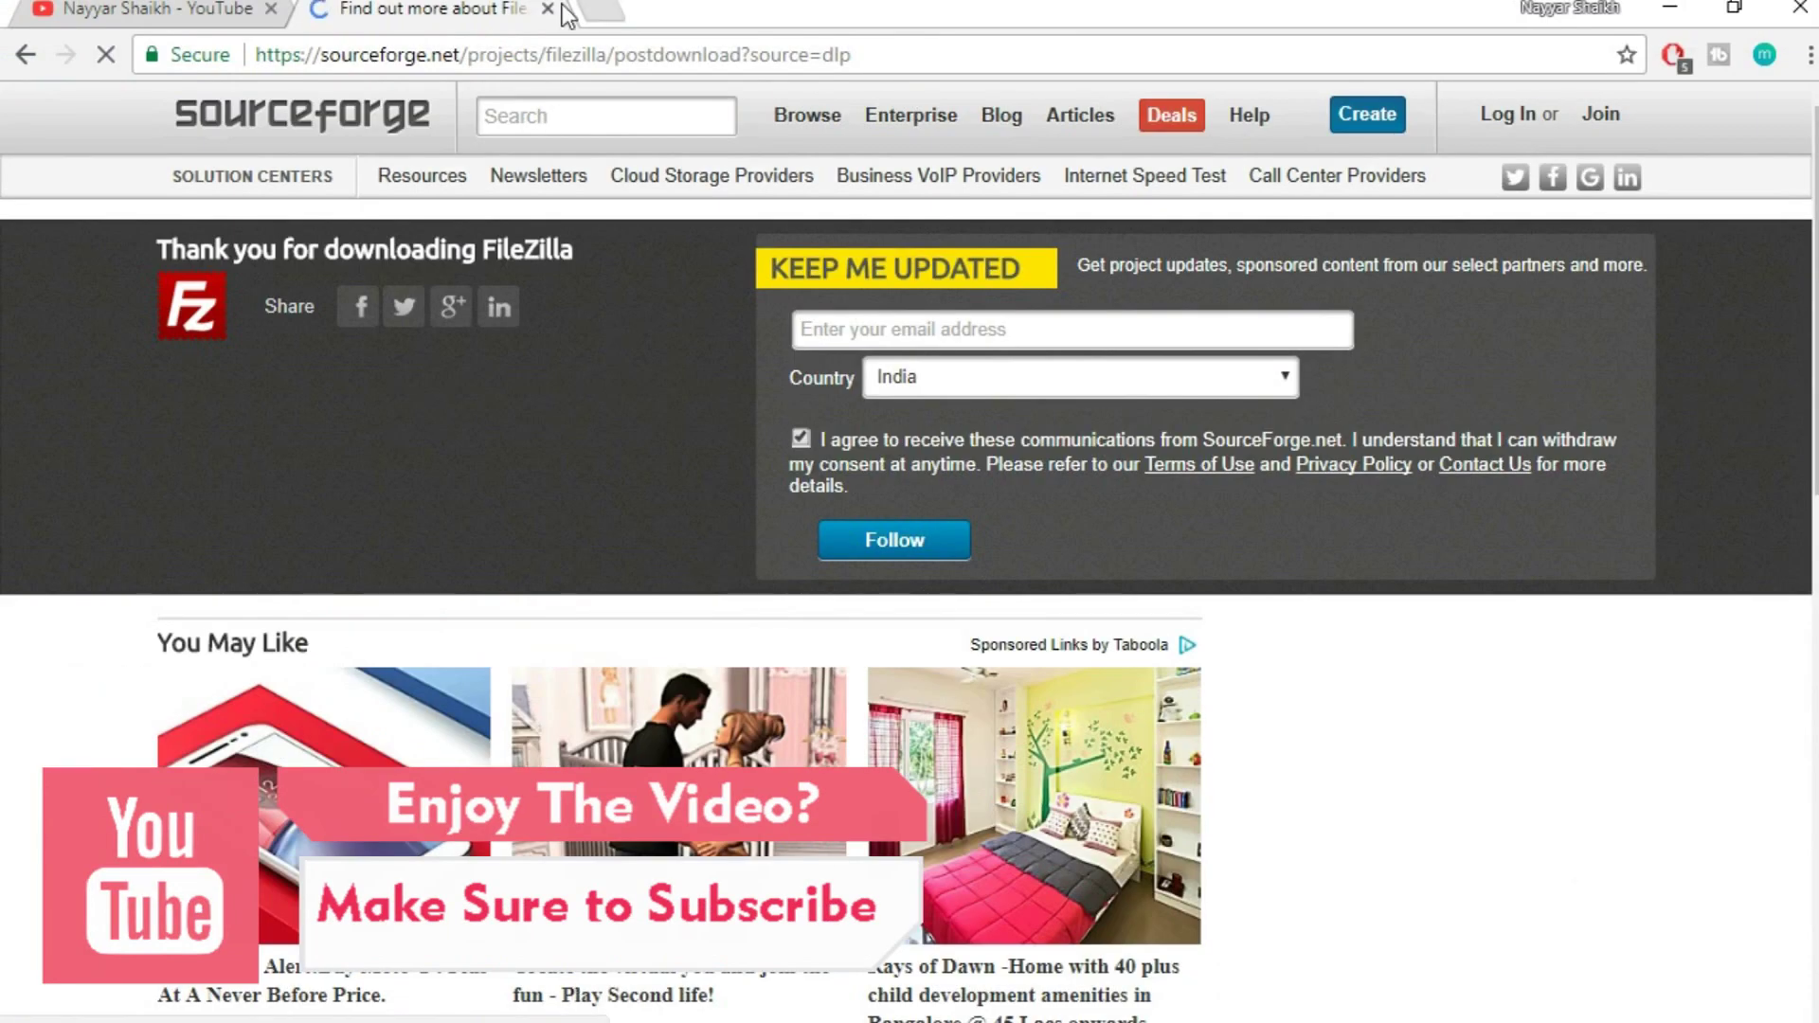
- Close the download page, open bloggdude.com/cpanel in a new tab and log in with the prefilled credentials
middle_click(334, 14)
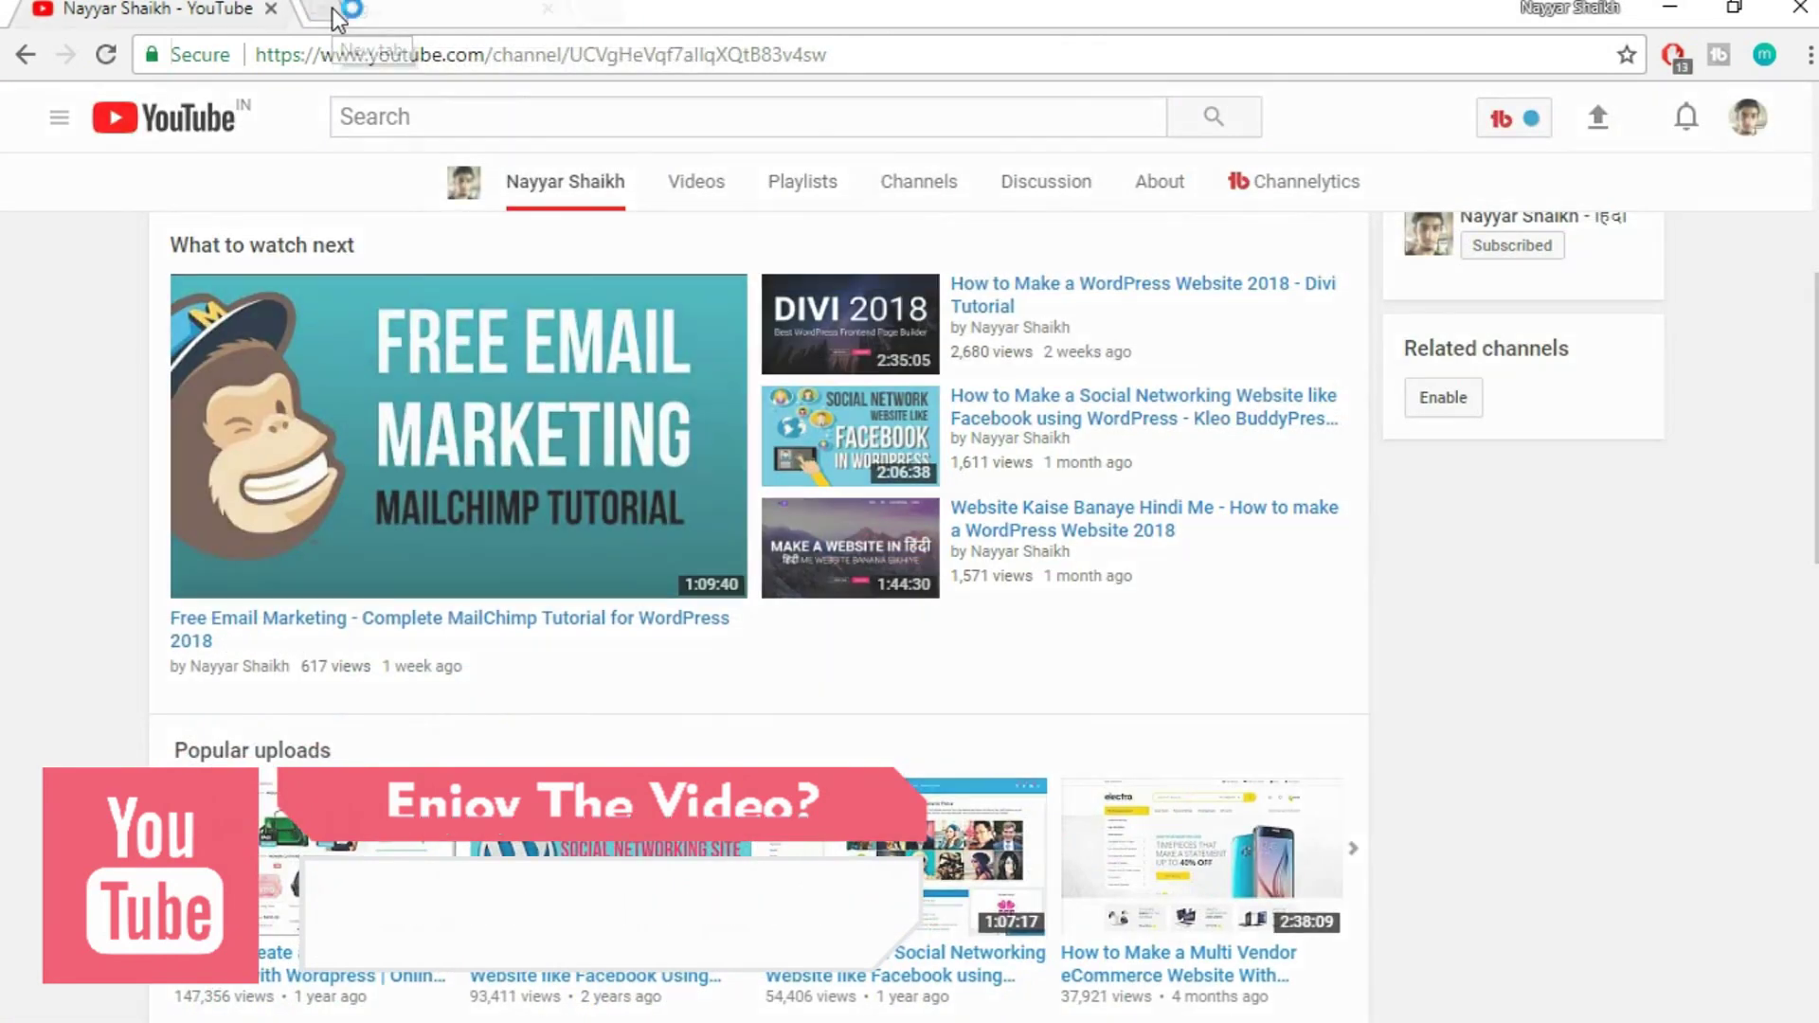
click(332, 9)
text(bloggdude.com)
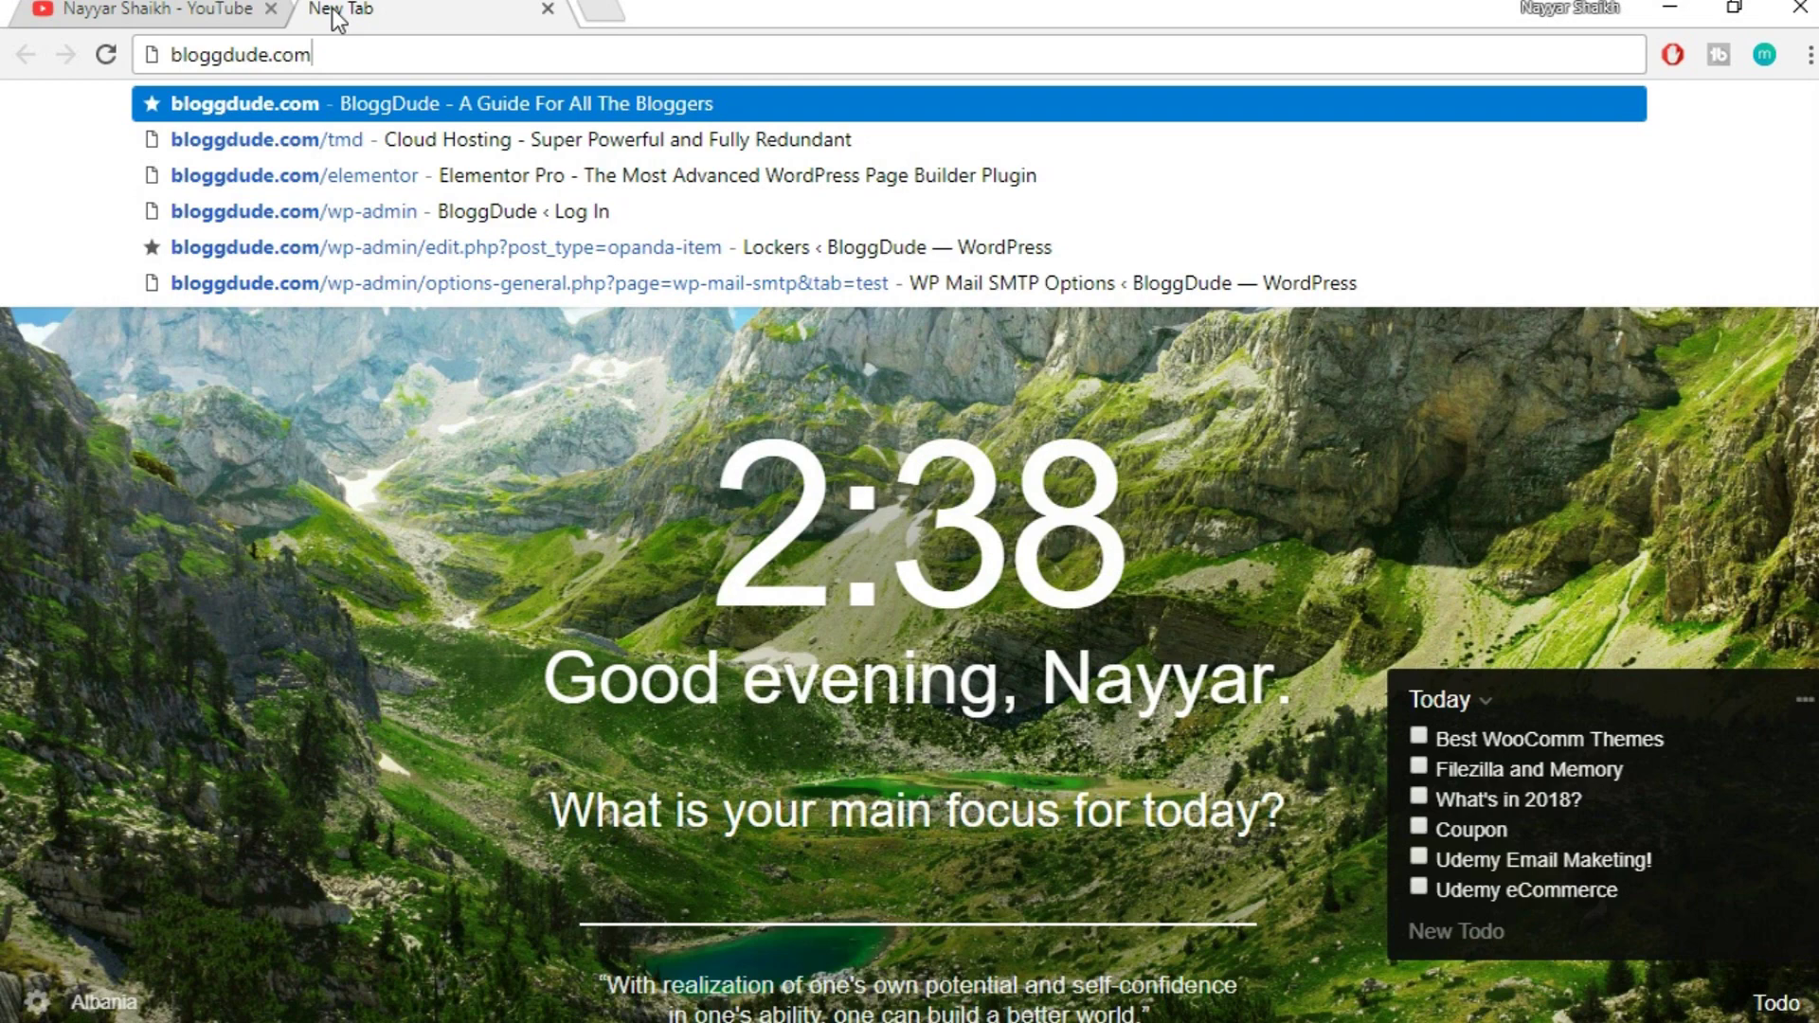
text(/)
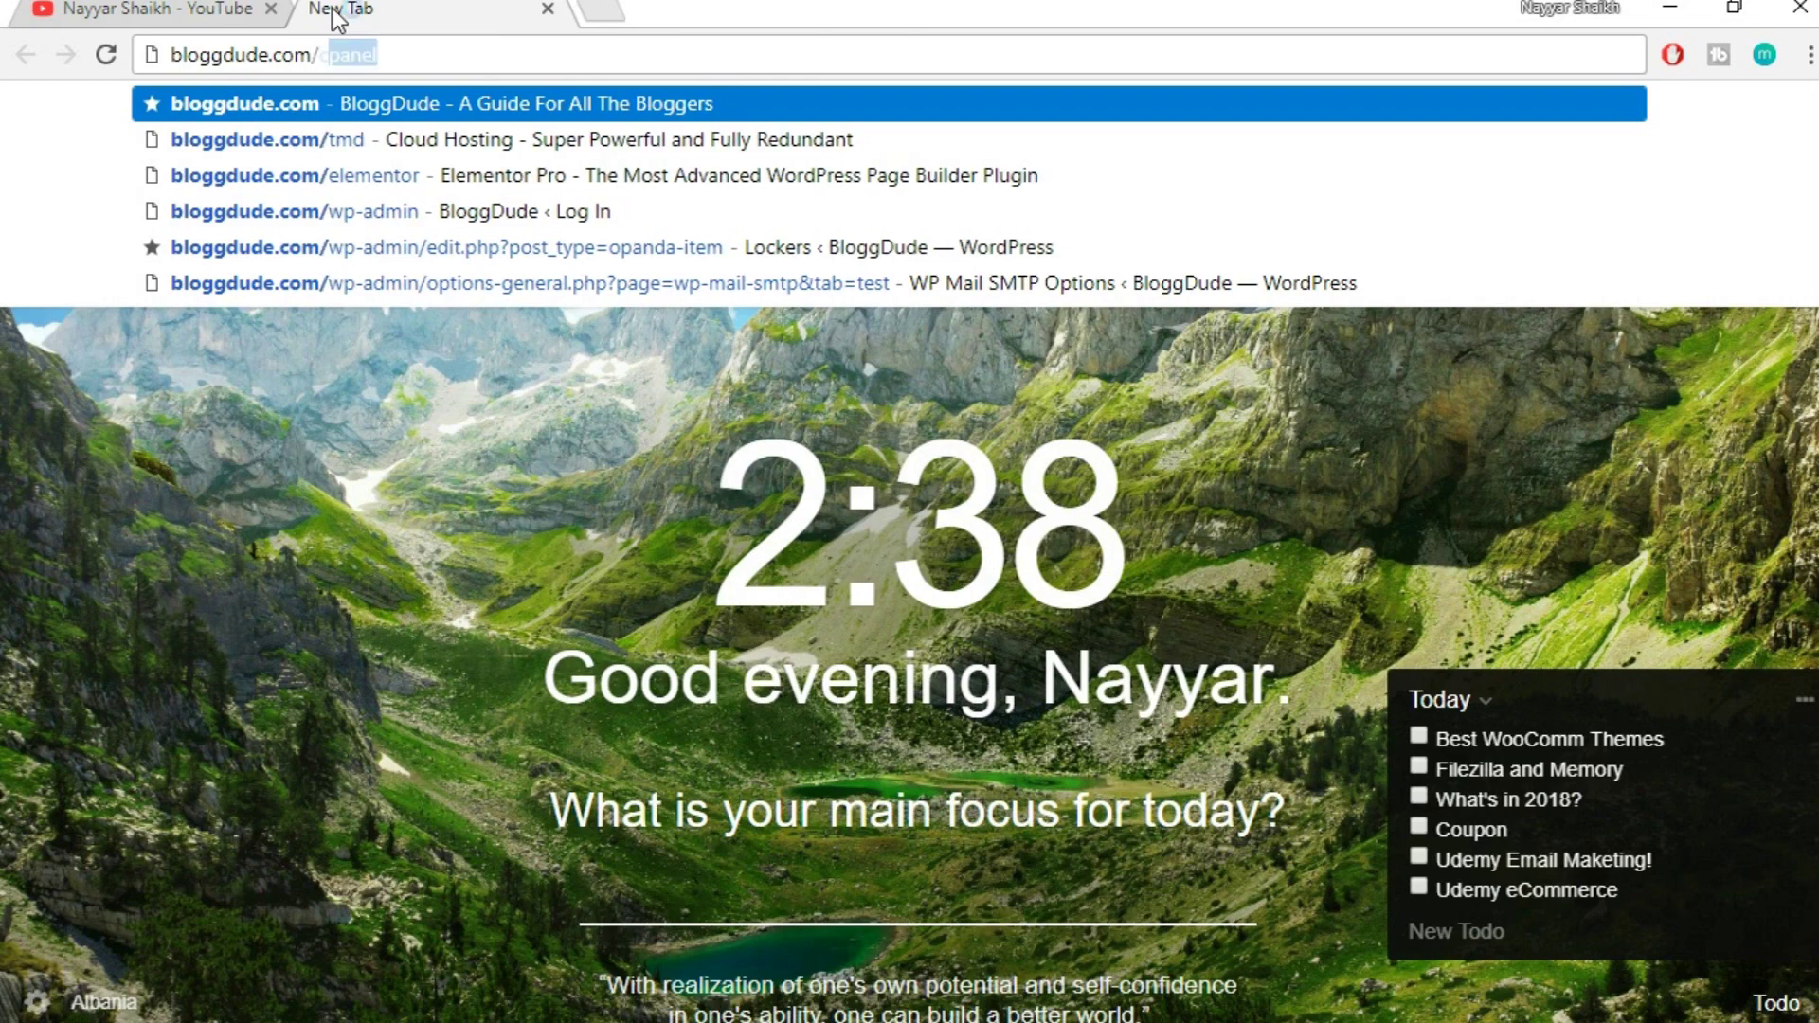
text(cpanel)
key(Return)
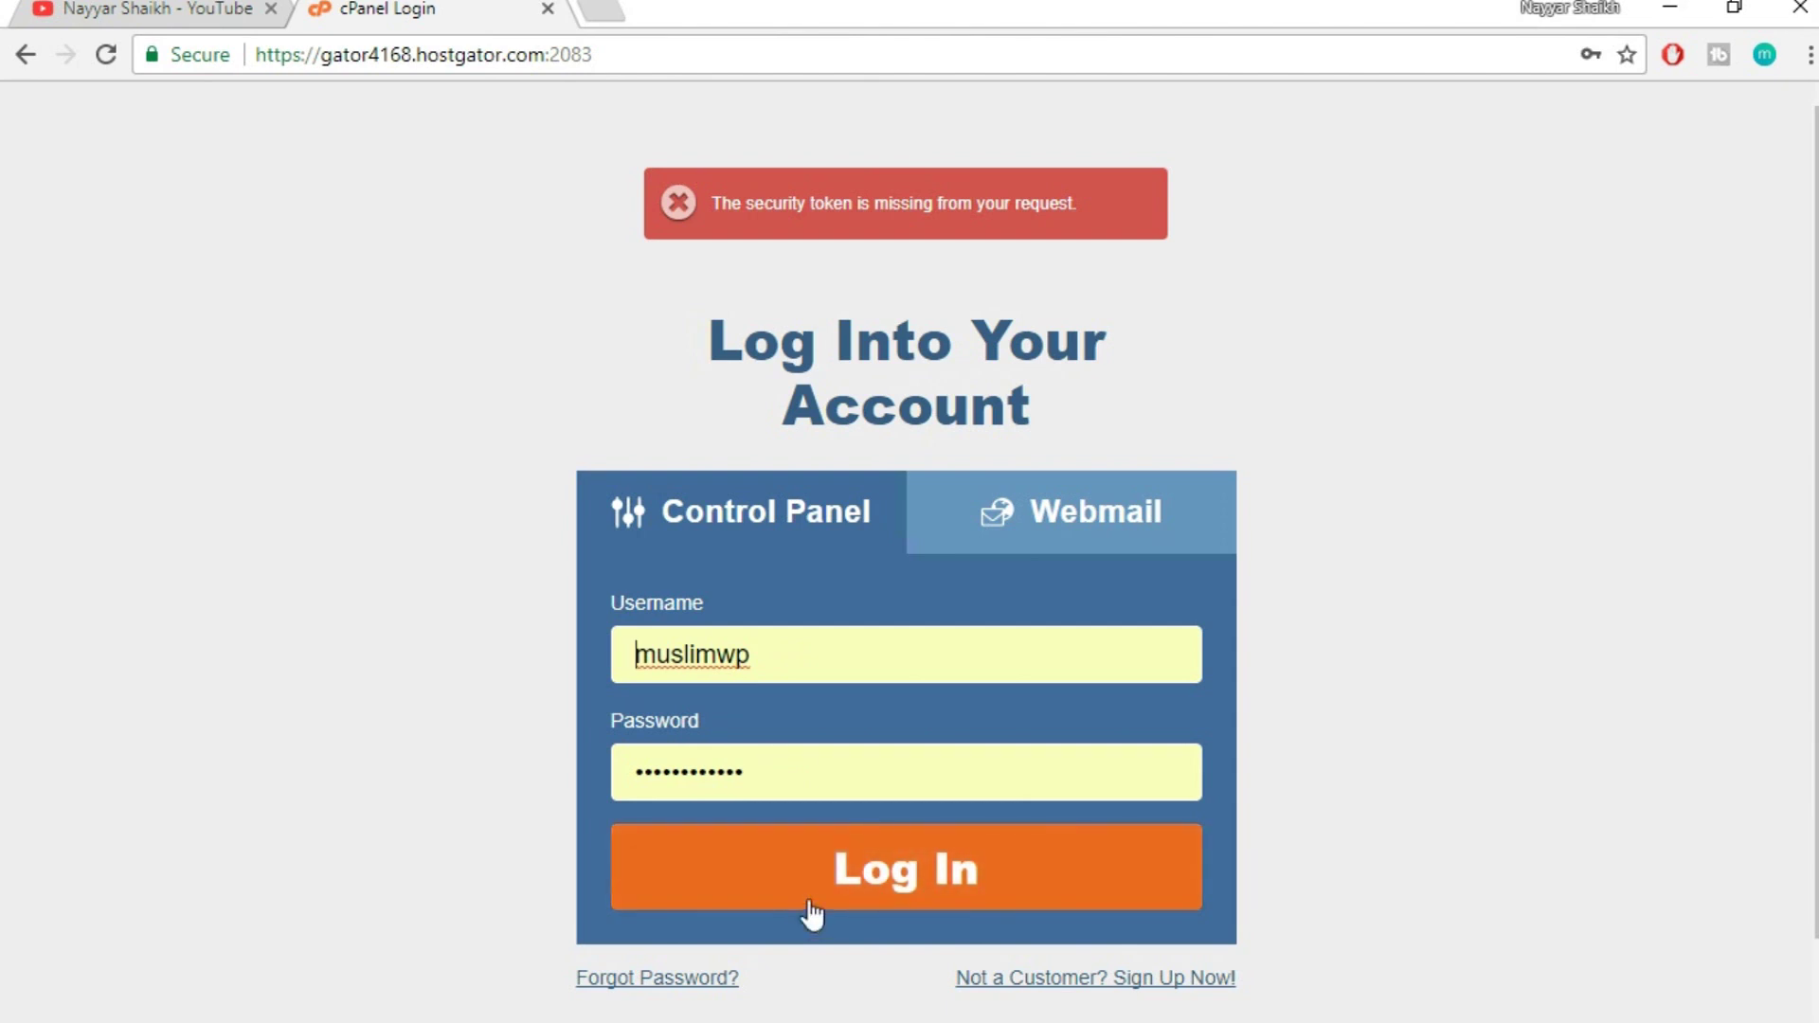
click(786, 877)
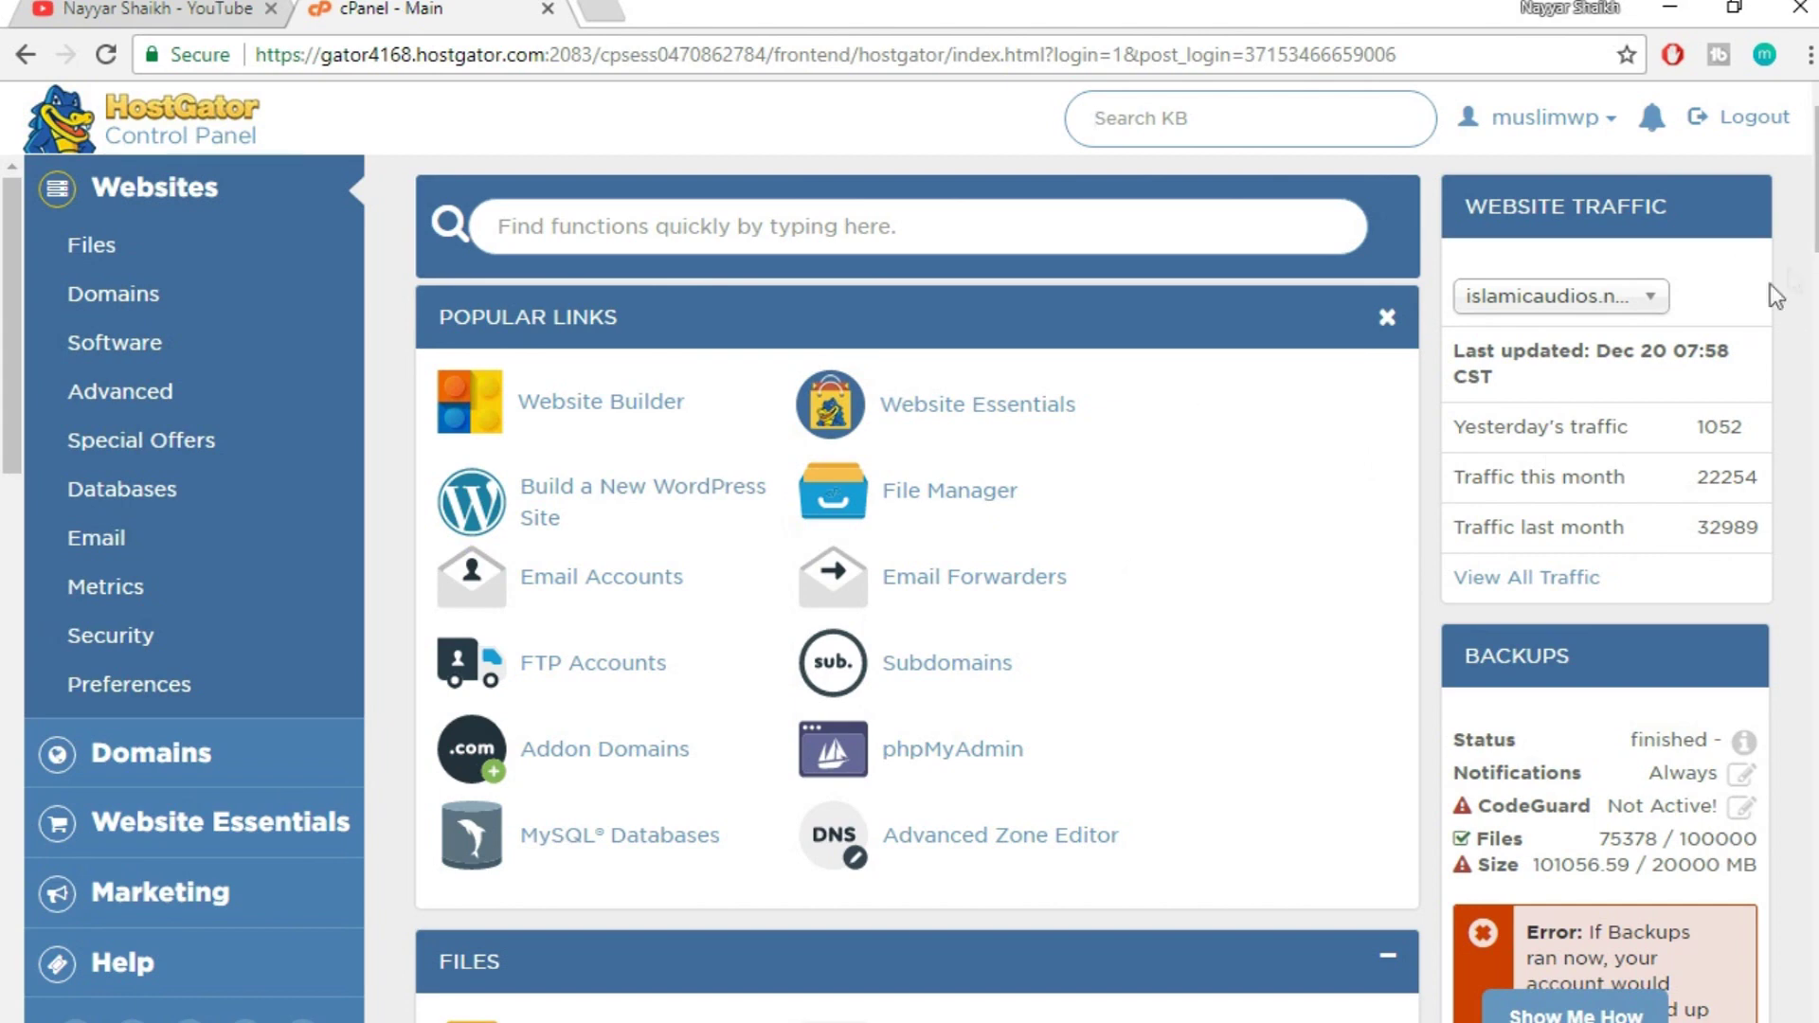
- Open the FTP Accounts page from the Files section of the hosting control panel
scroll(1769, 283, down, 5)
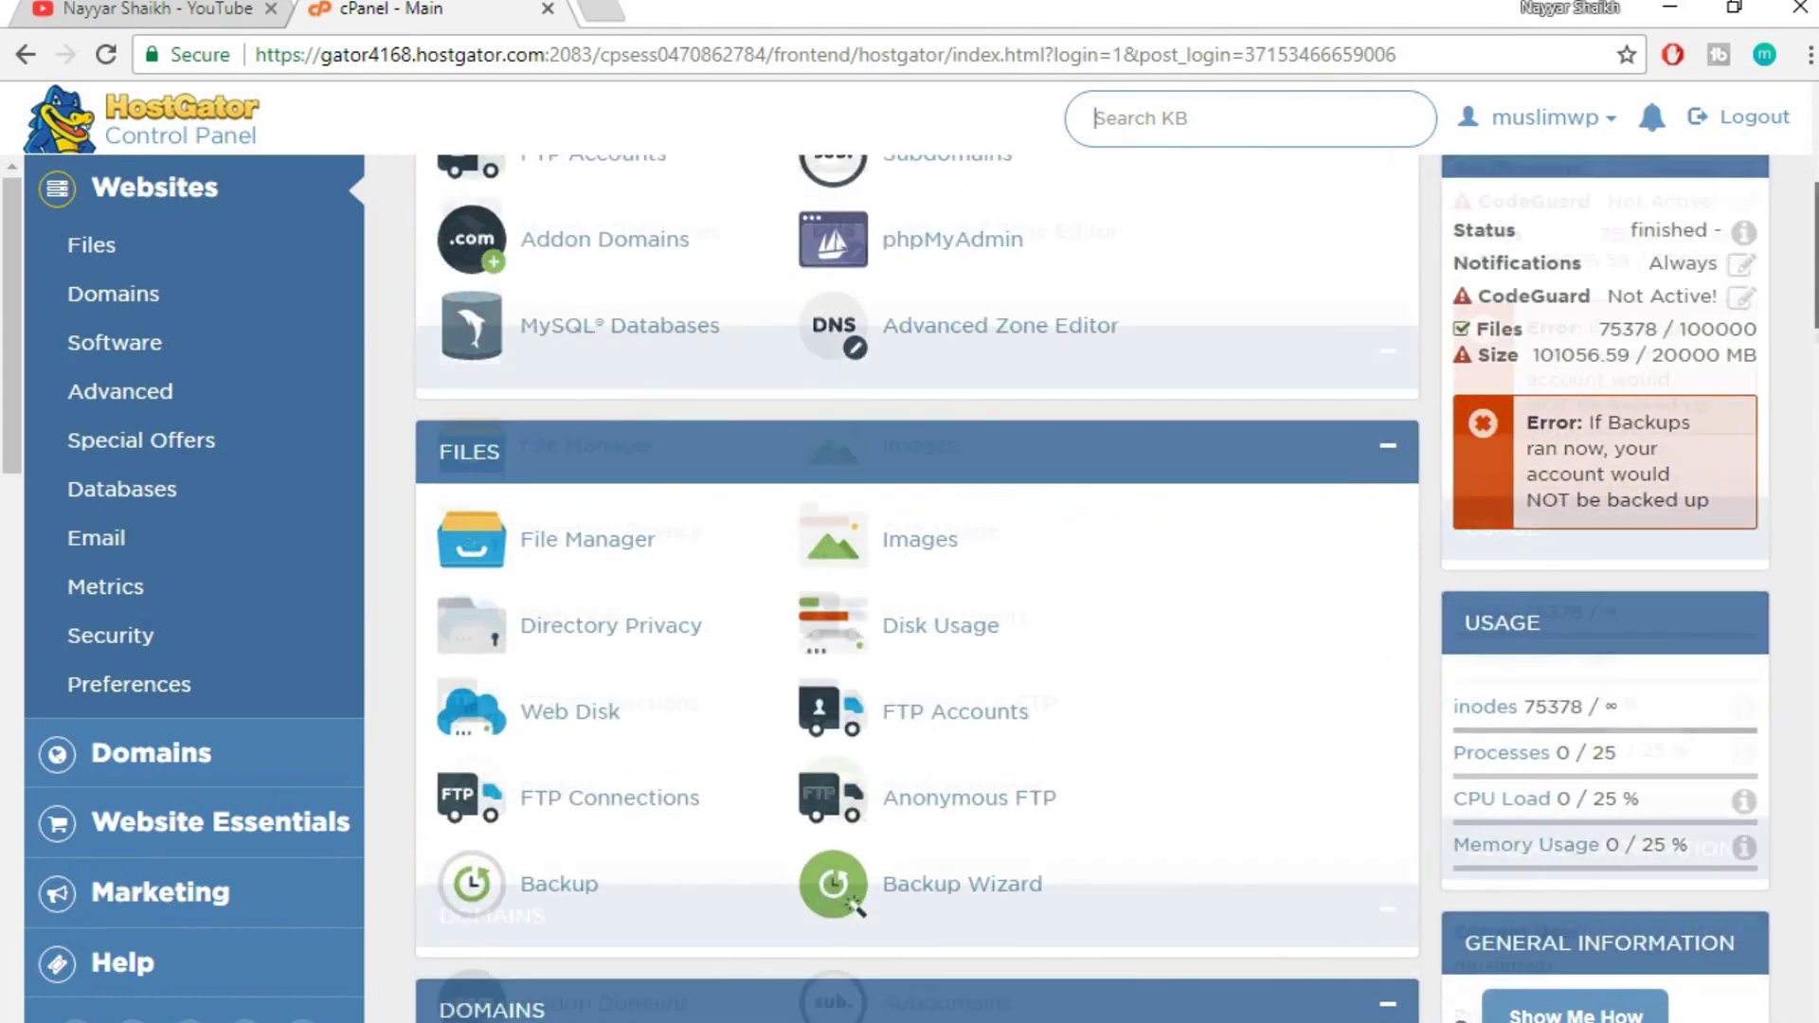
scroll(1281, 611, down, 1)
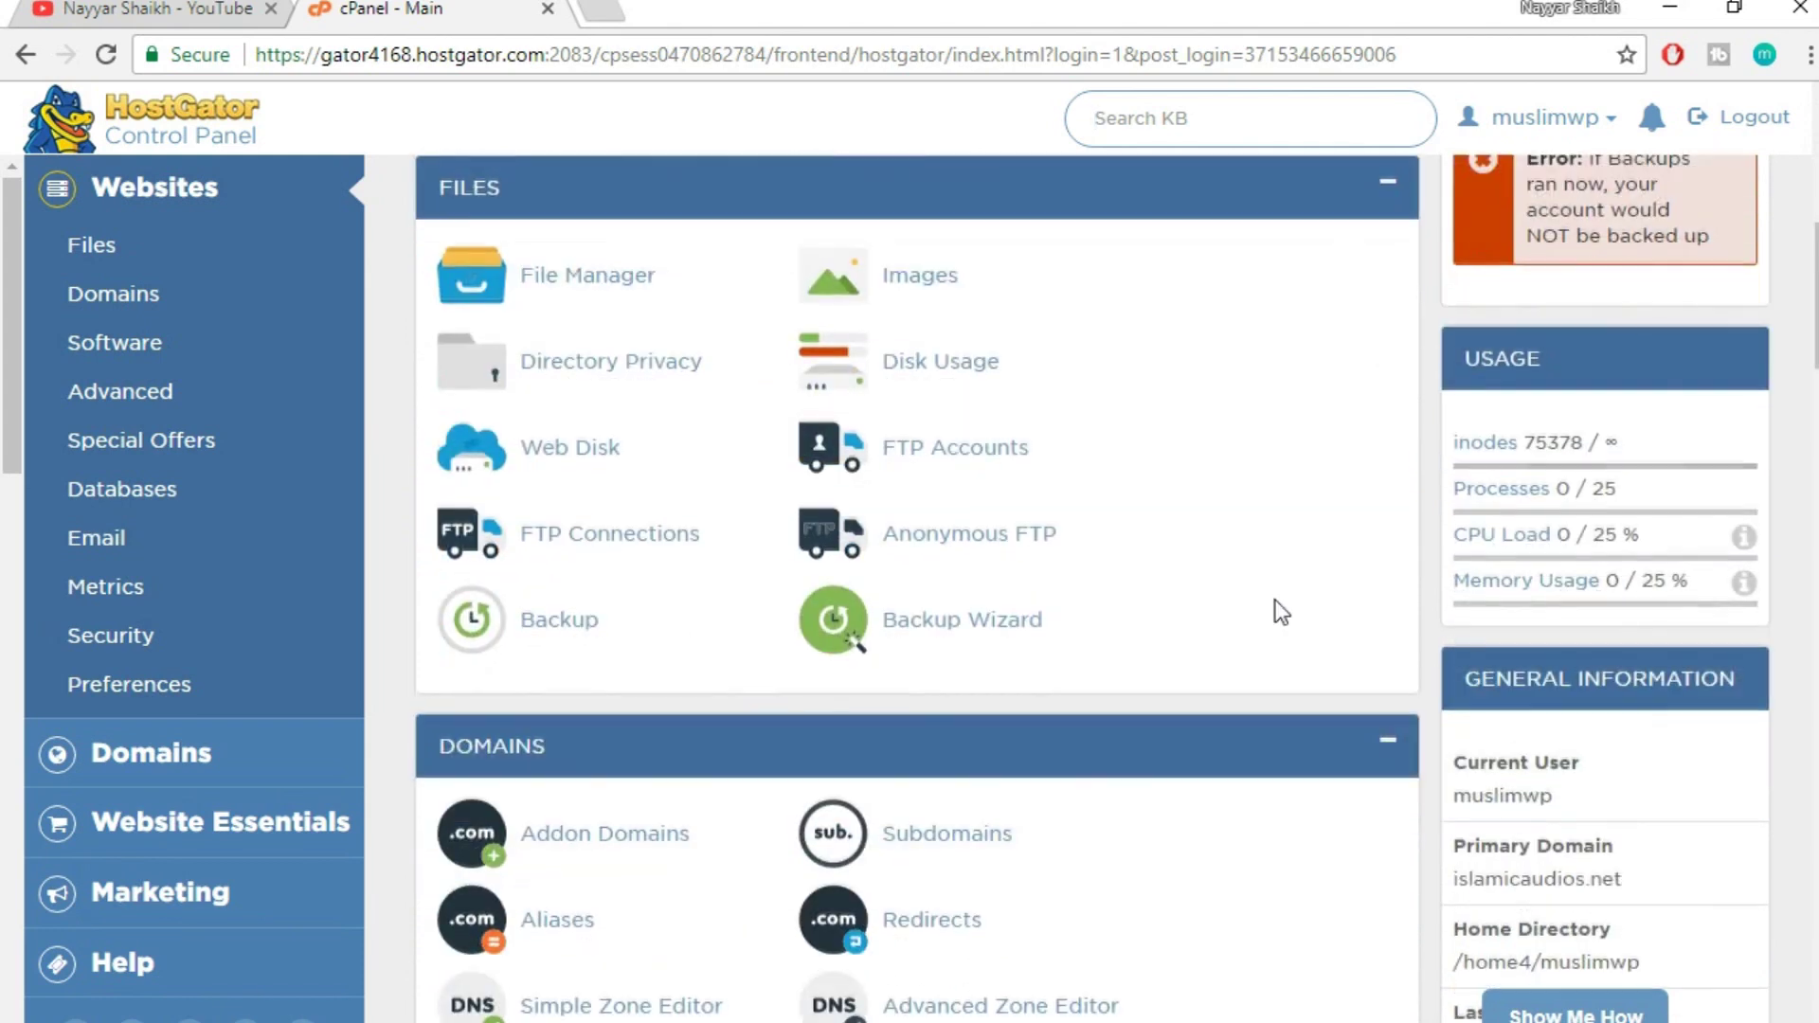
click(950, 445)
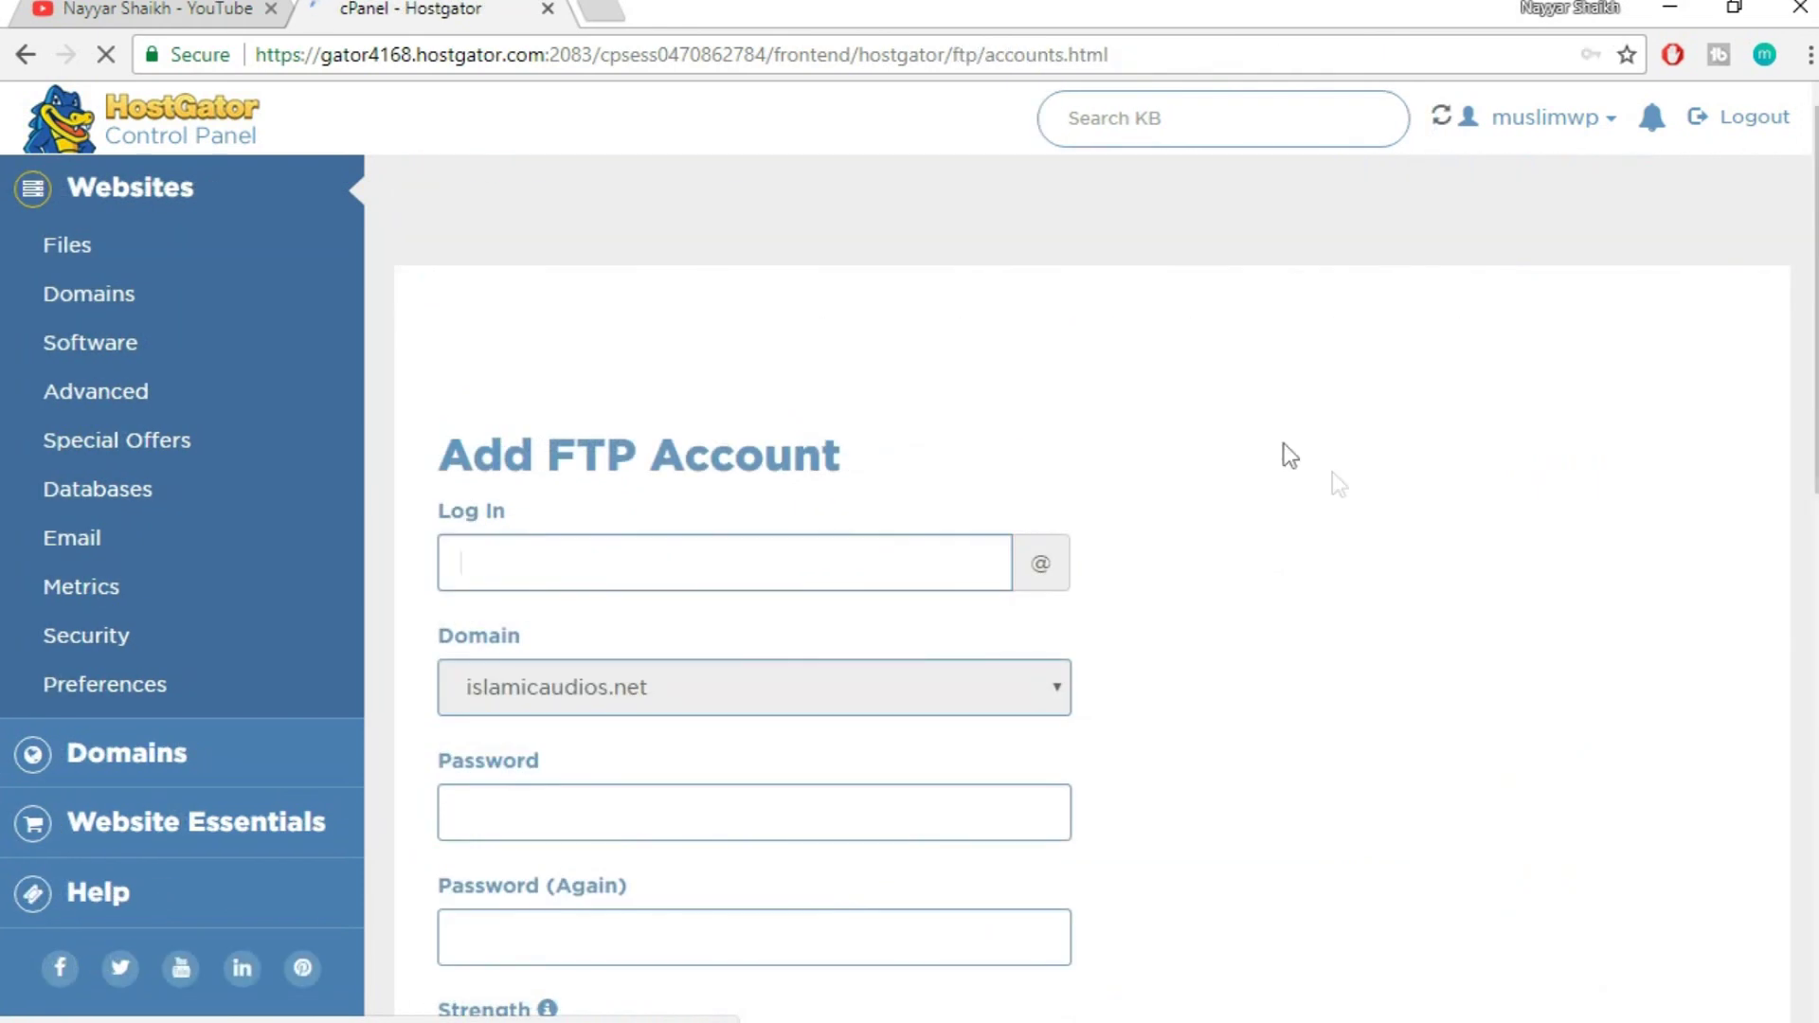
- Show the FTP client configuration for the main hosting account under Special FTP Accounts
scroll(1810, 472, down, 5)
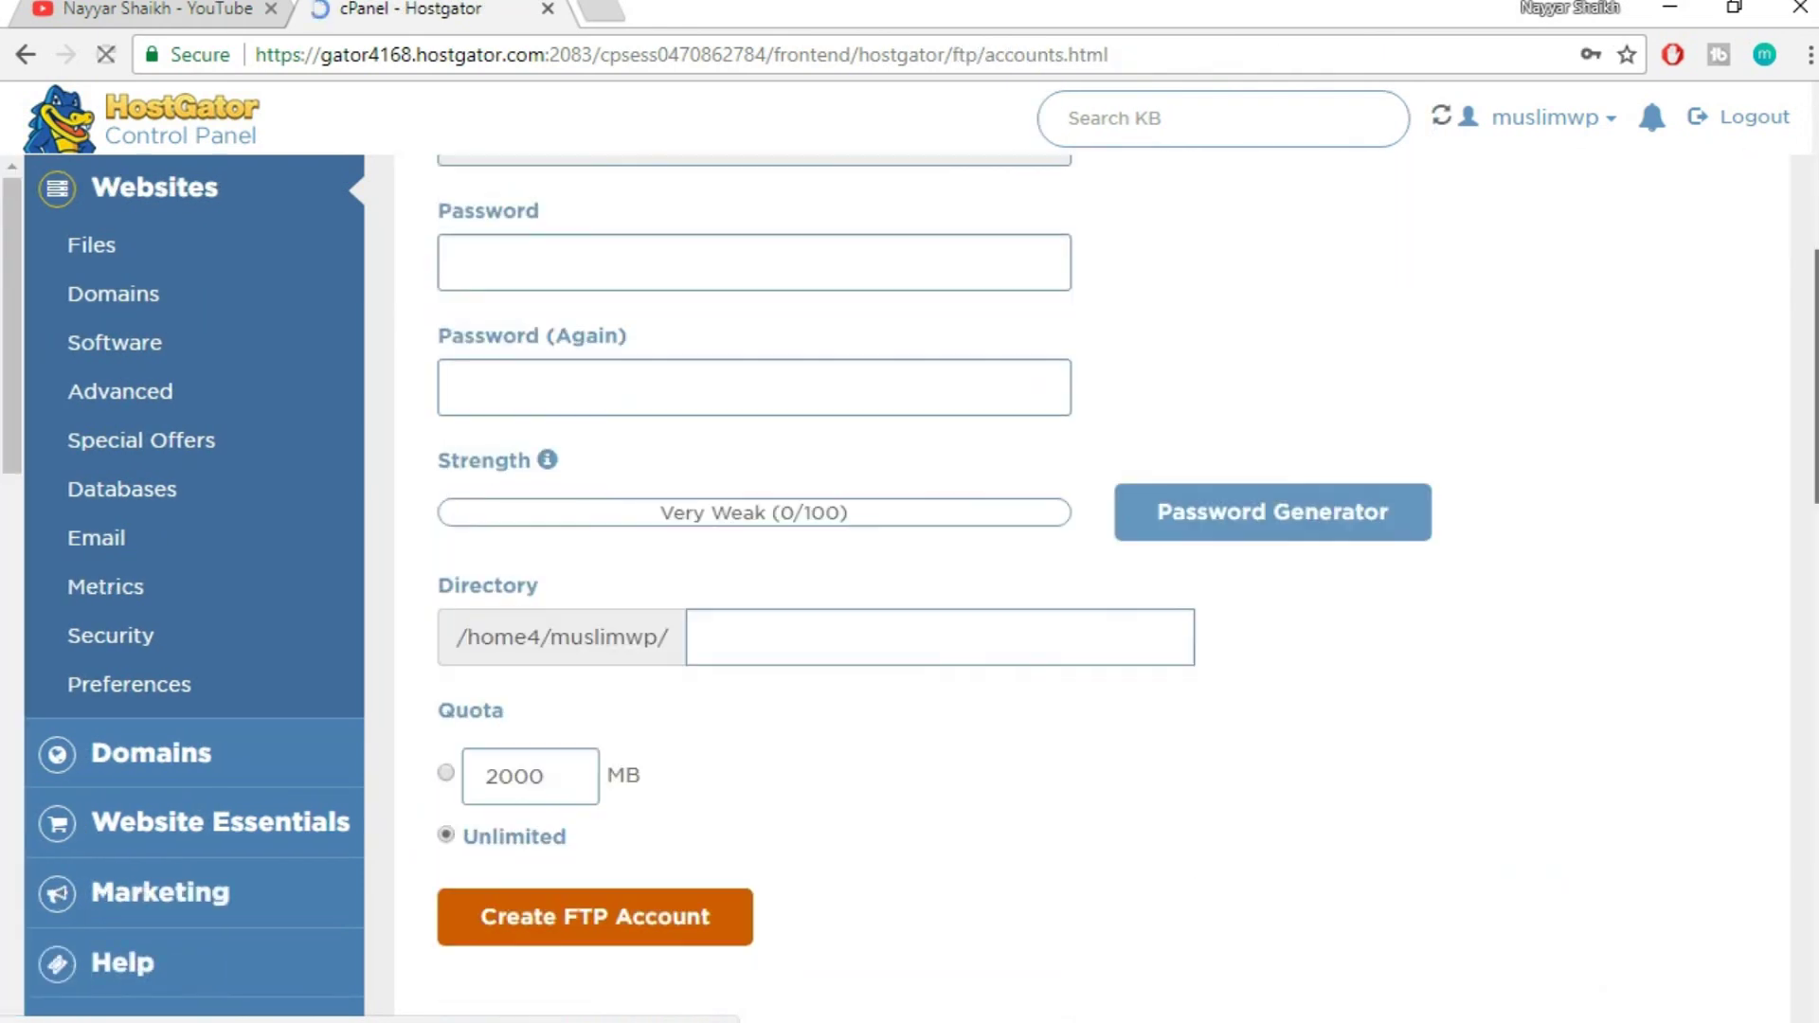
scroll(1245, 739, down, 10)
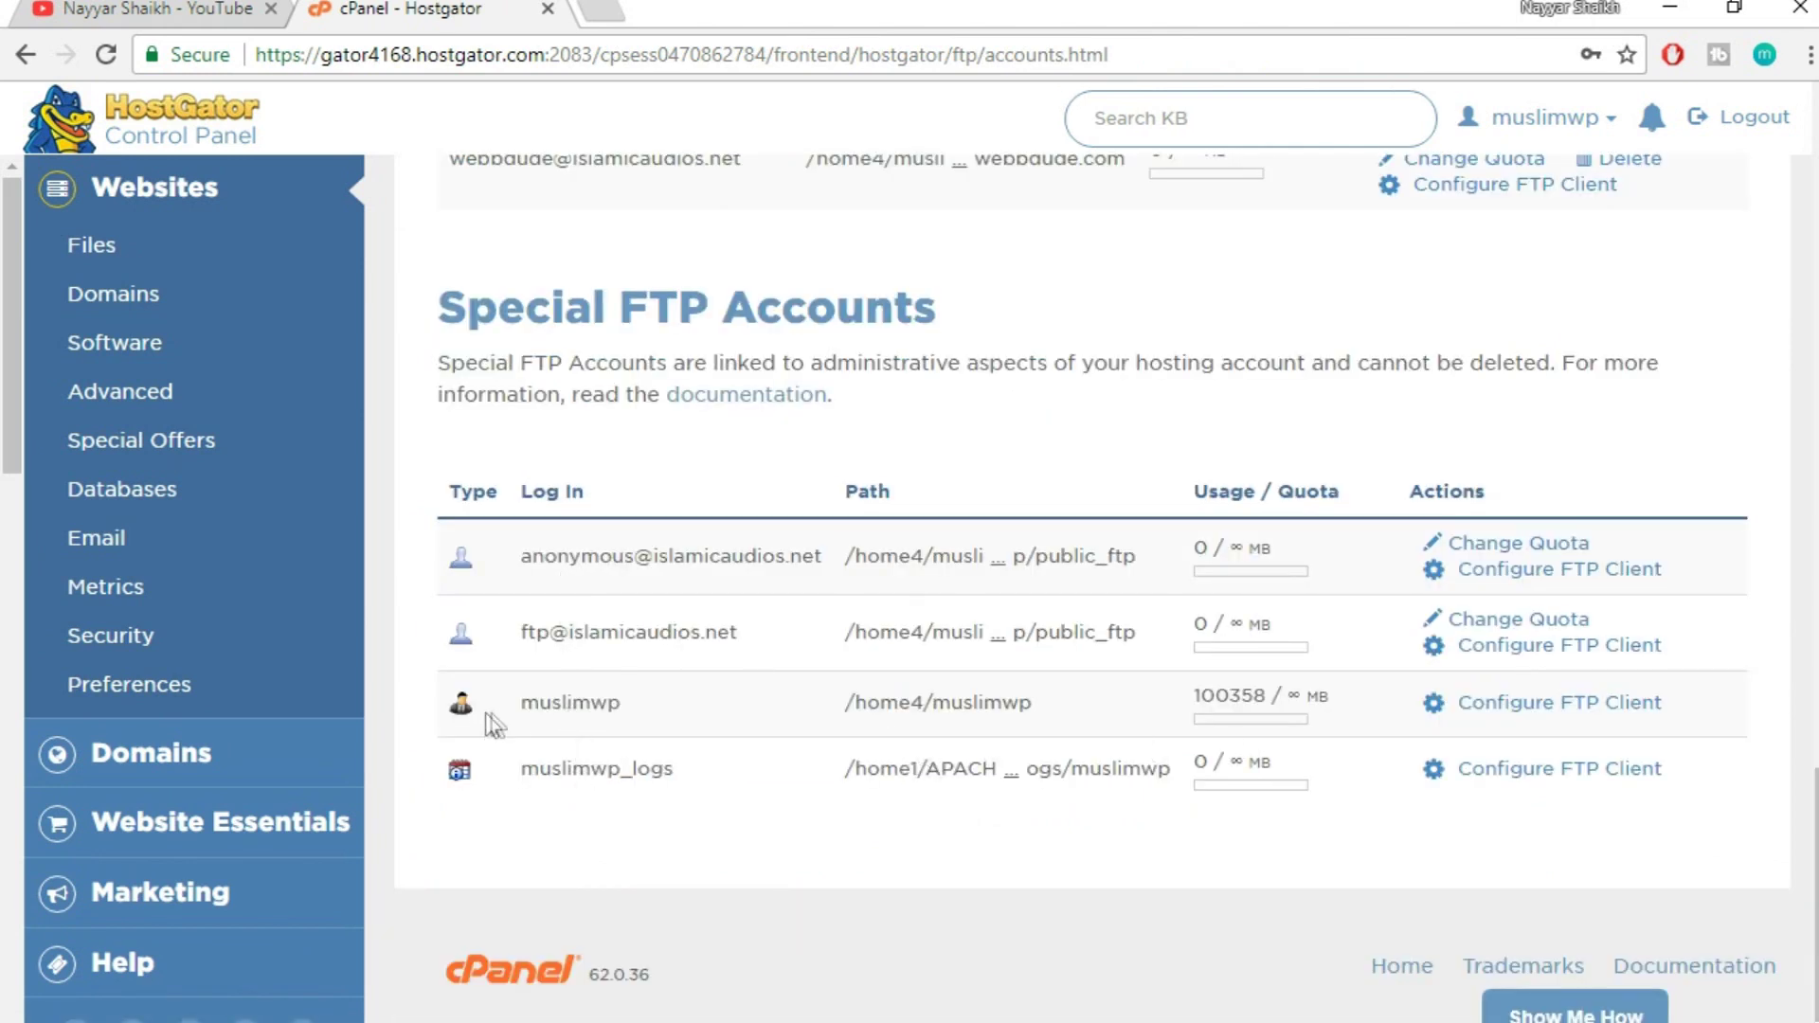
drag(620, 706, 524, 725)
click(523, 702)
drag(642, 714, 521, 716)
click(528, 718)
click(1549, 709)
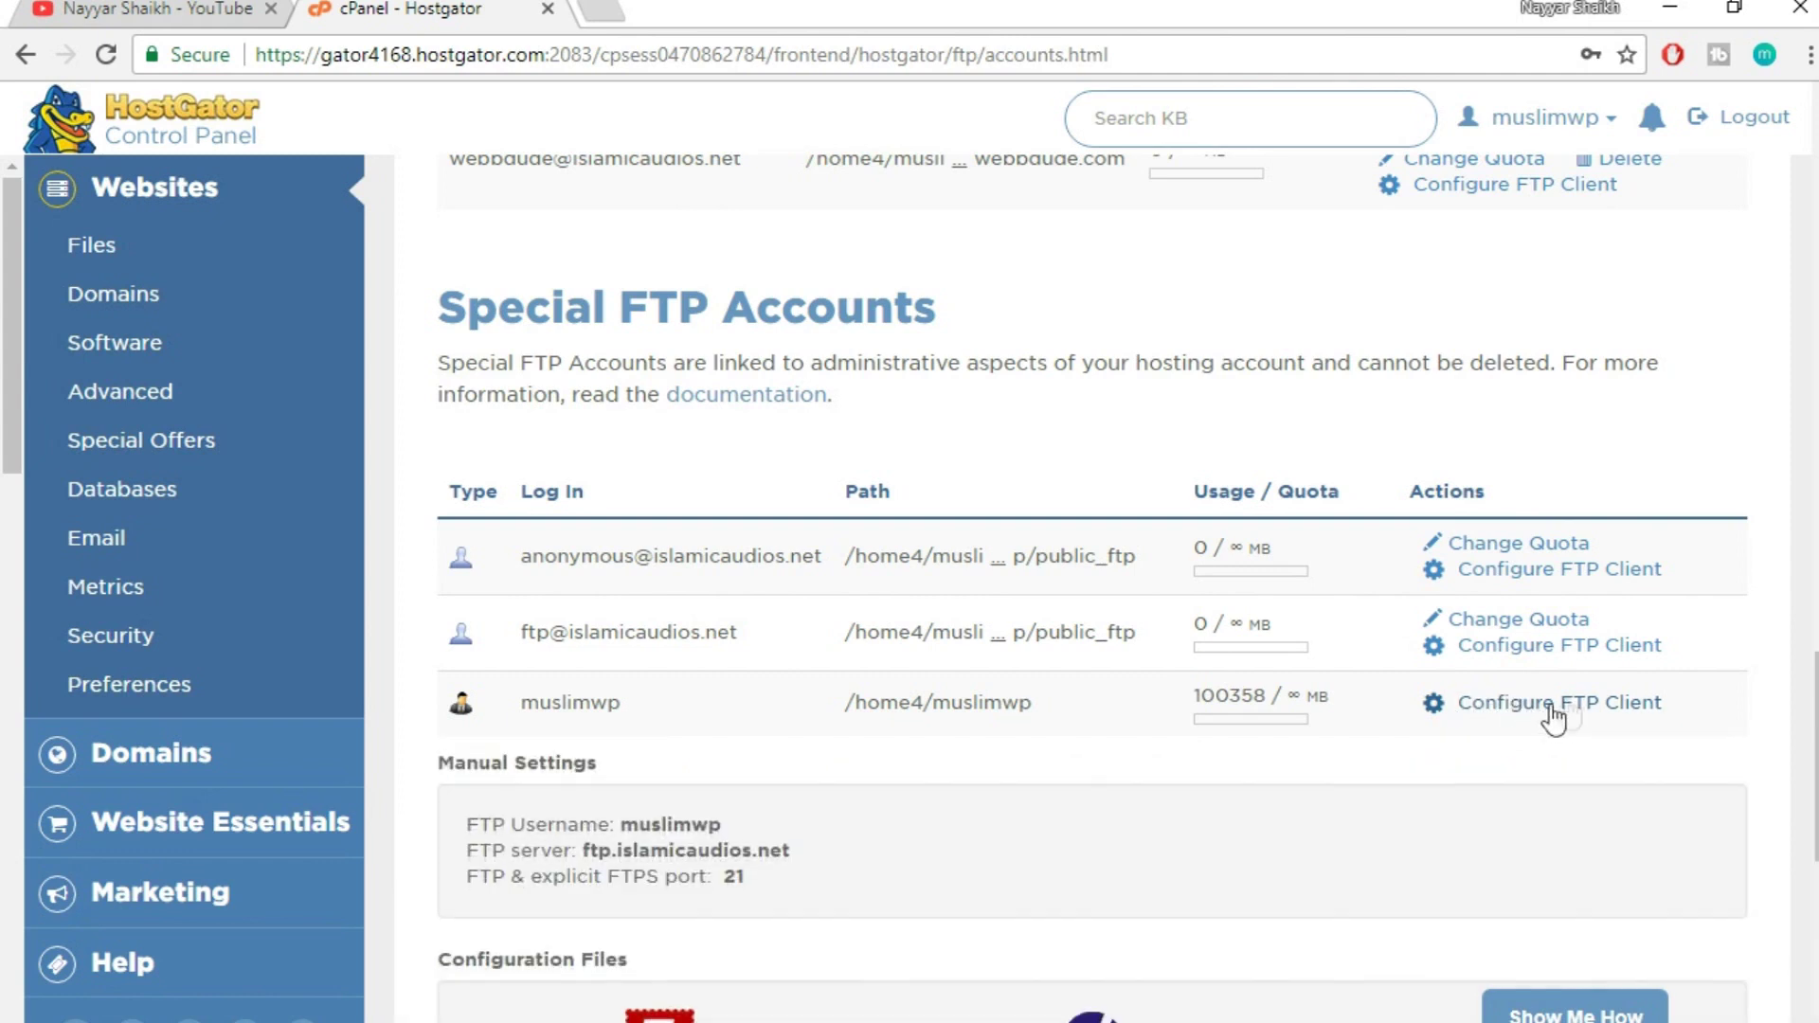
- Save the FileZilla FTP configuration file to the Desktop as the XML document "Ftp muslimwp"
scroll(1681, 673, down, 5)
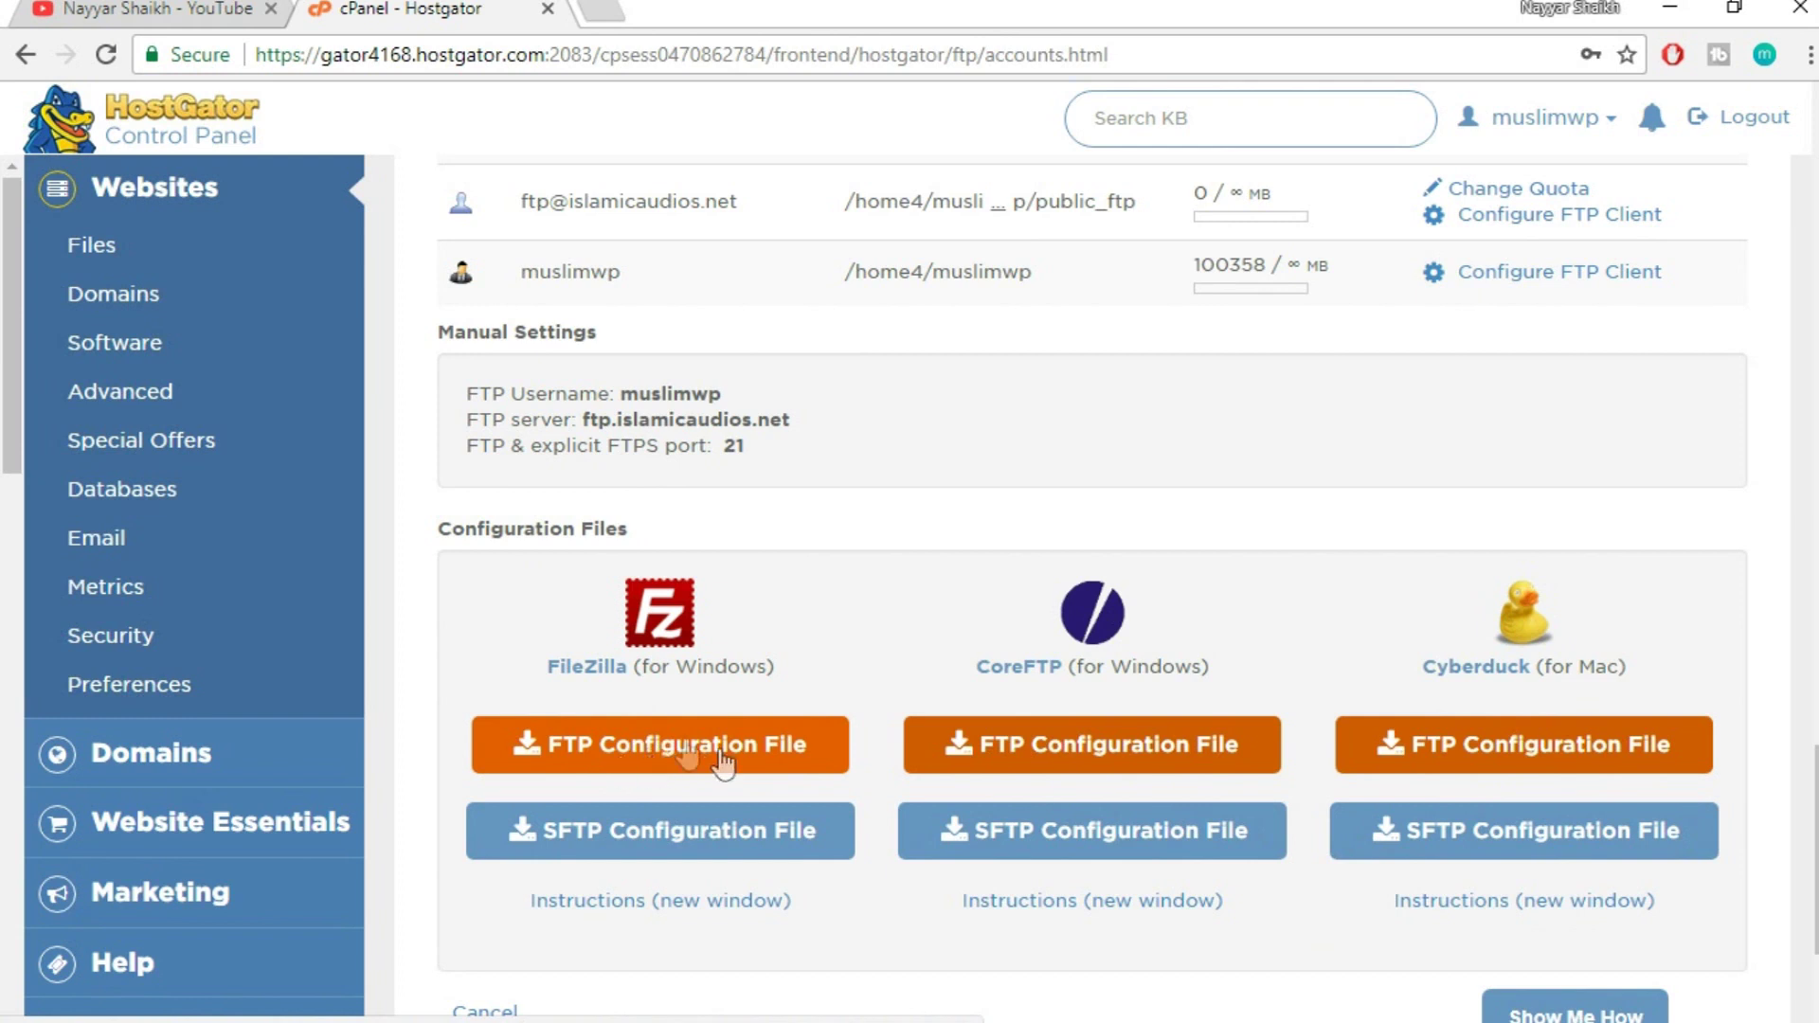
right_click(682, 748)
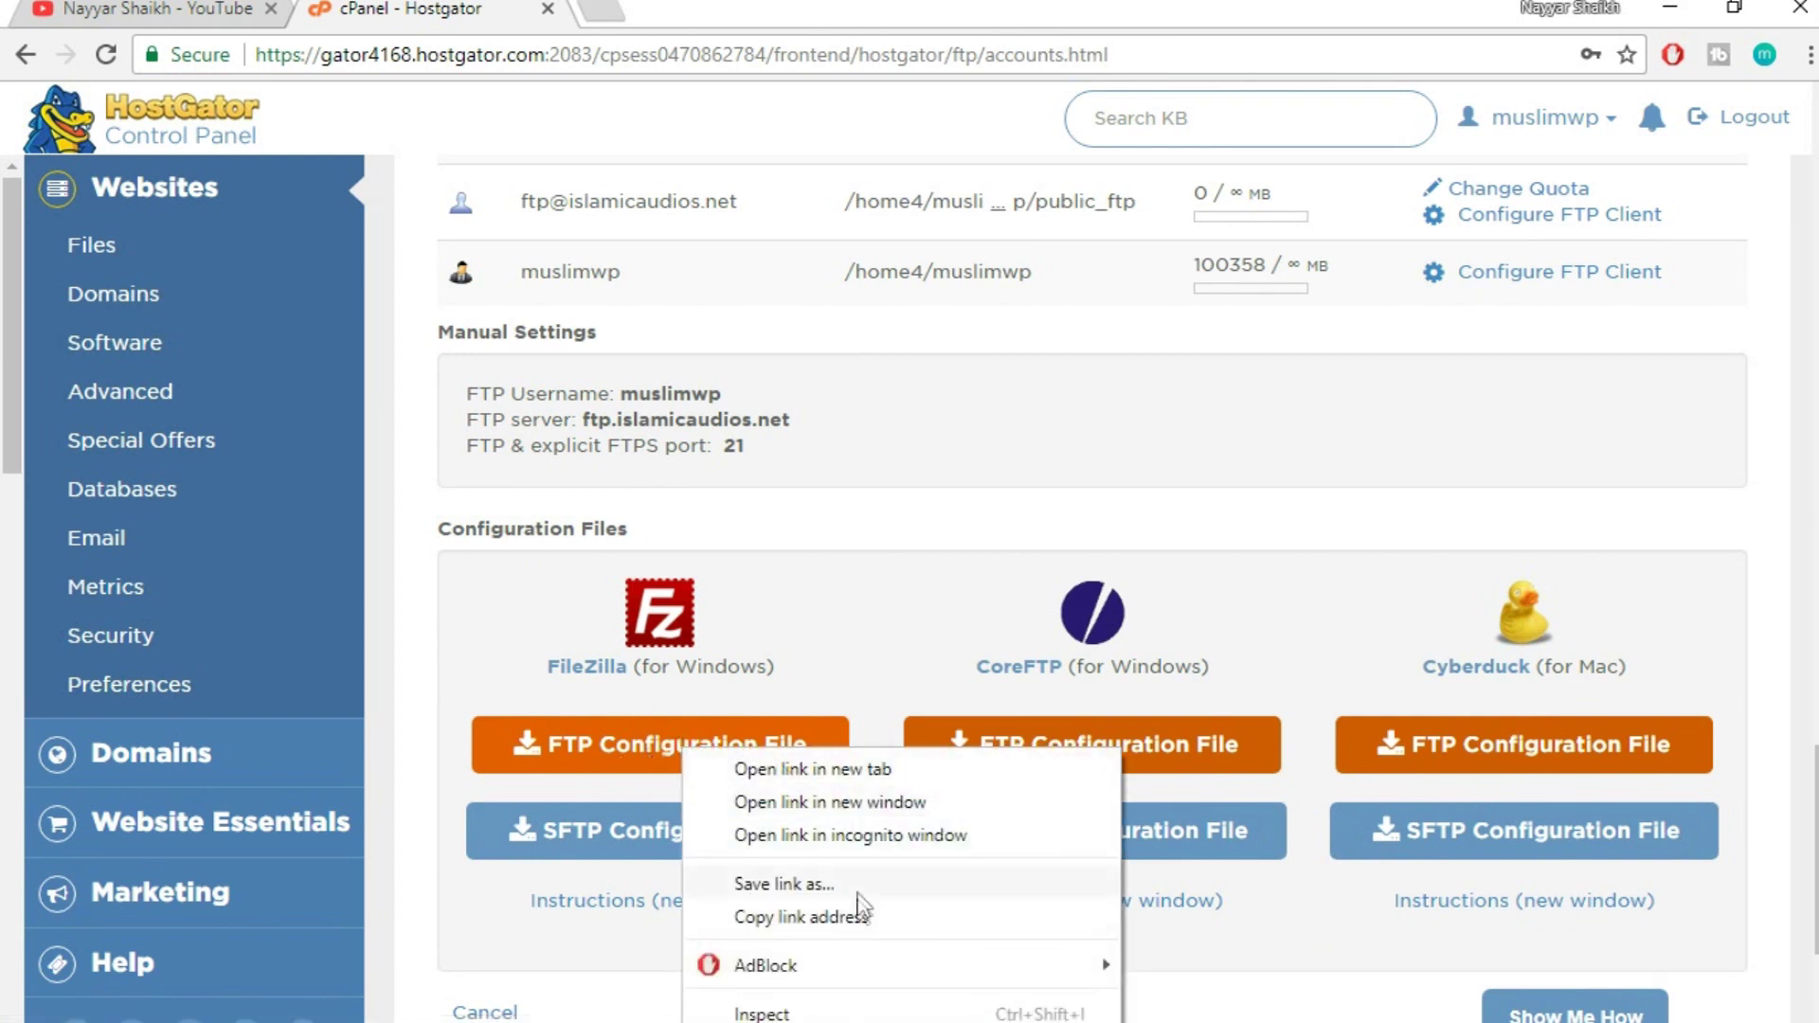
click(856, 887)
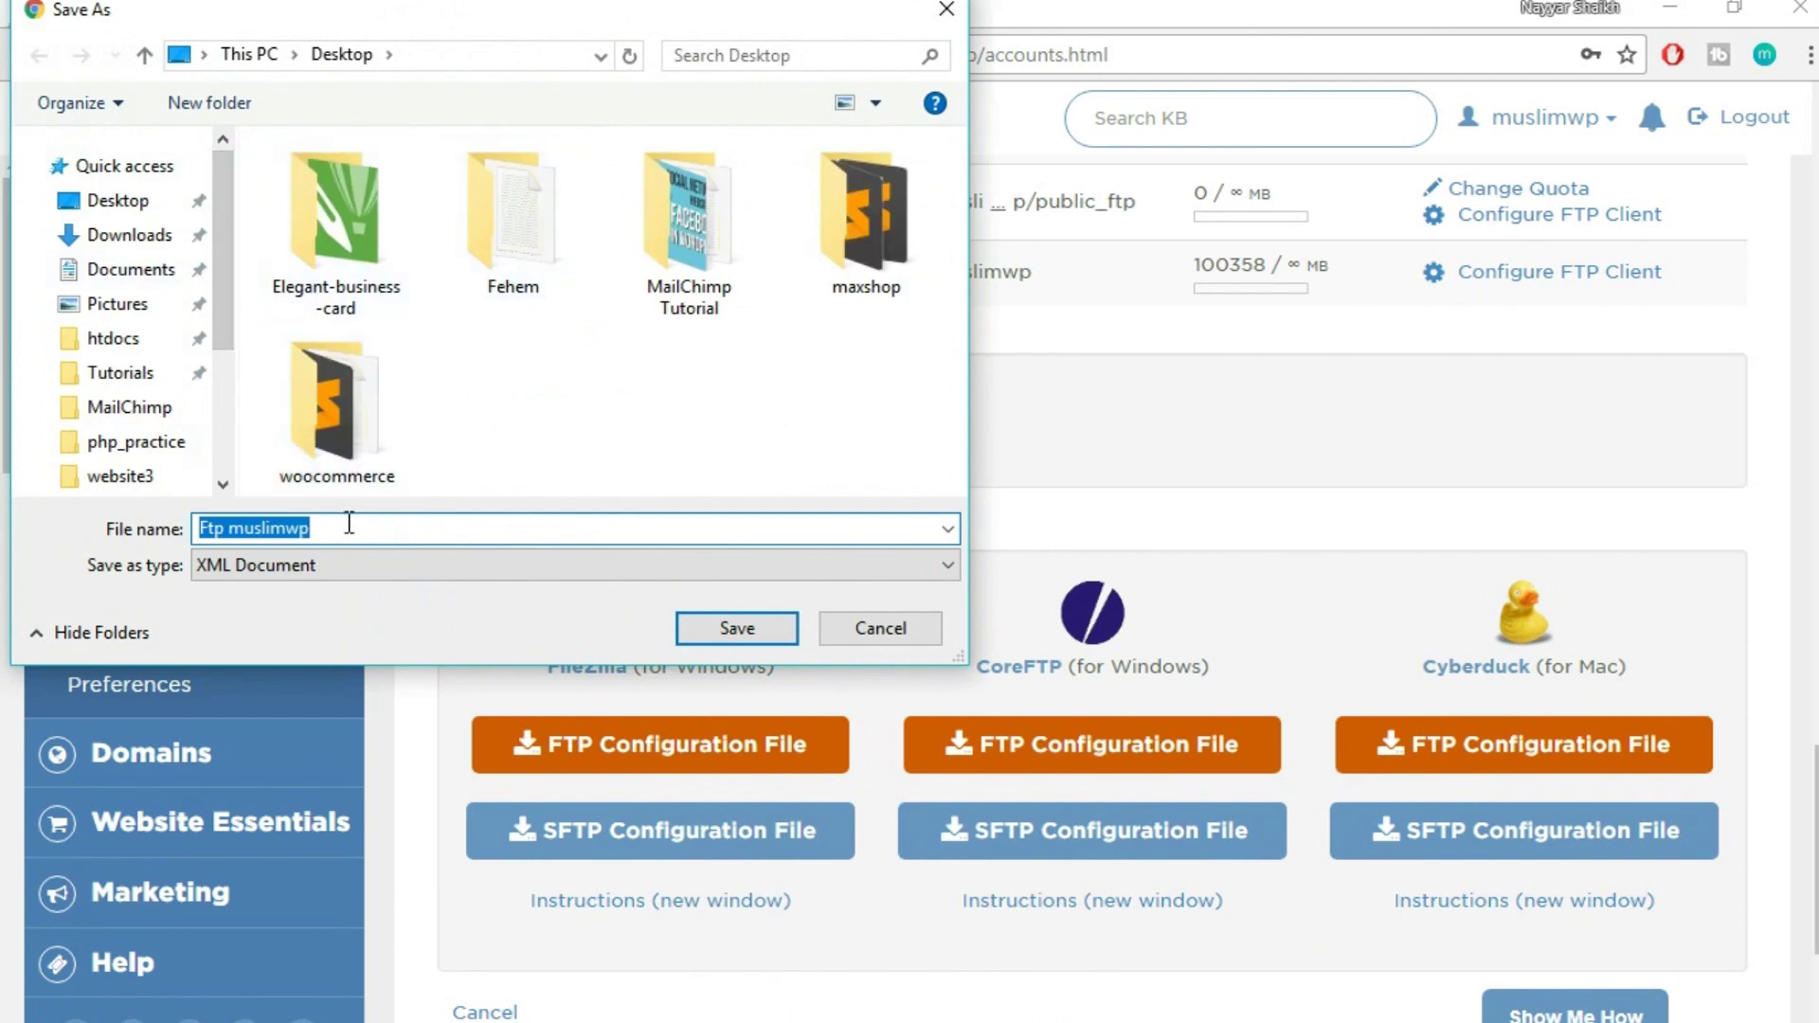
click(713, 634)
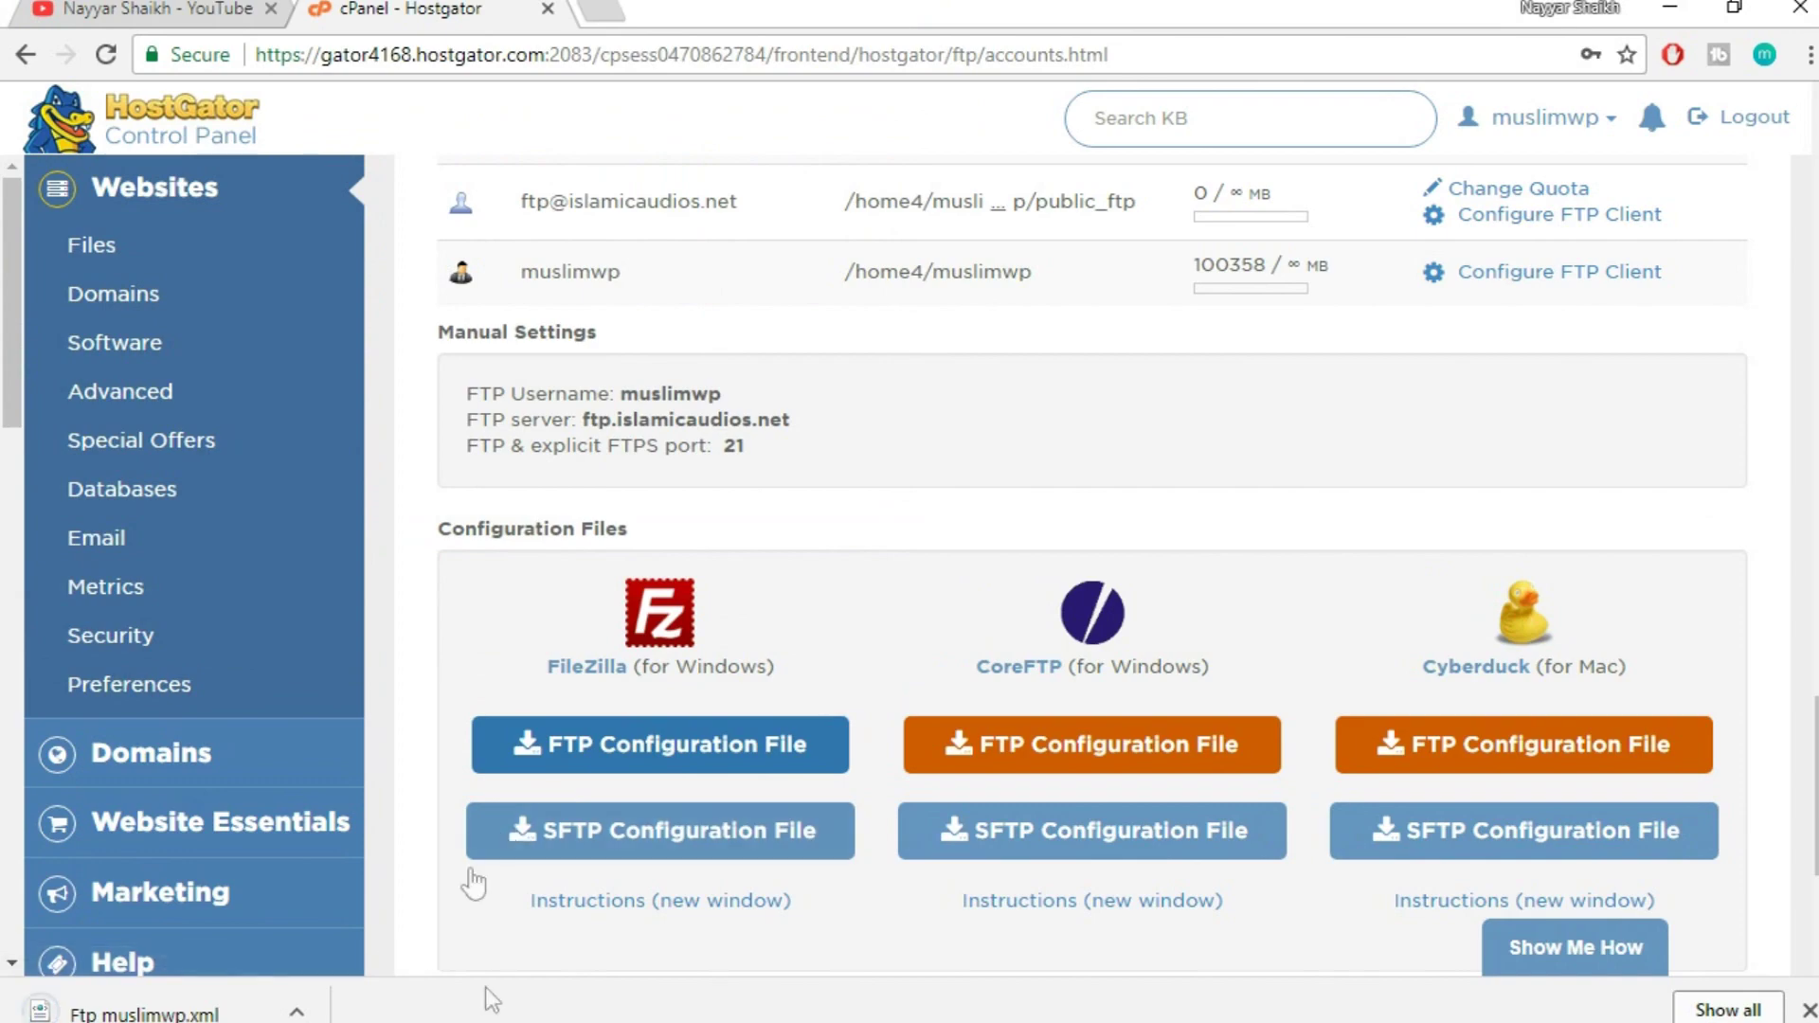
- Switch to FileZilla and import the Site Manager entries from the "Ftp muslimwp" XML file on the Desktop
mouse_move(502, 1021)
click(502, 947)
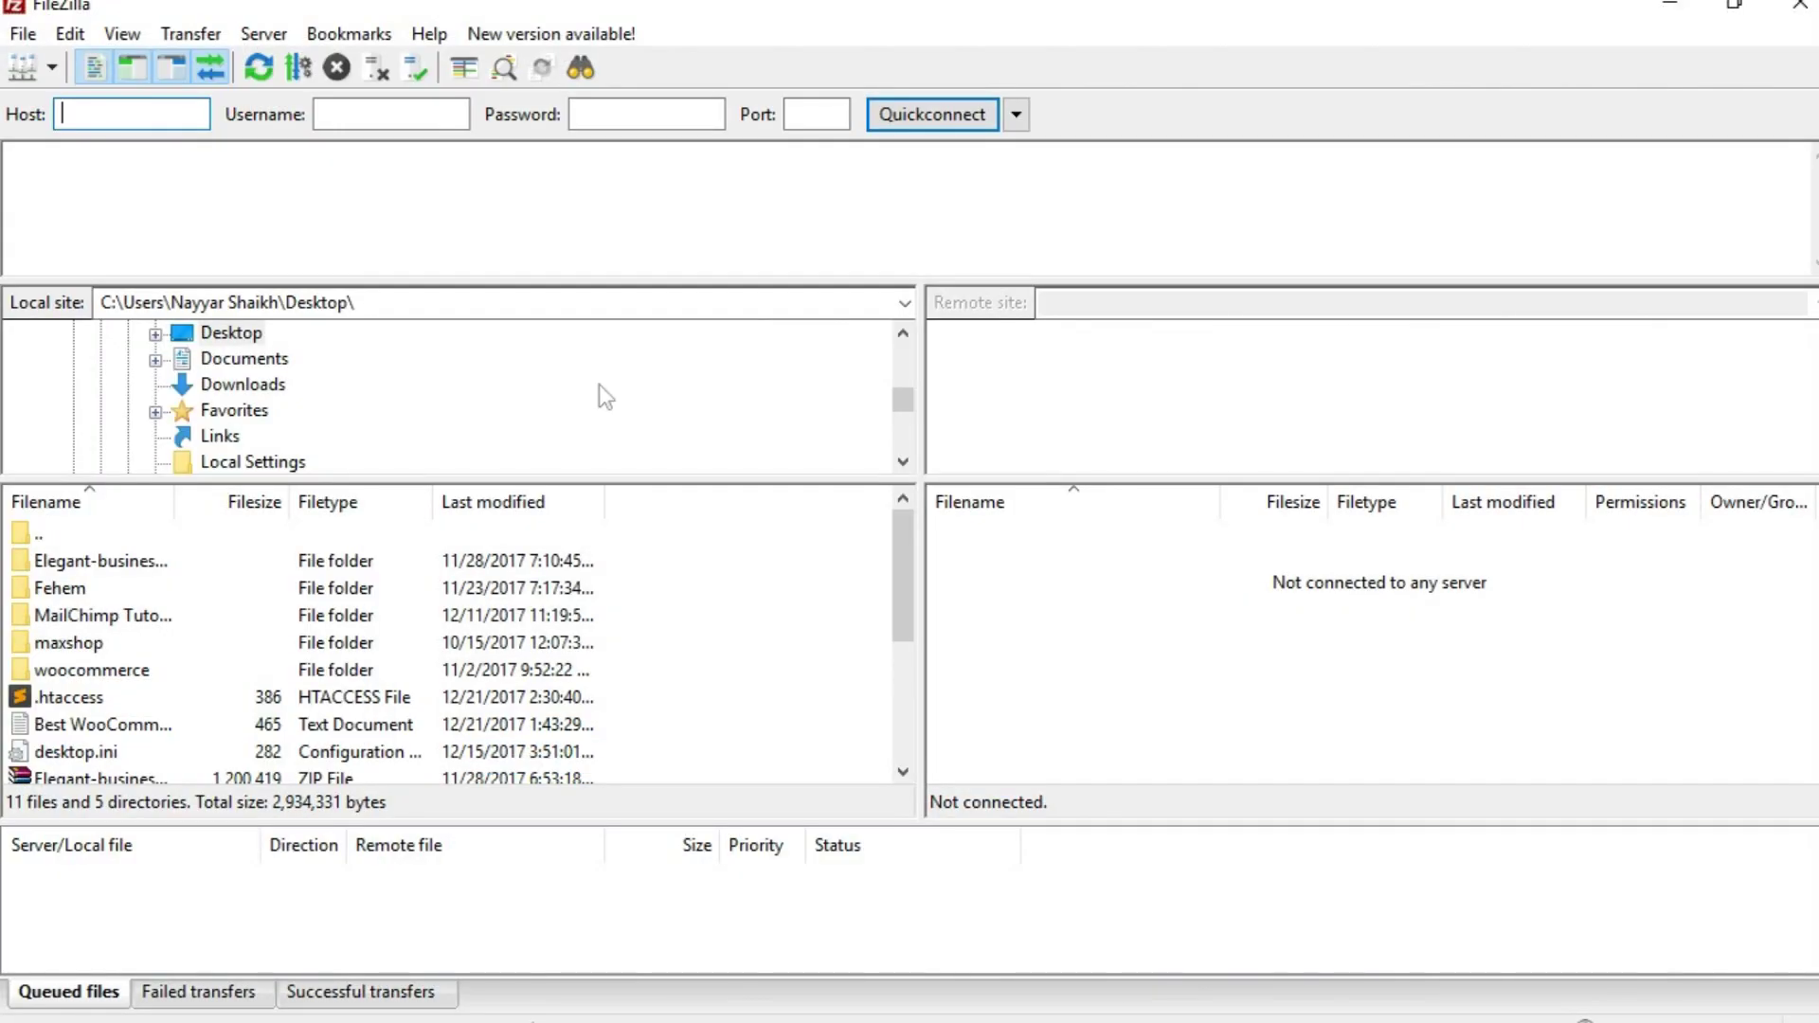
click(19, 36)
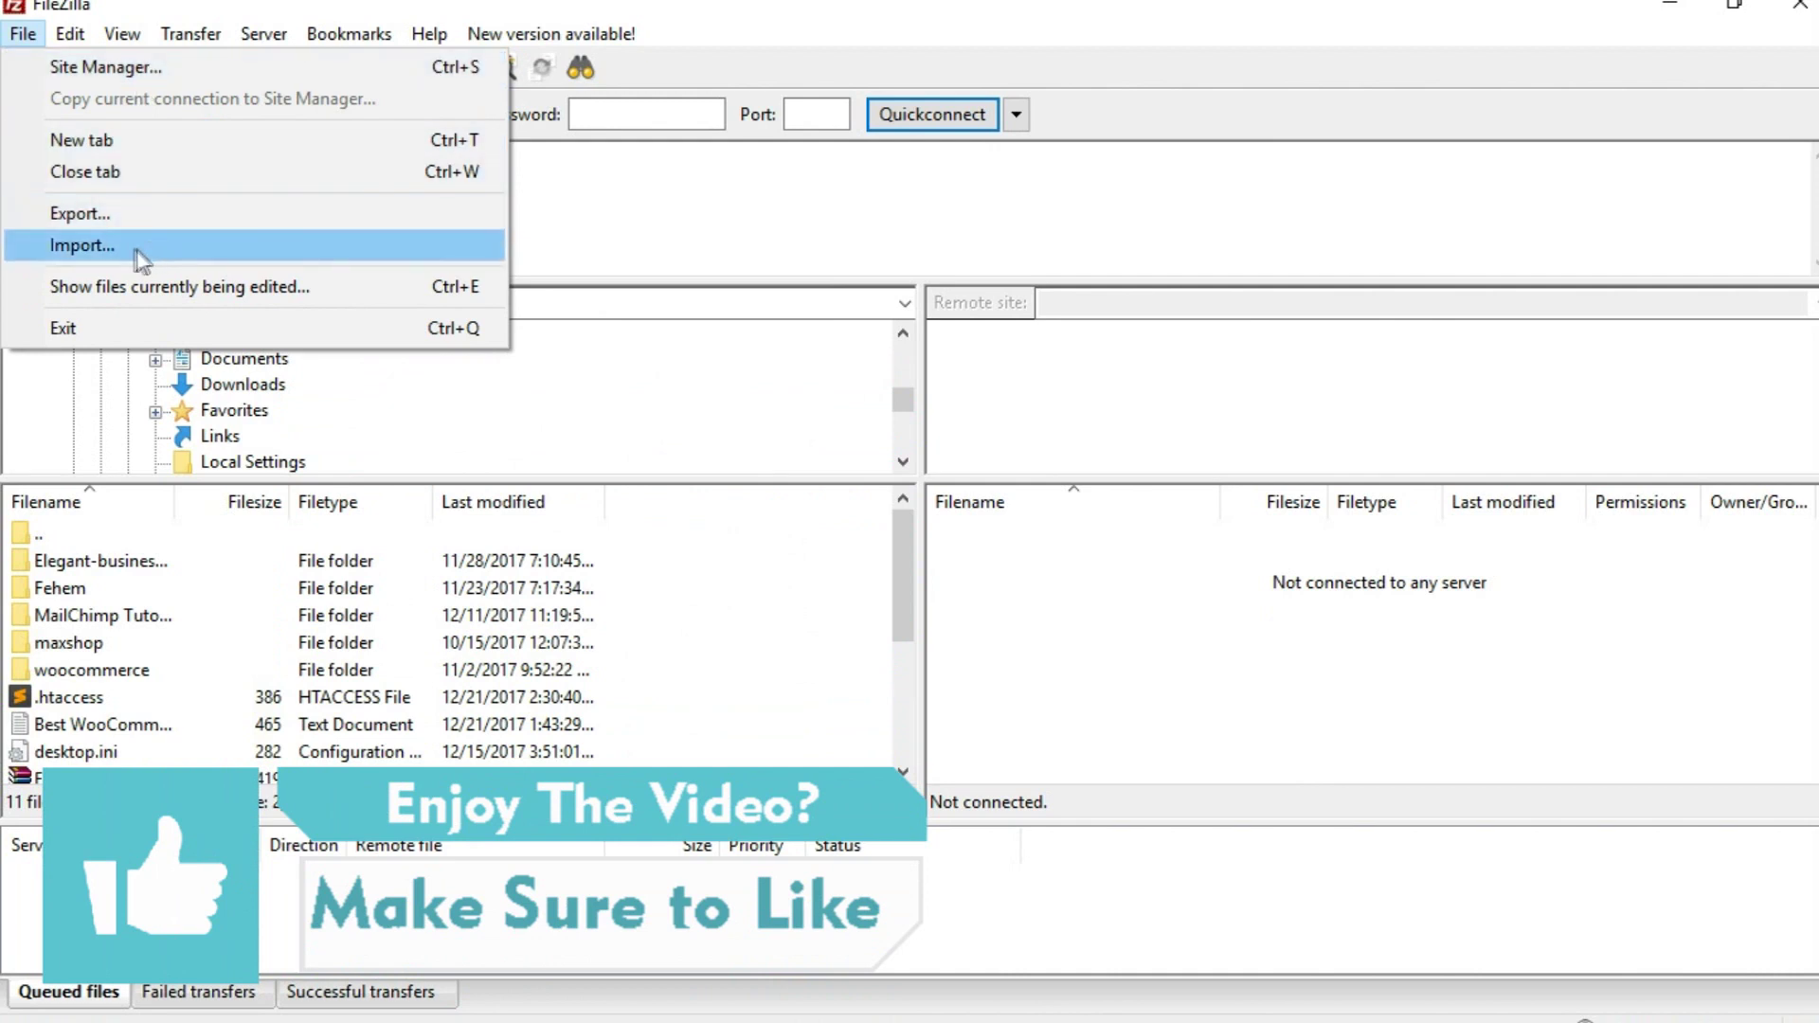
click(108, 250)
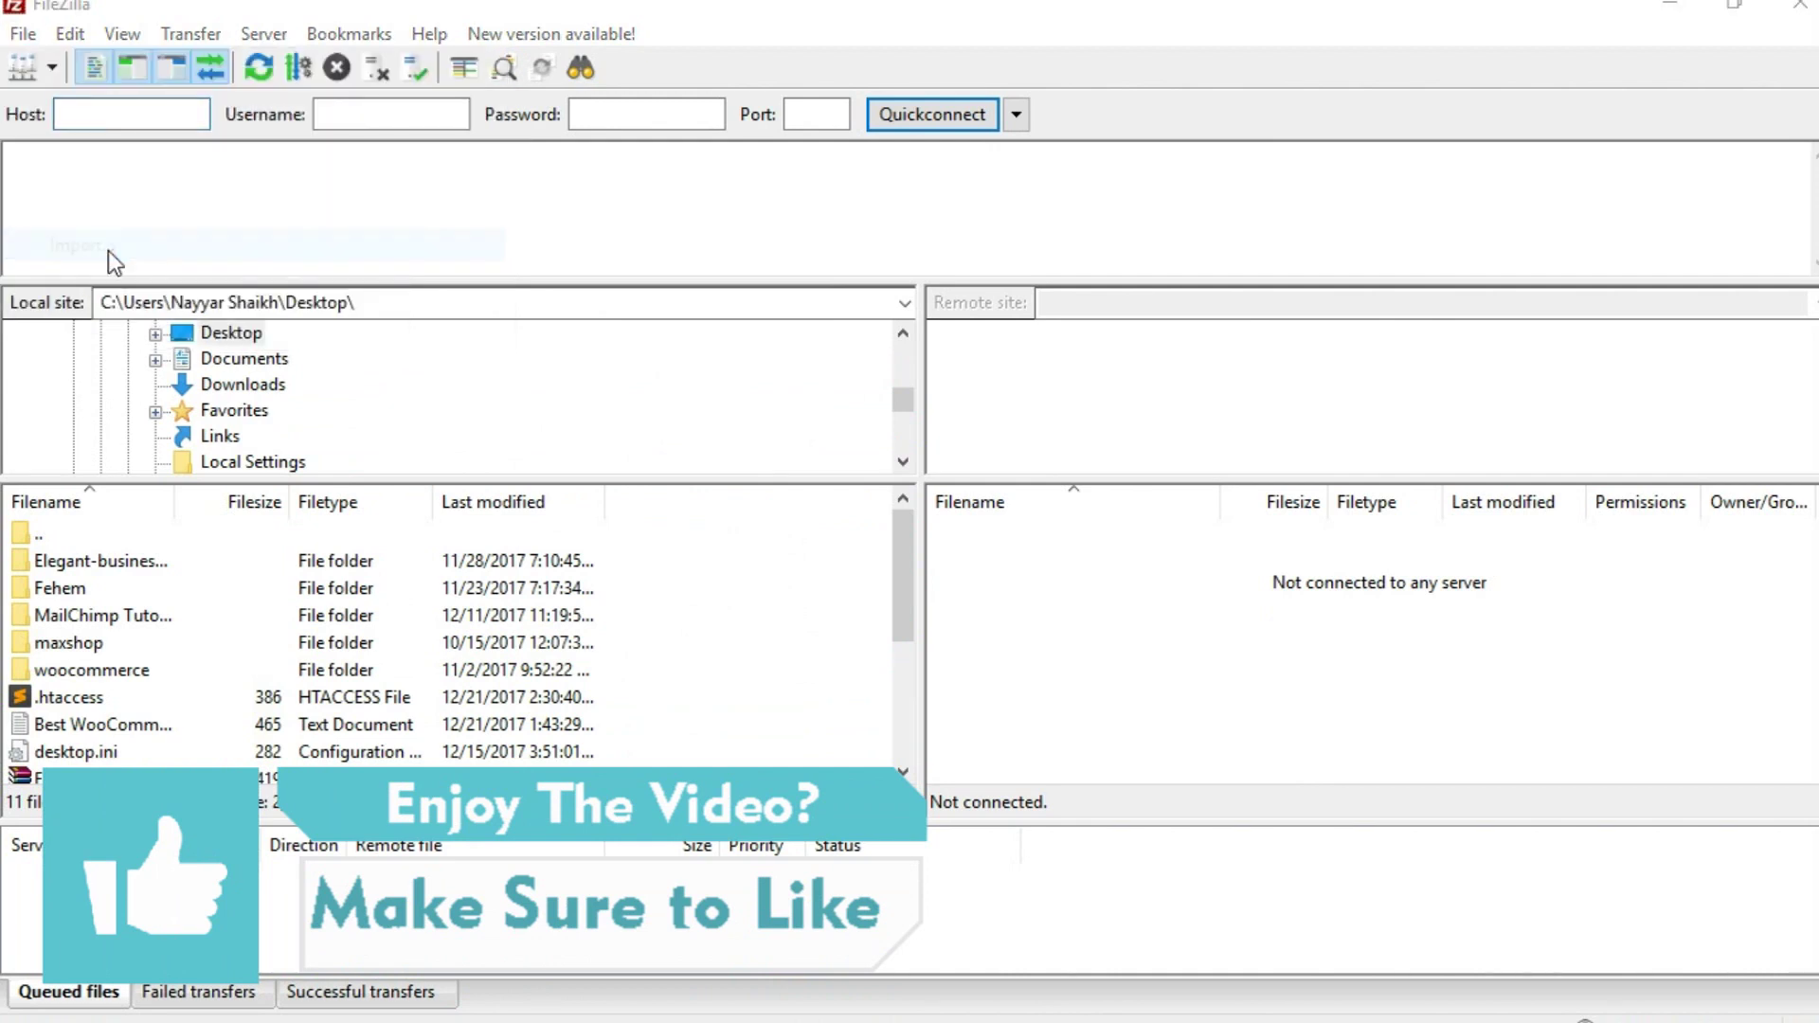
click(612, 445)
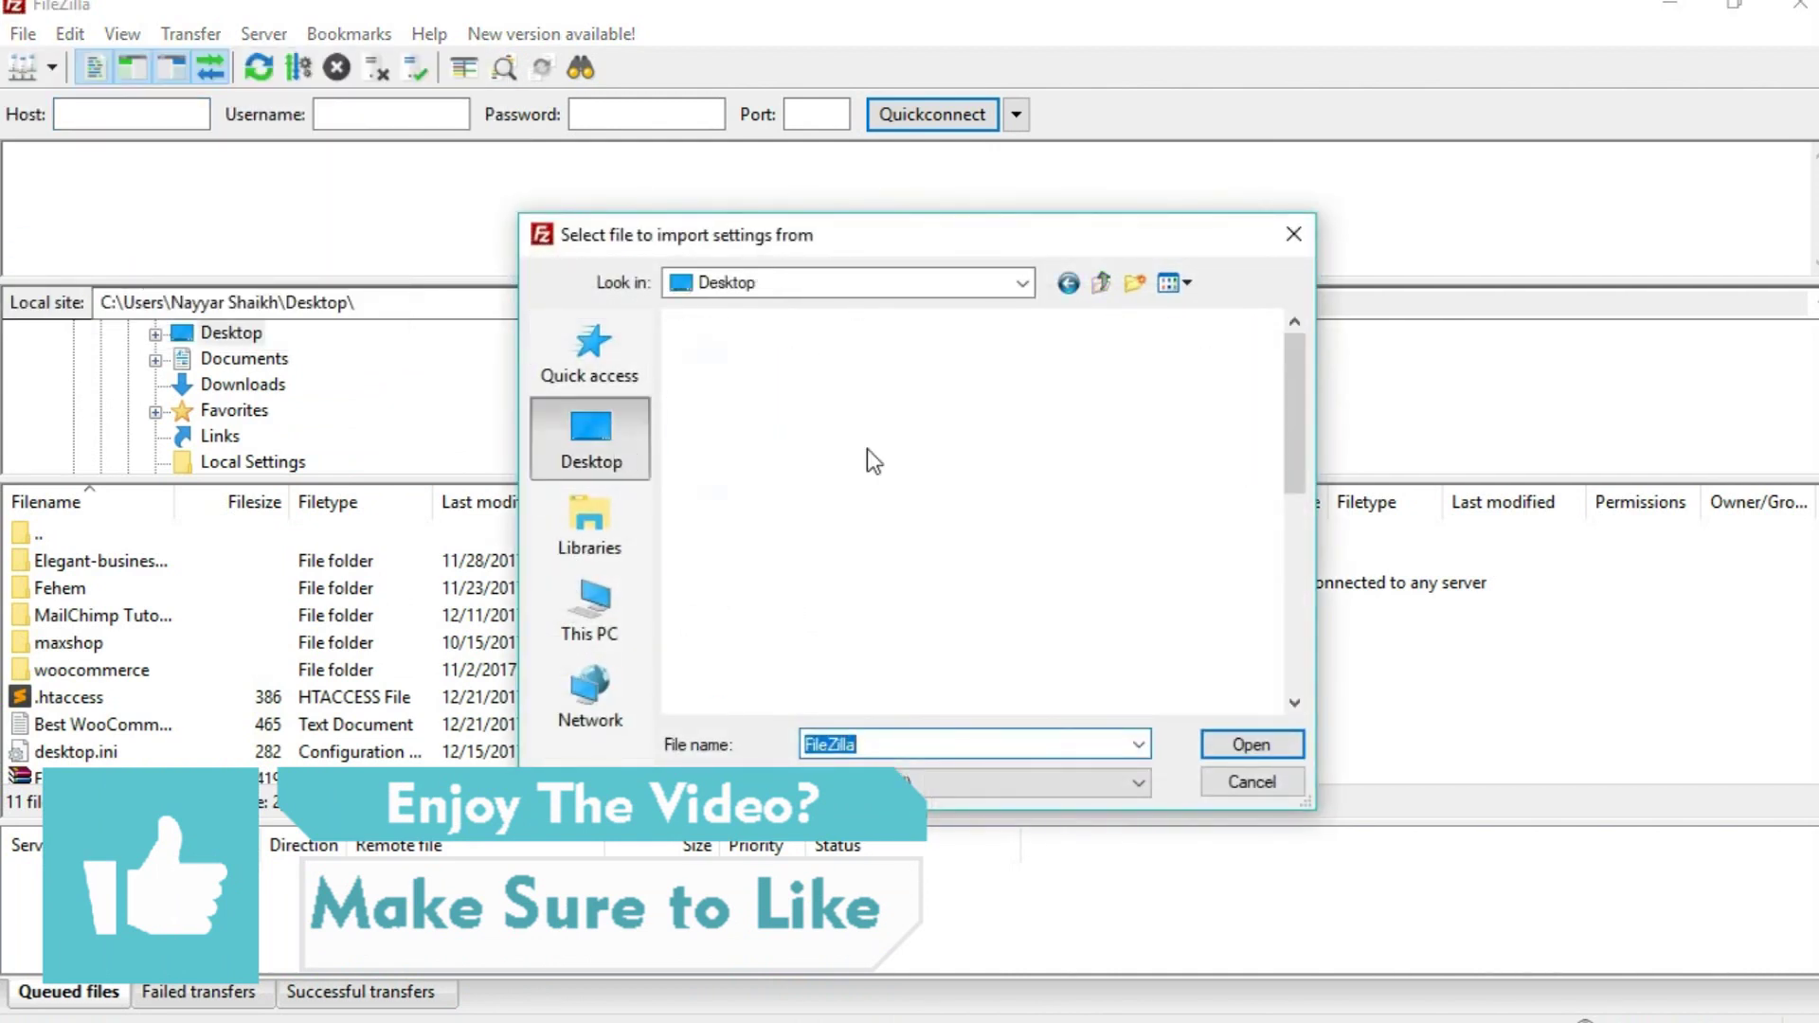
scroll(1056, 448, down, 5)
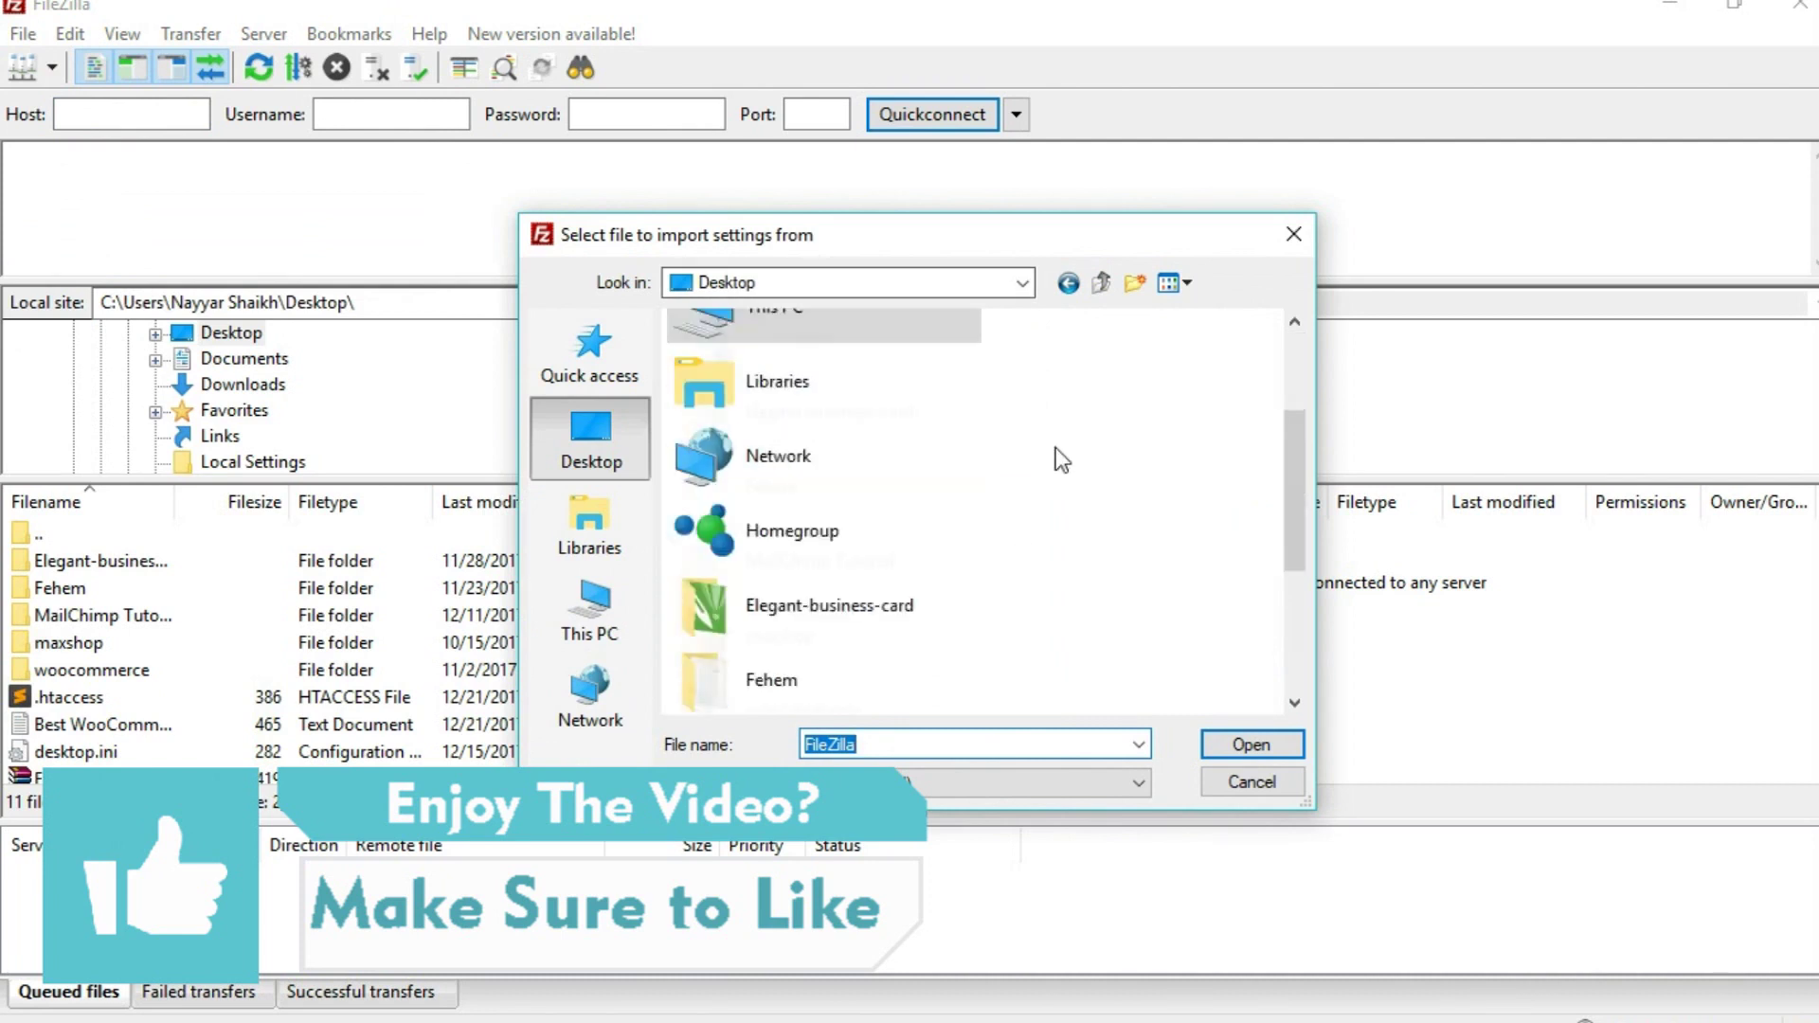
click(805, 687)
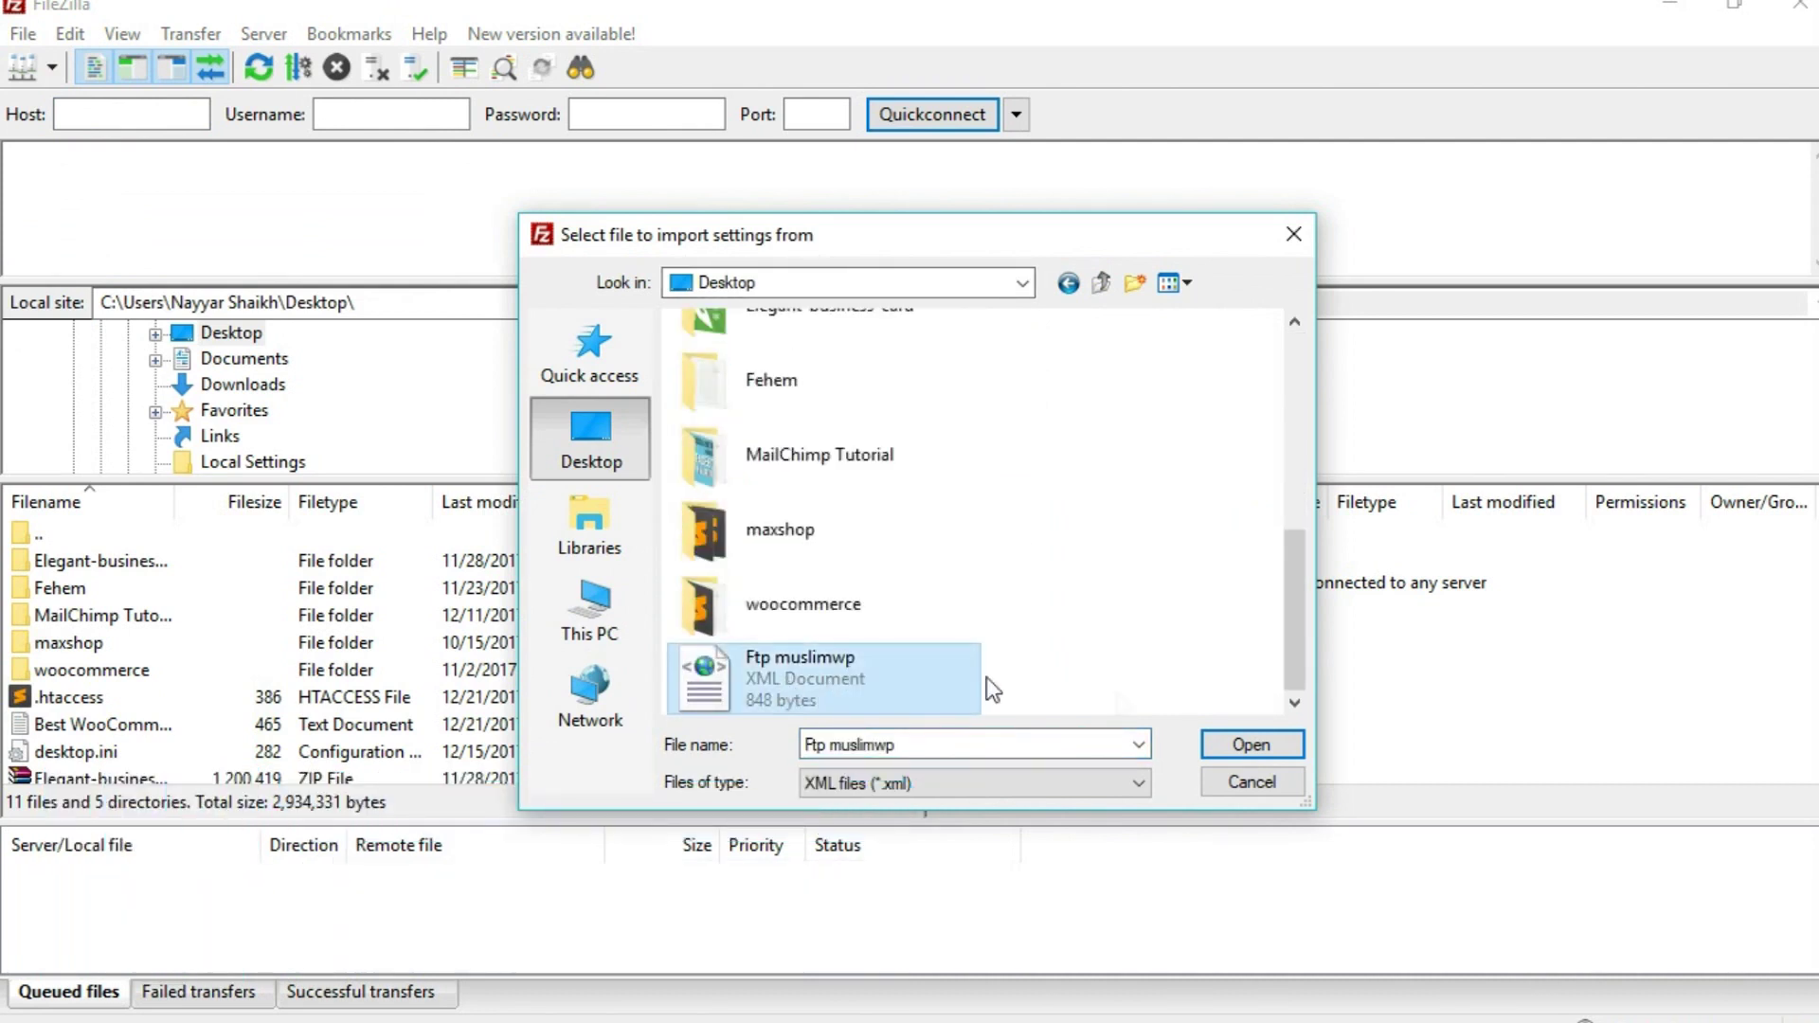
click(1252, 745)
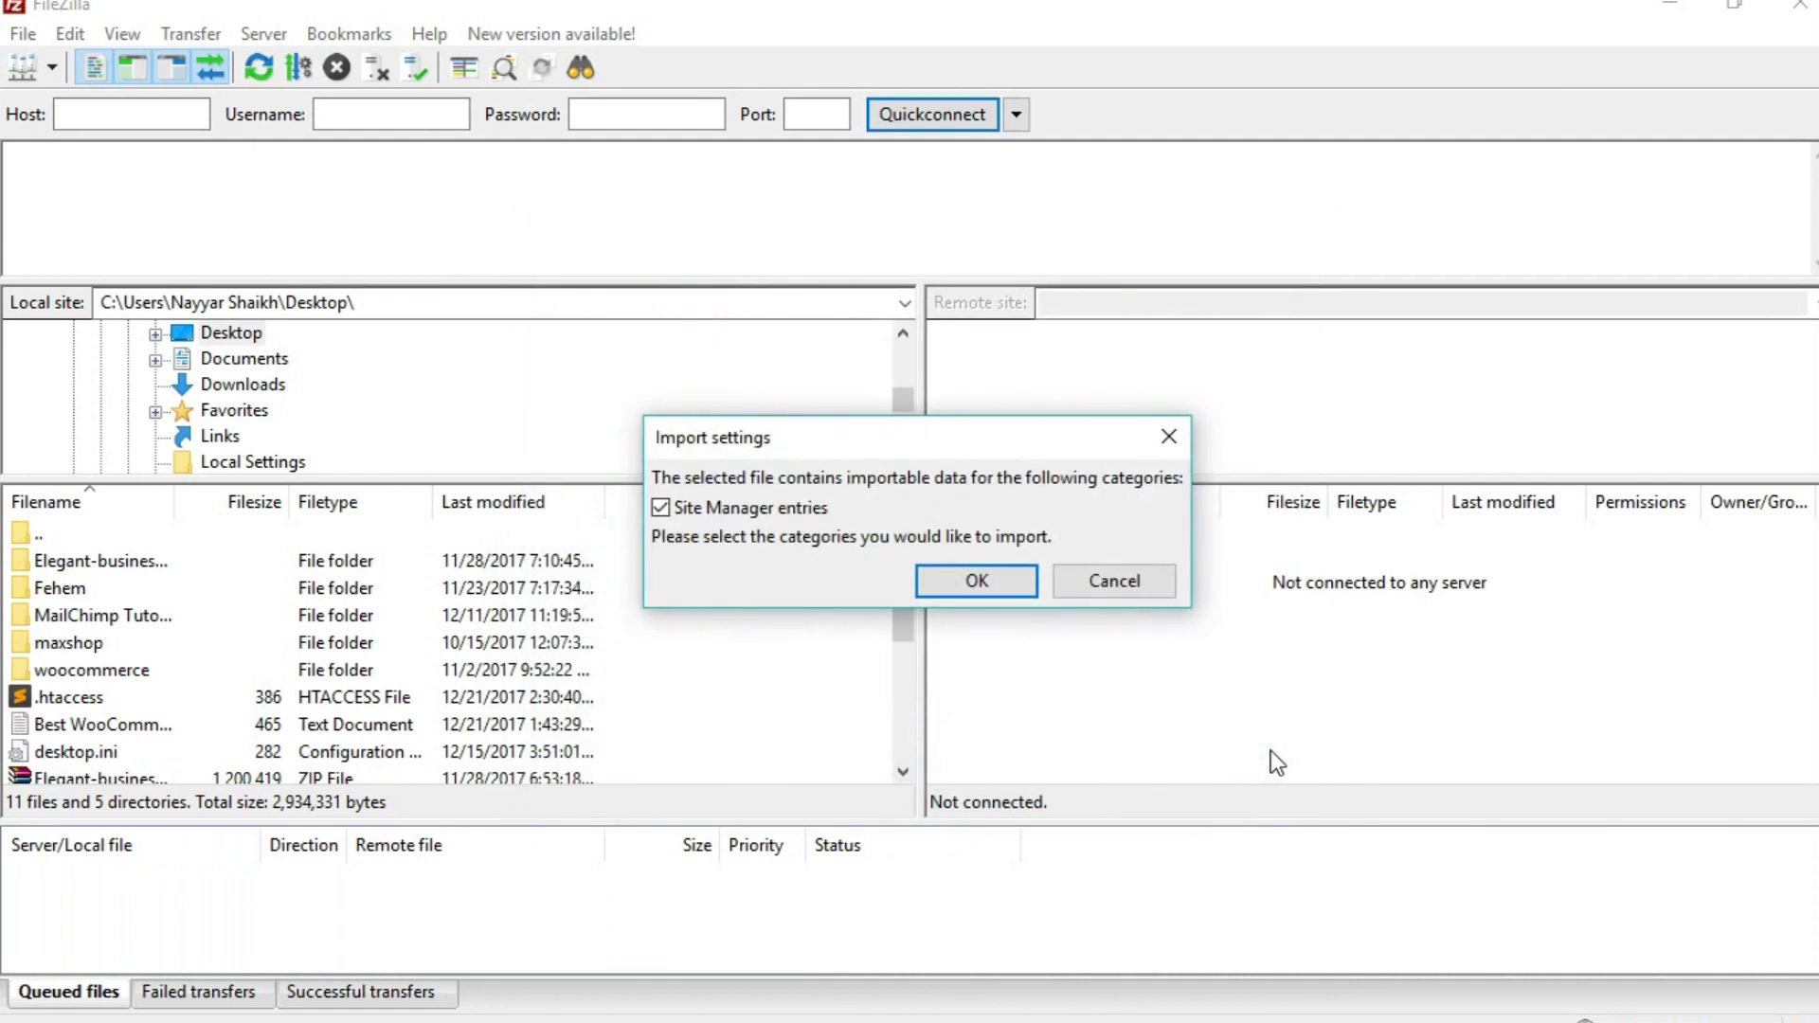
click(1007, 599)
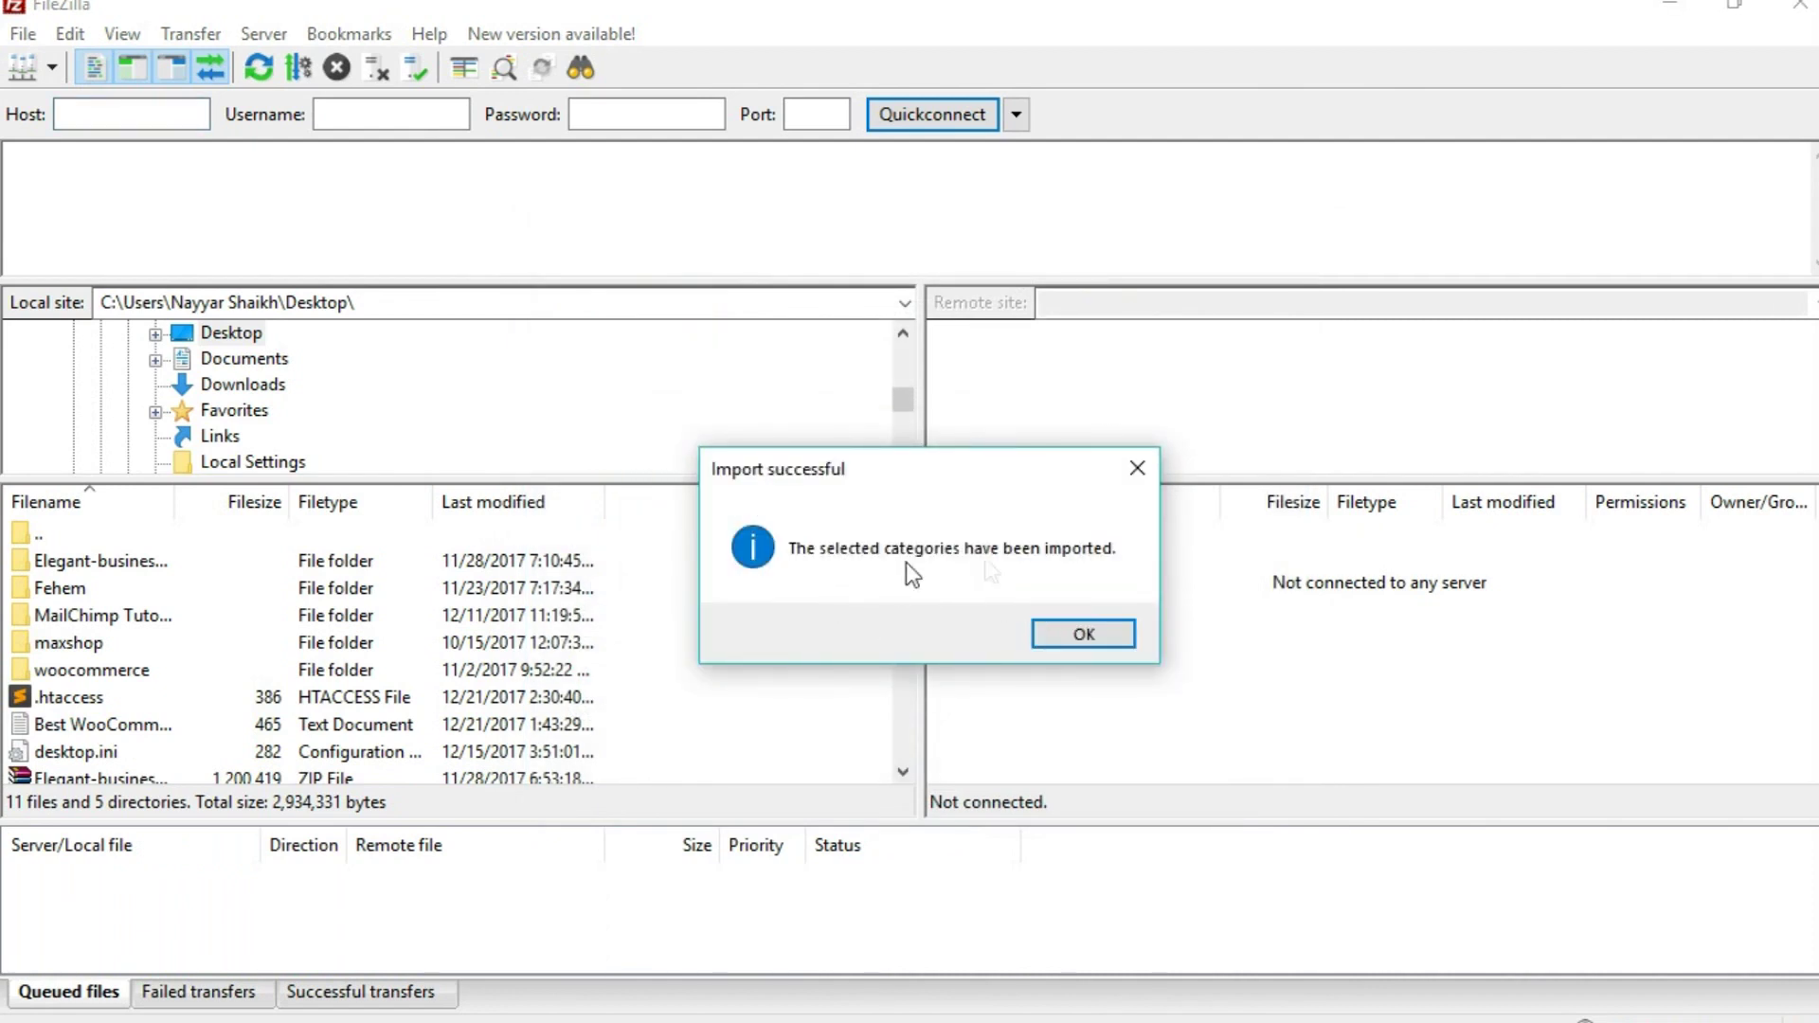
- Dismiss the import confirmation and open the imported ftp.islamicaudios.net entry in the Site Manager to review its host settings
click(1085, 635)
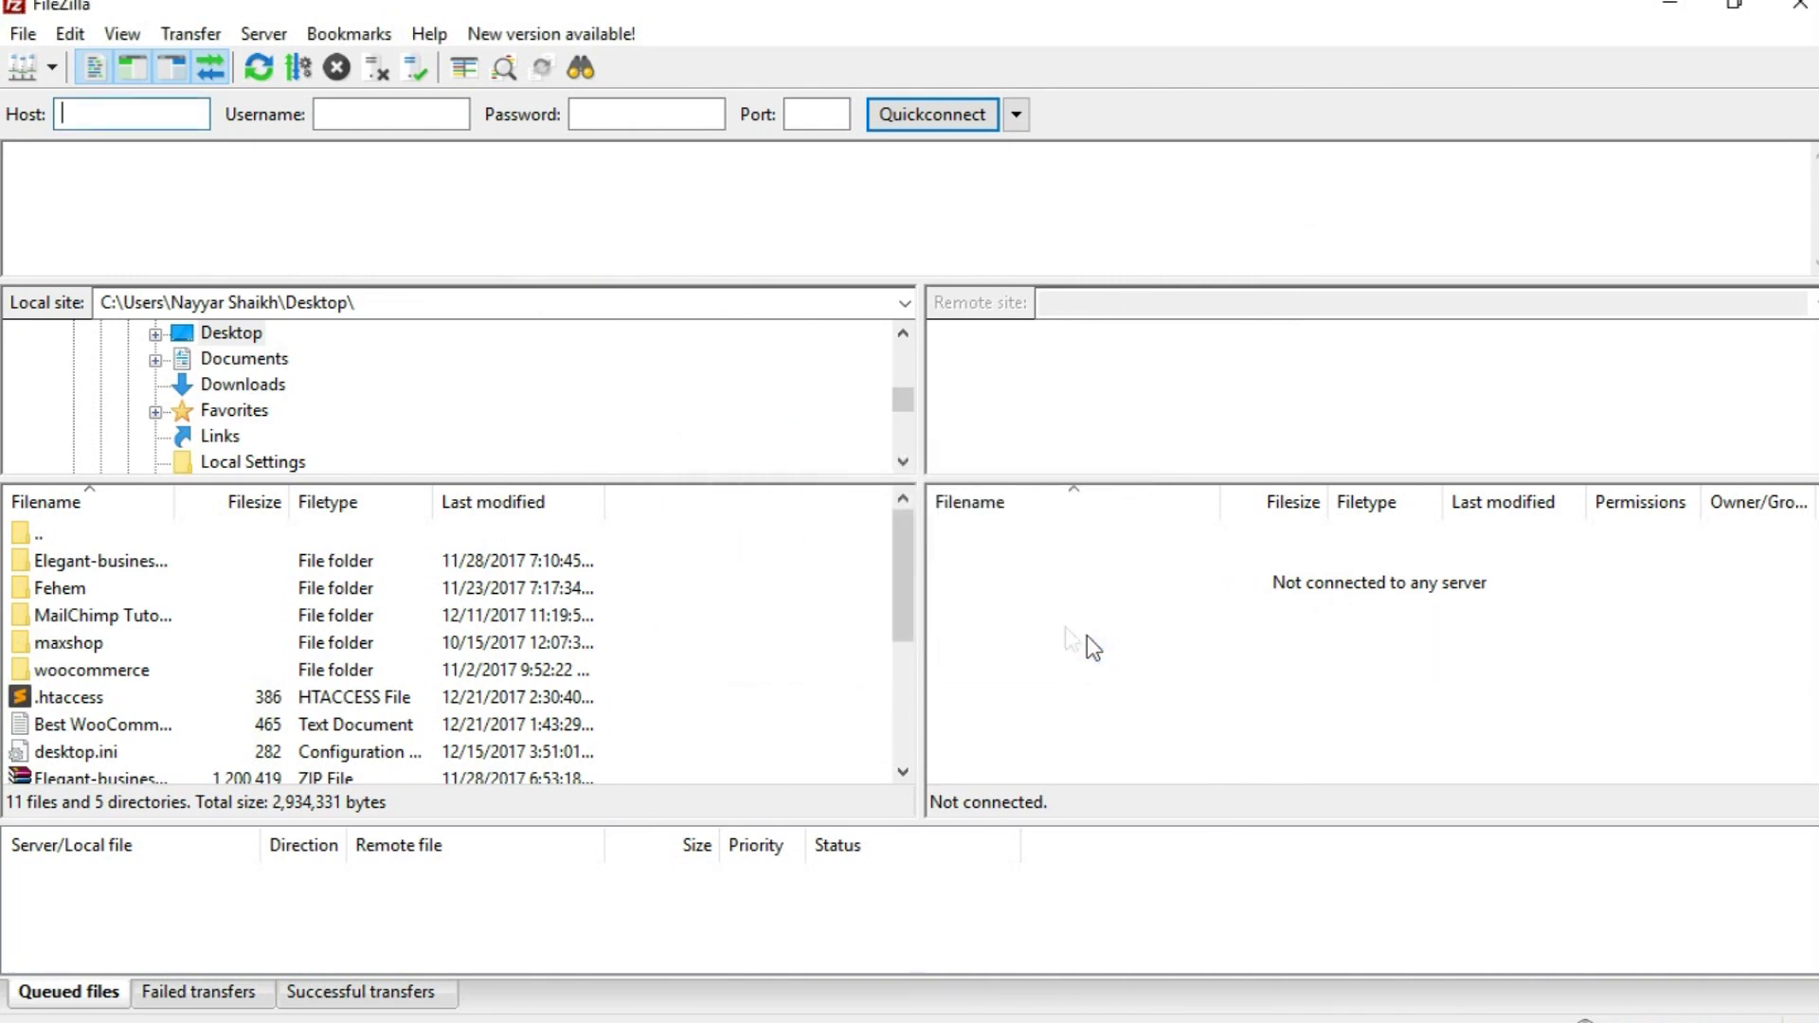
click(23, 34)
click(100, 65)
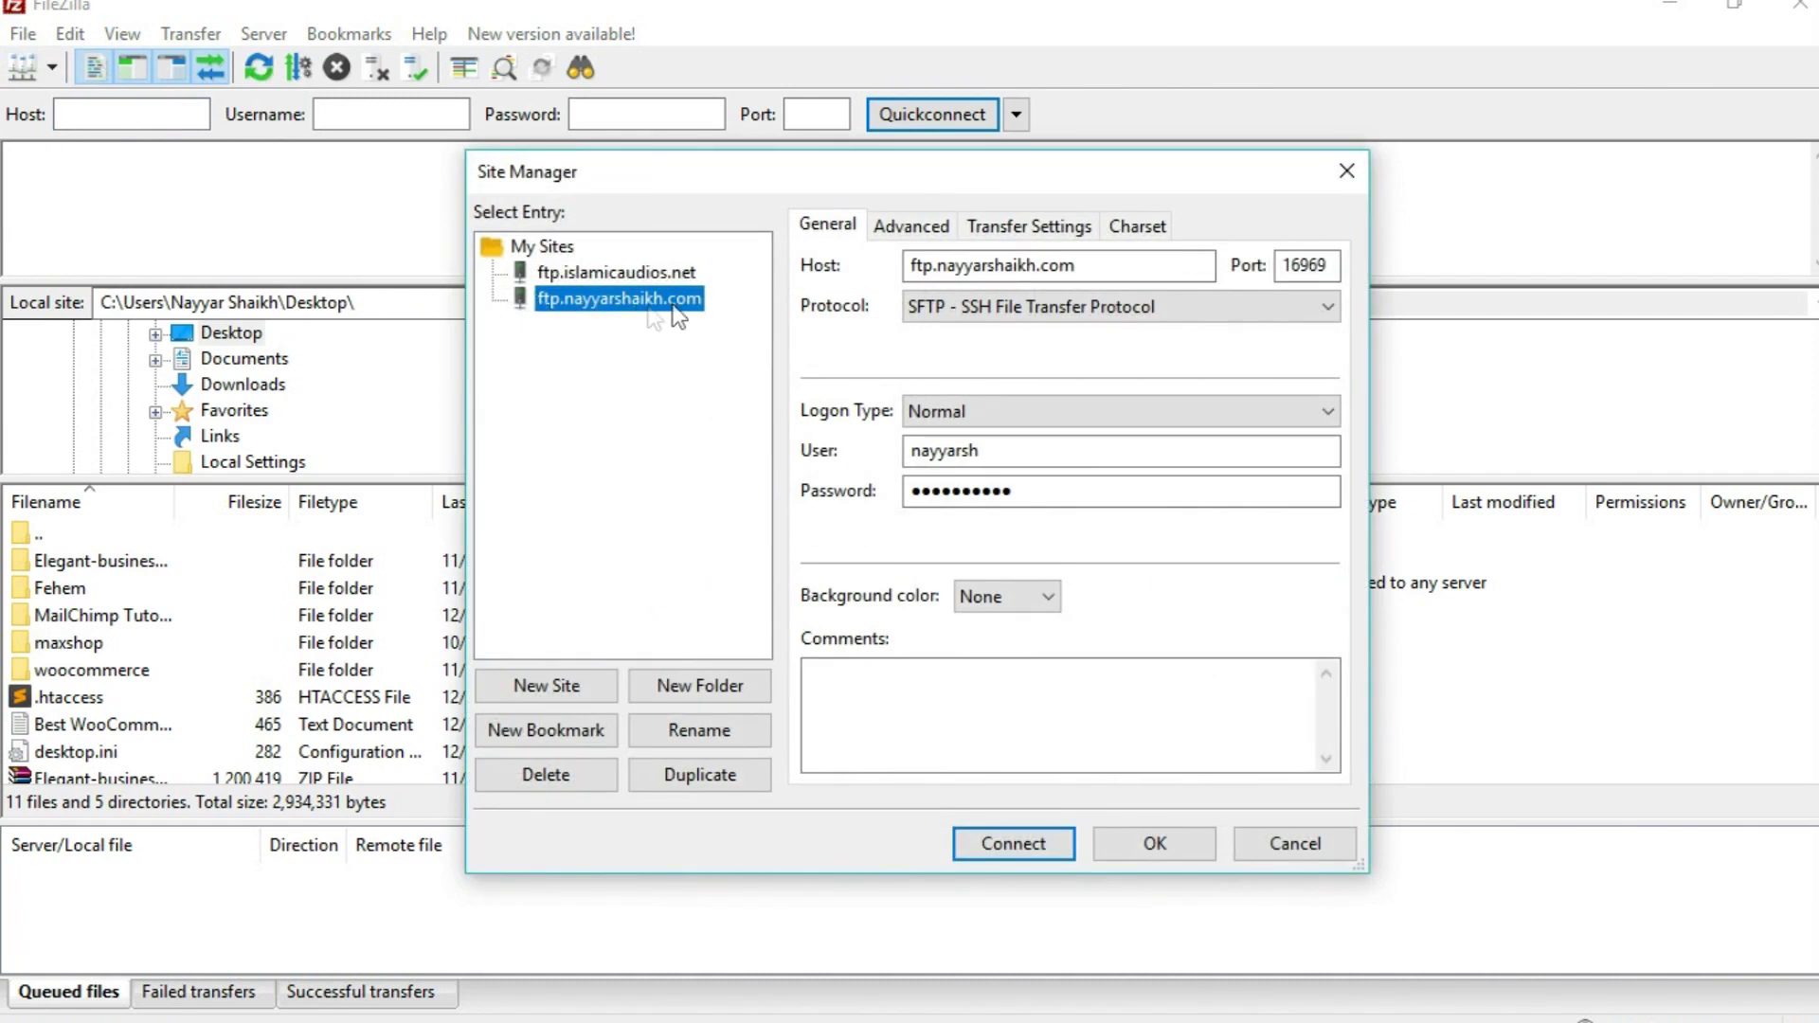
click(650, 275)
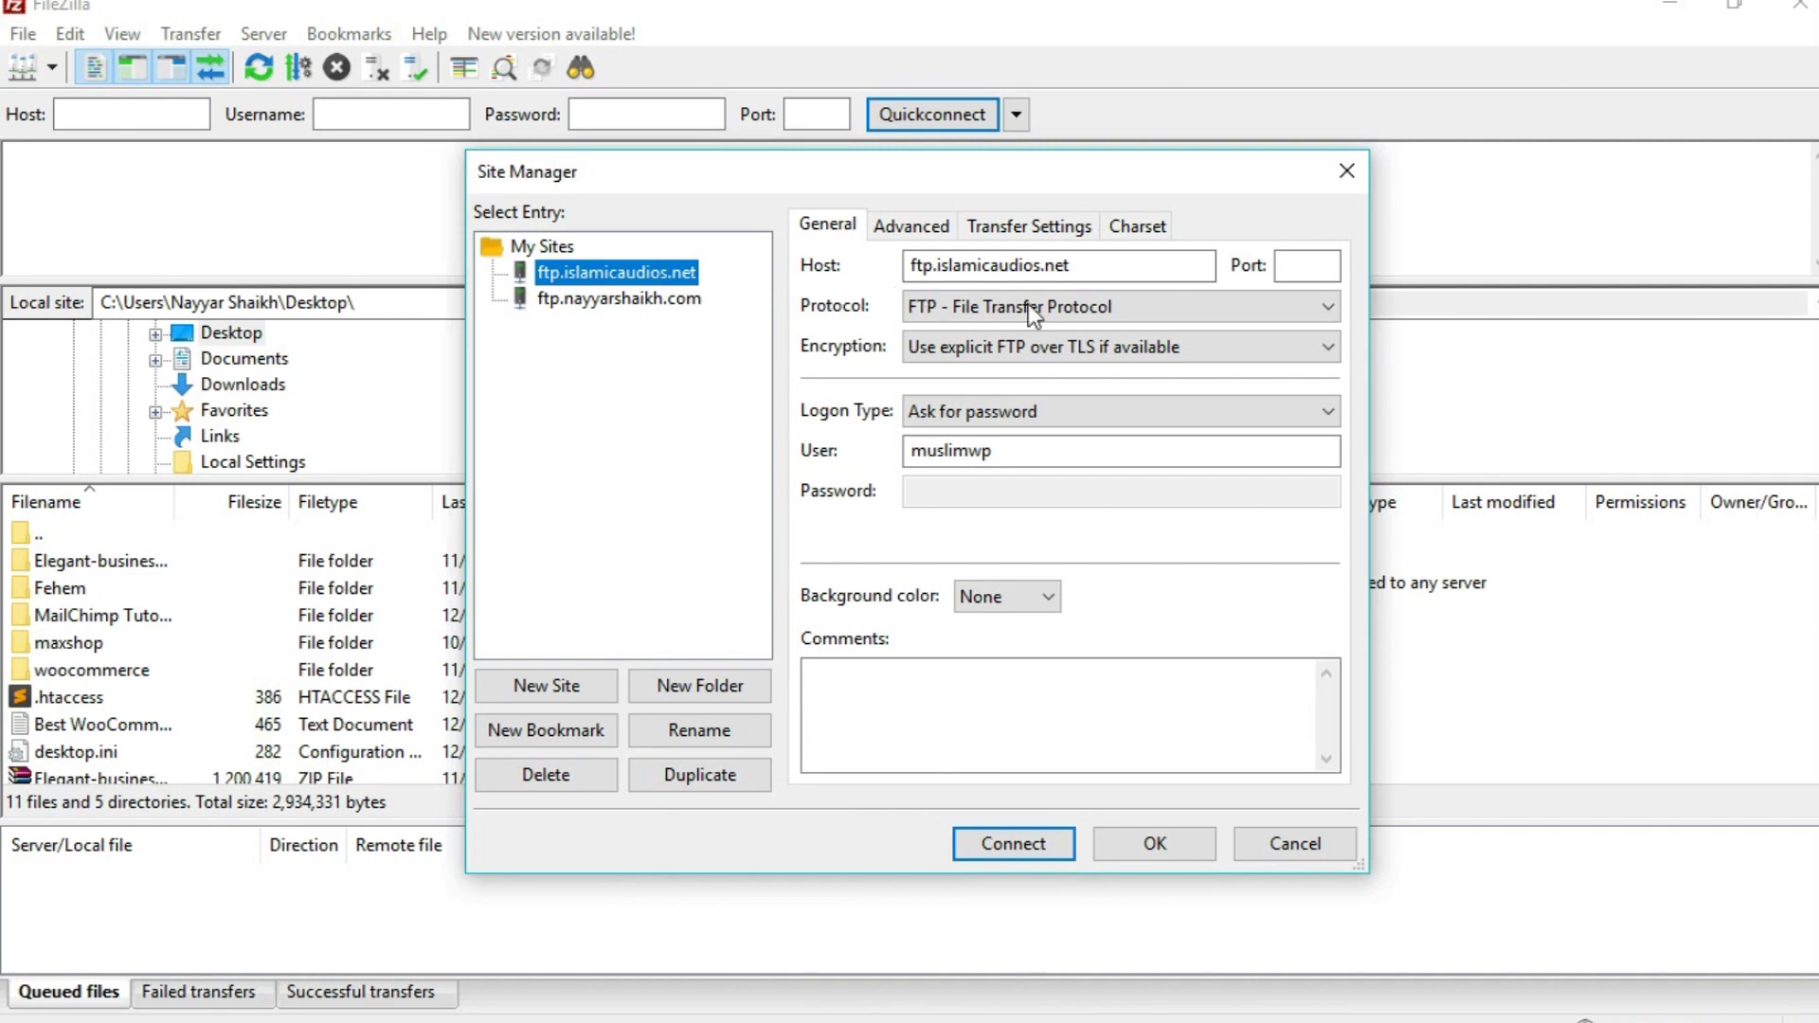
click(1123, 261)
double_click(1123, 260)
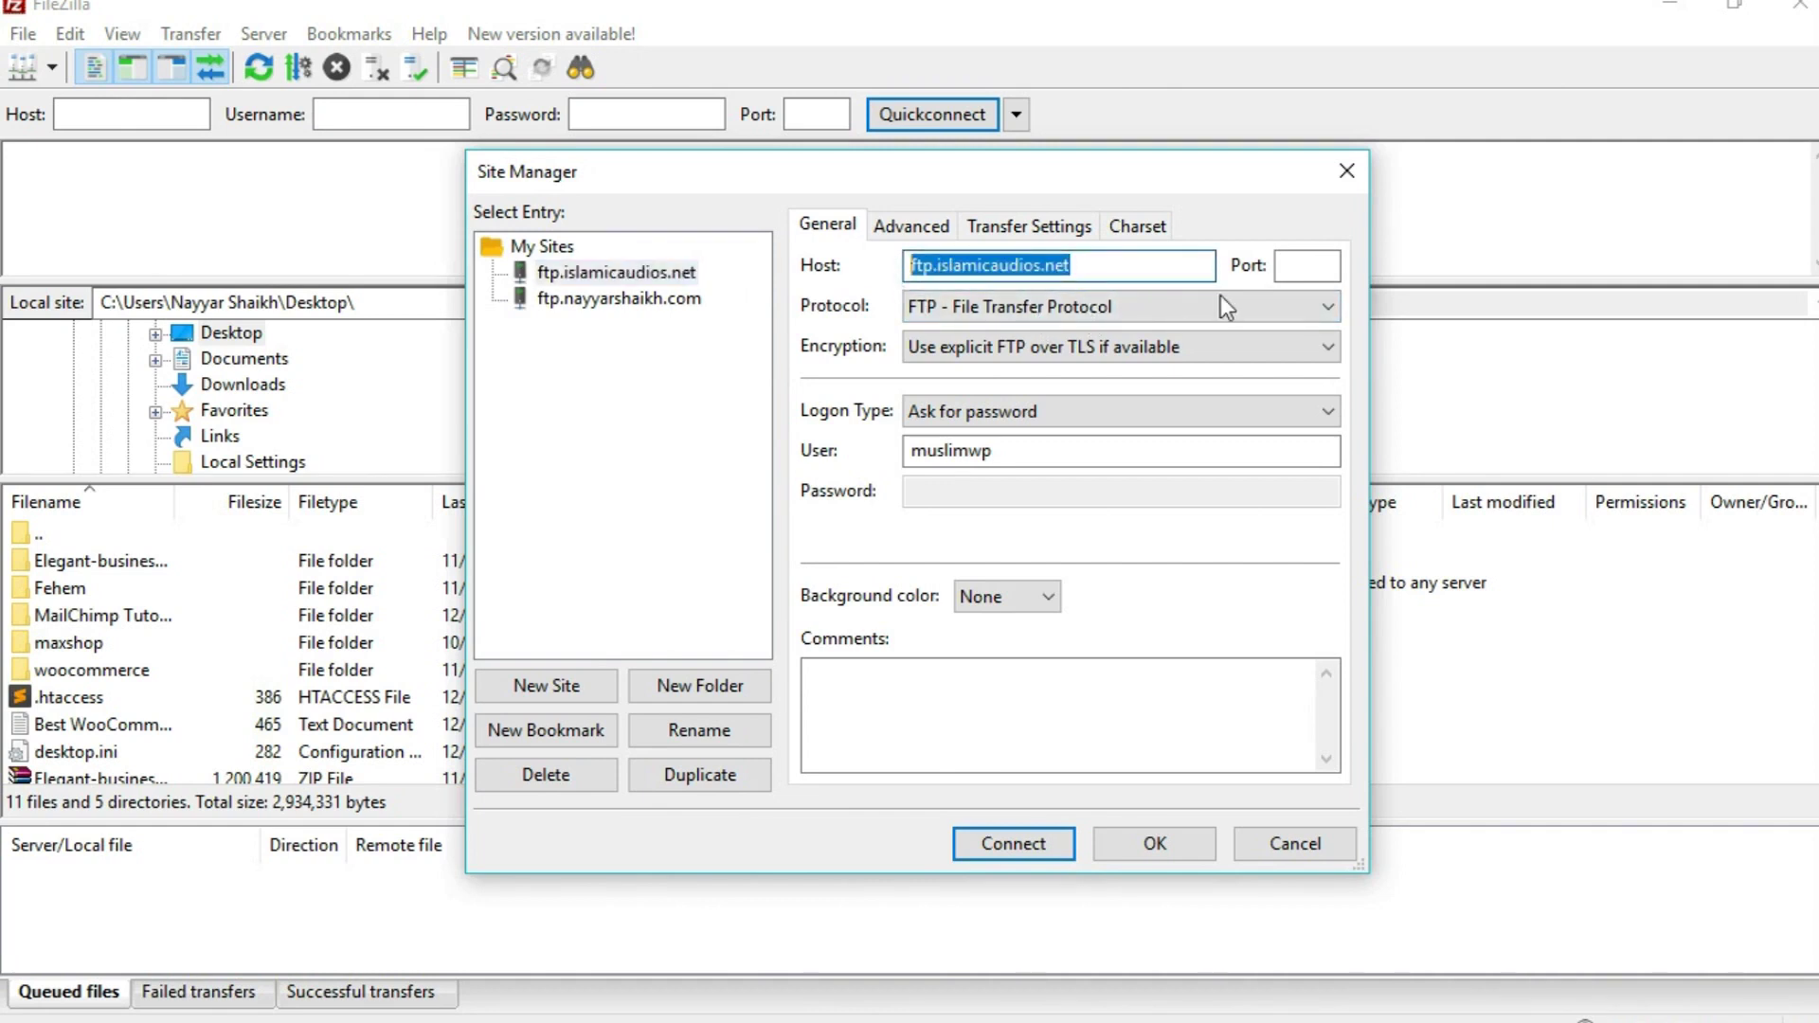
- Try the Normal logon type for the ftp.islamicaudios.net entry, and restore it to Ask for password
click(1081, 419)
click(1025, 462)
click(1053, 493)
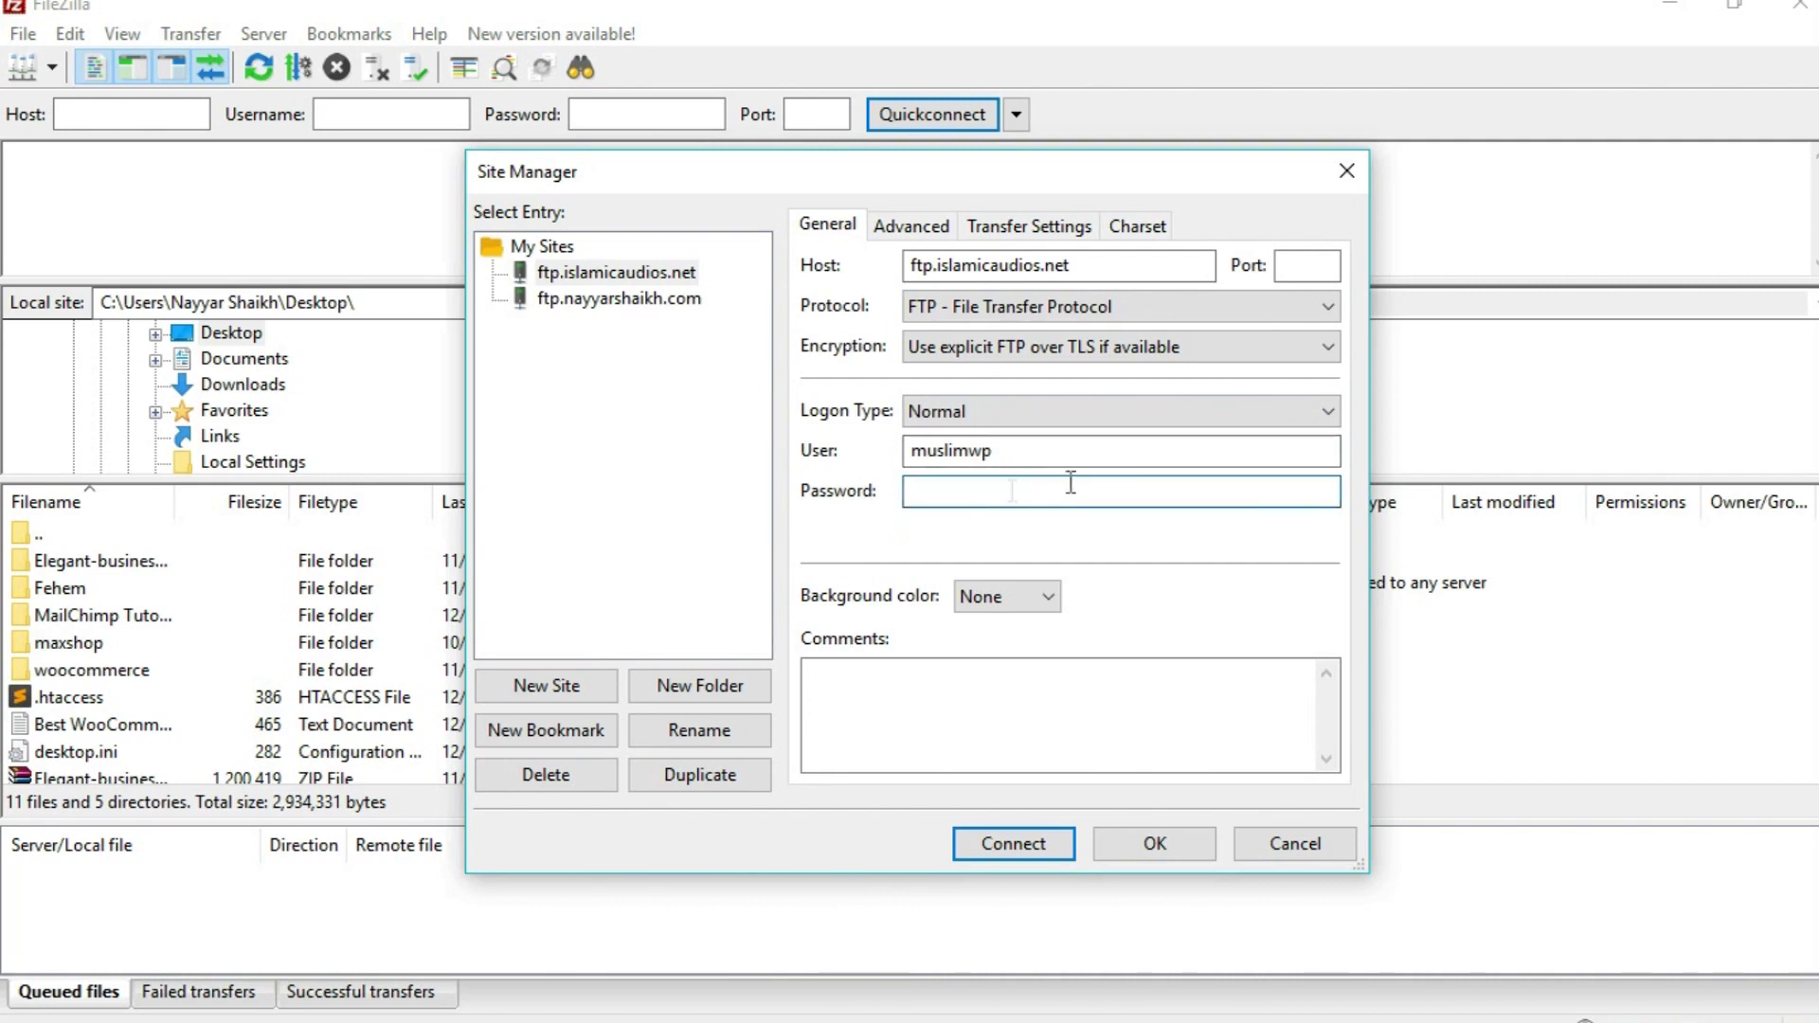
click(1044, 413)
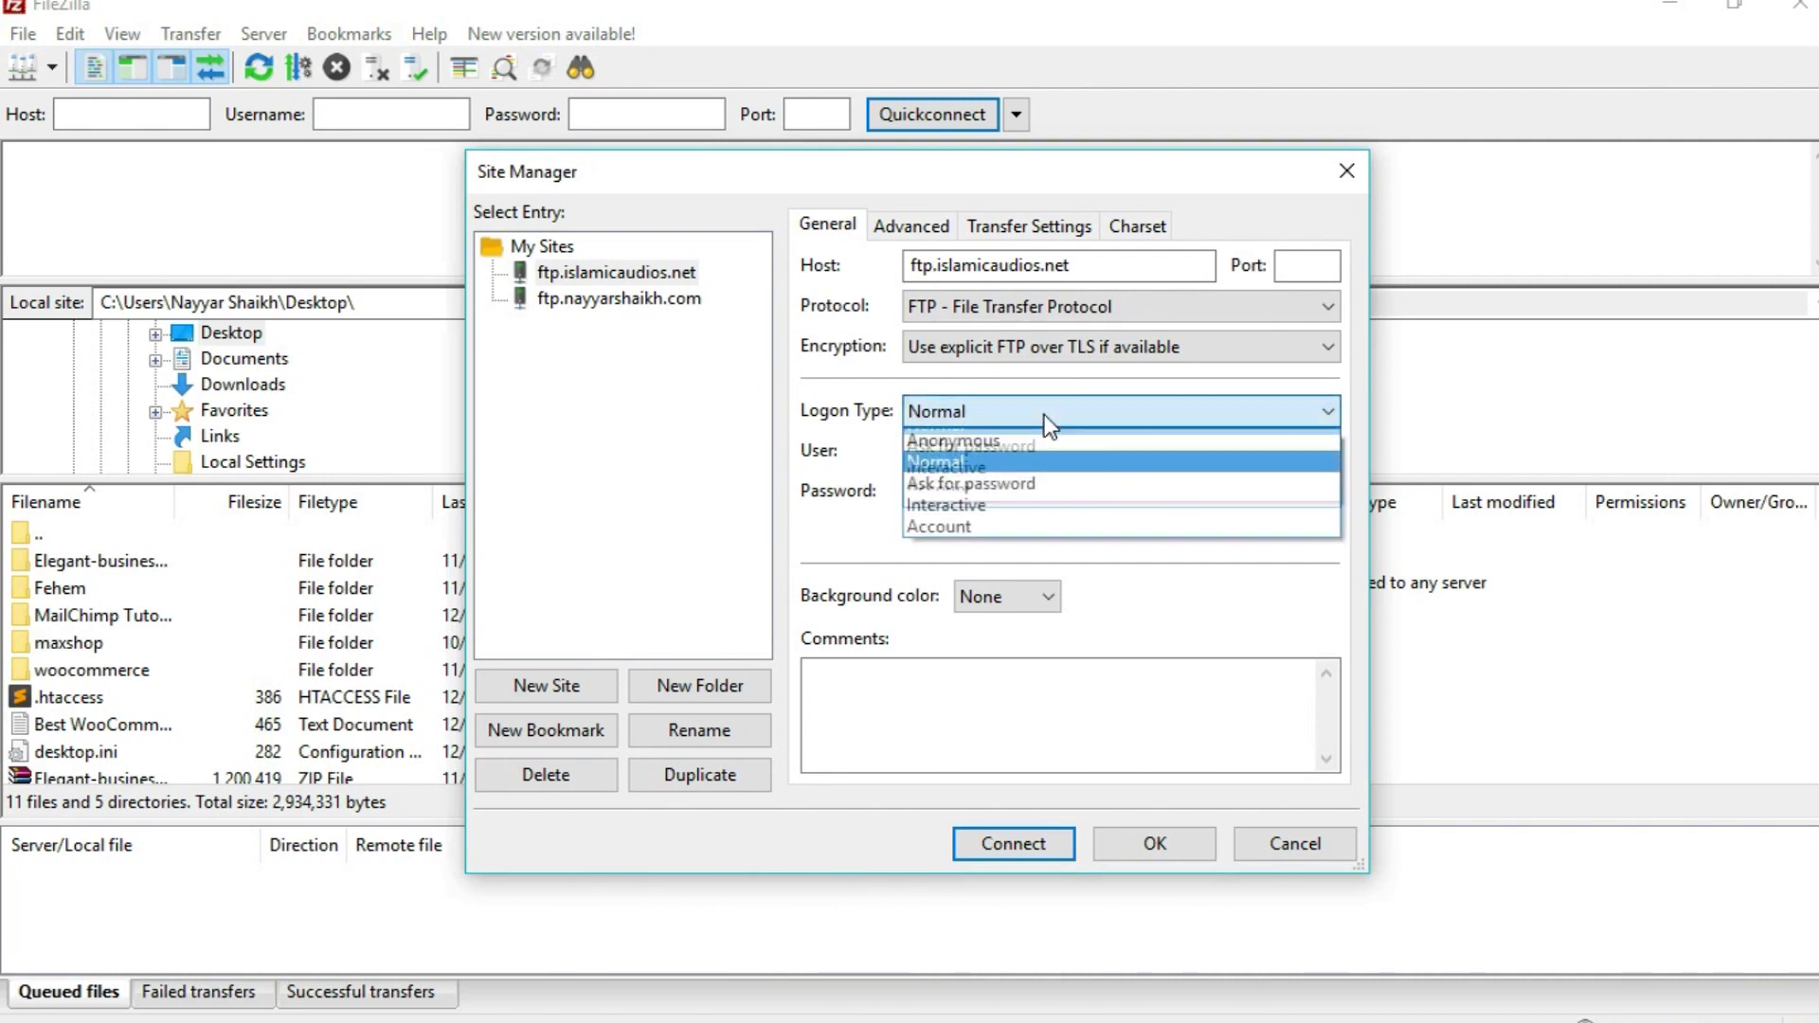
click(1023, 483)
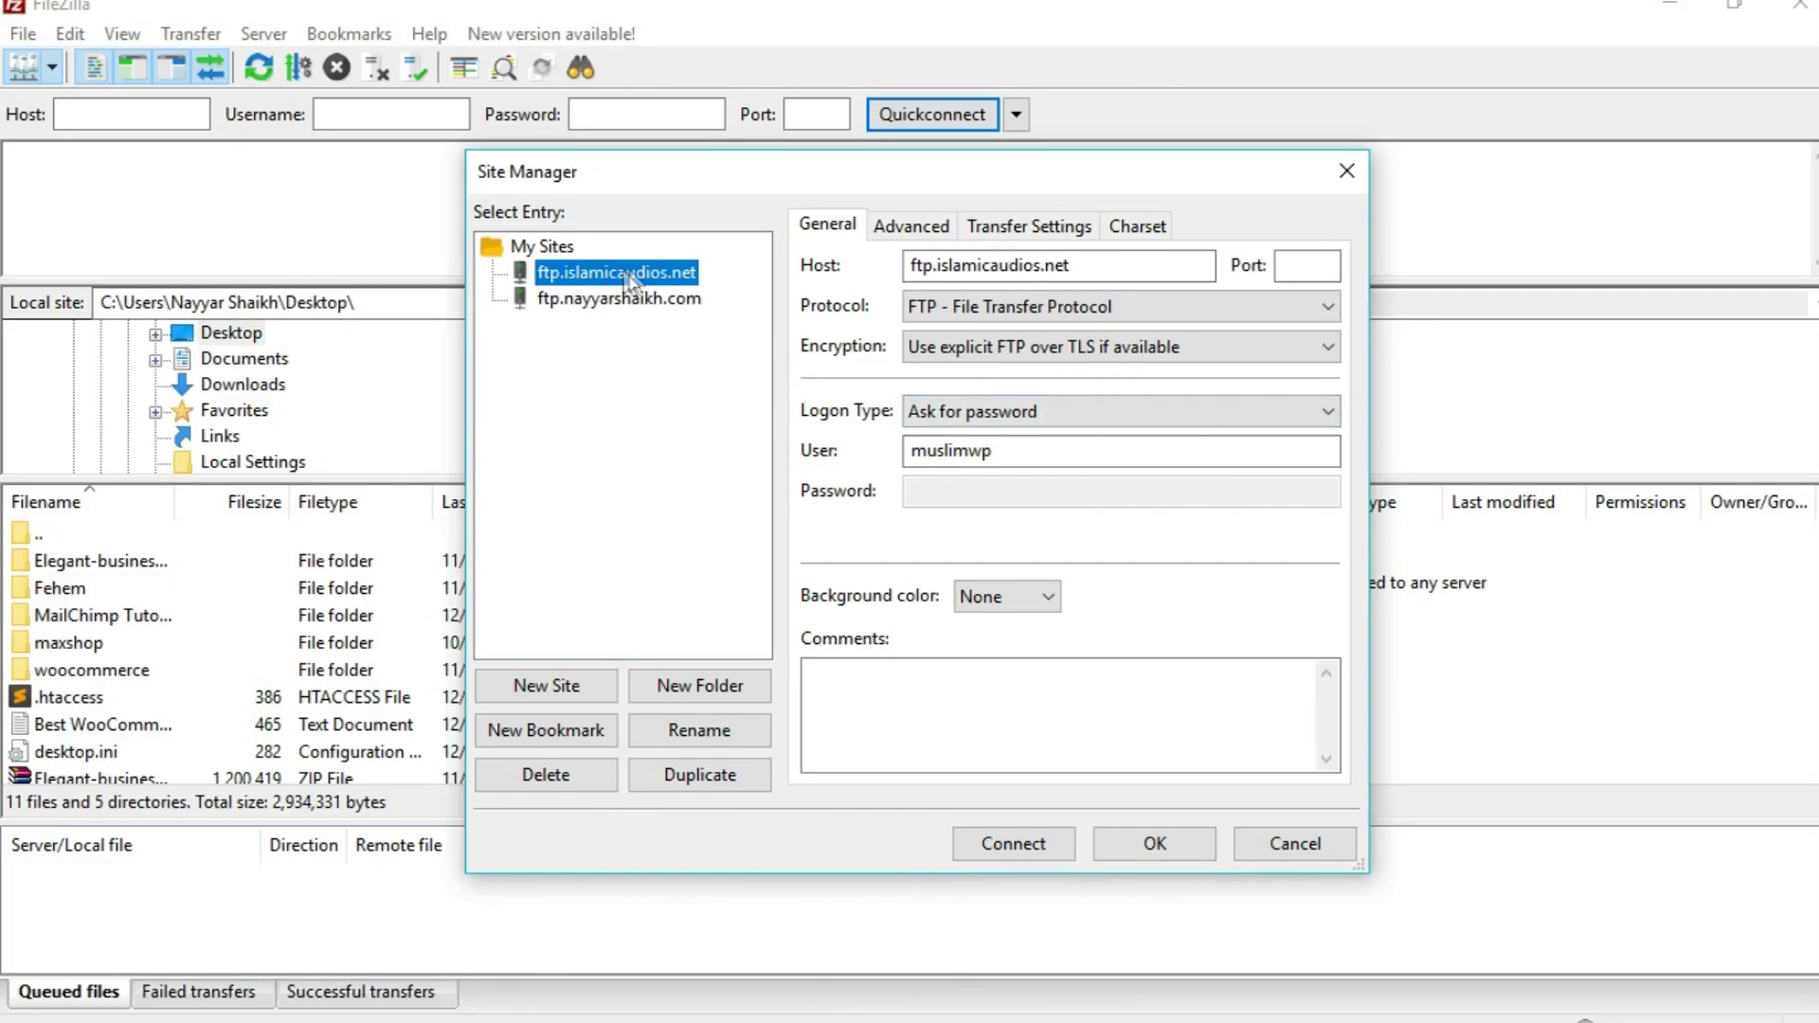
- Connect to ftp.islamicaudios.net, entering the account password and accepting the server's certificate for this session
click(1033, 843)
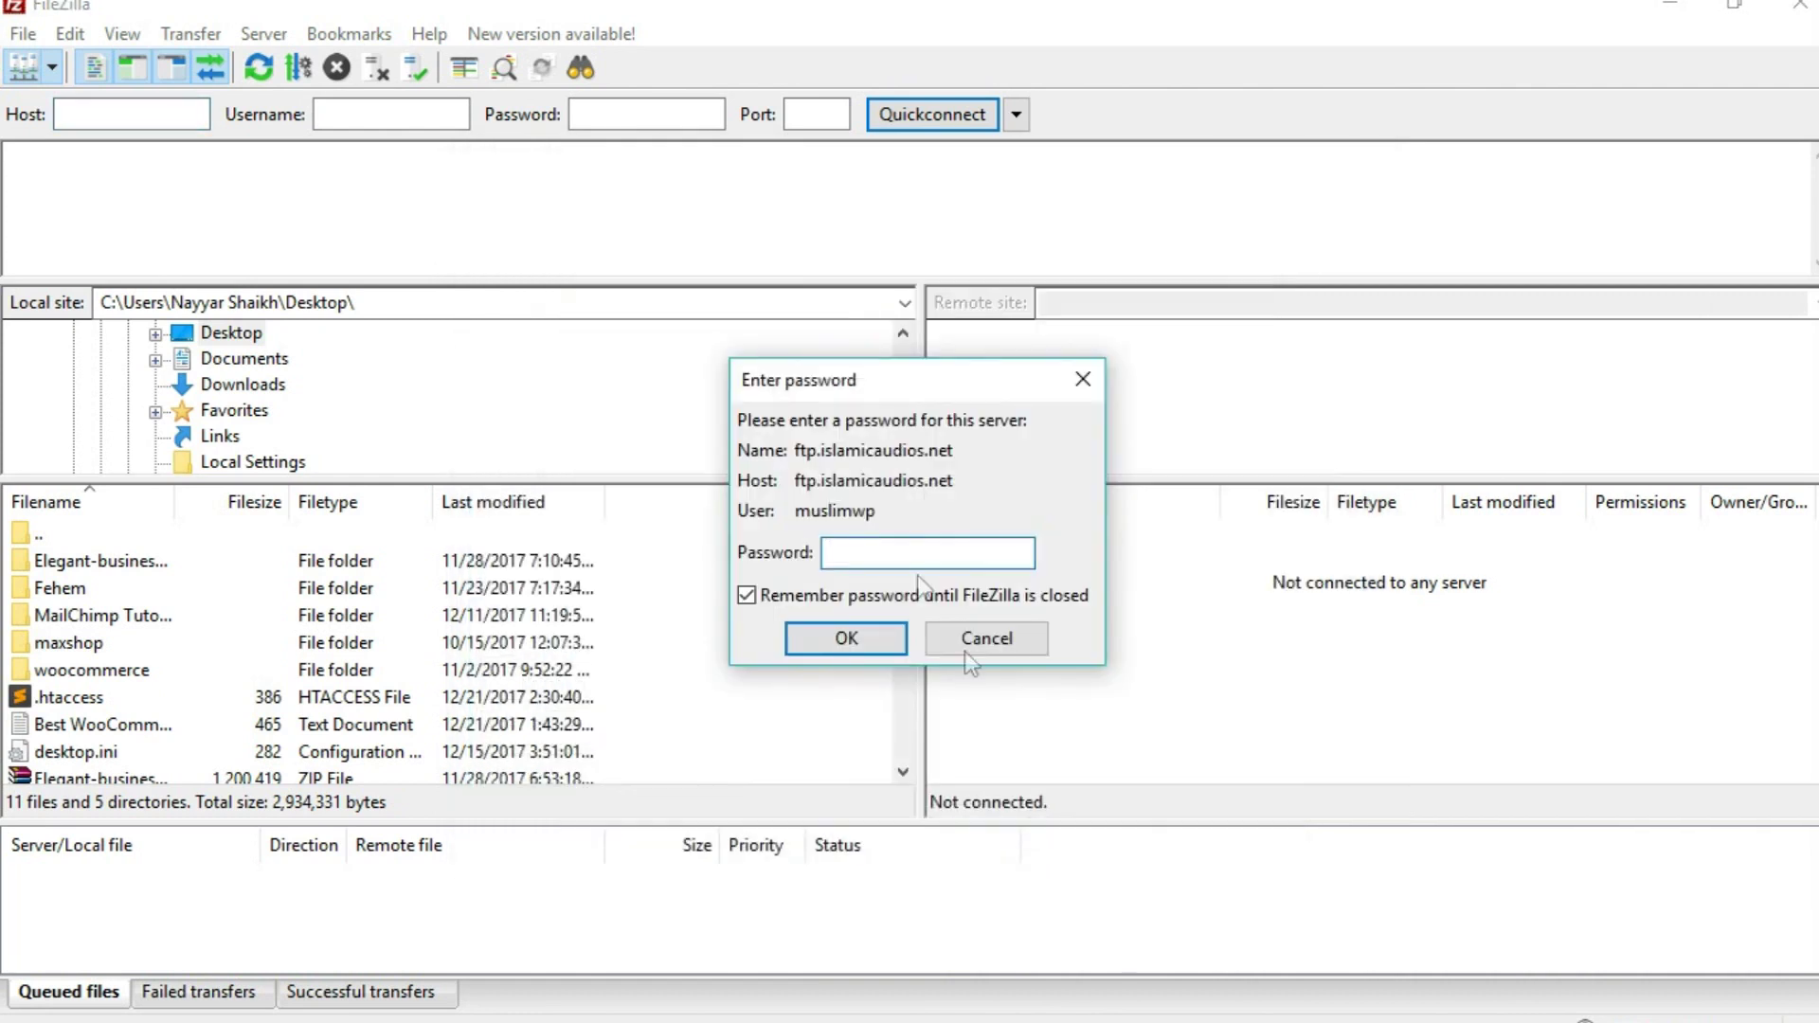
key(ctrl+v)
click(885, 642)
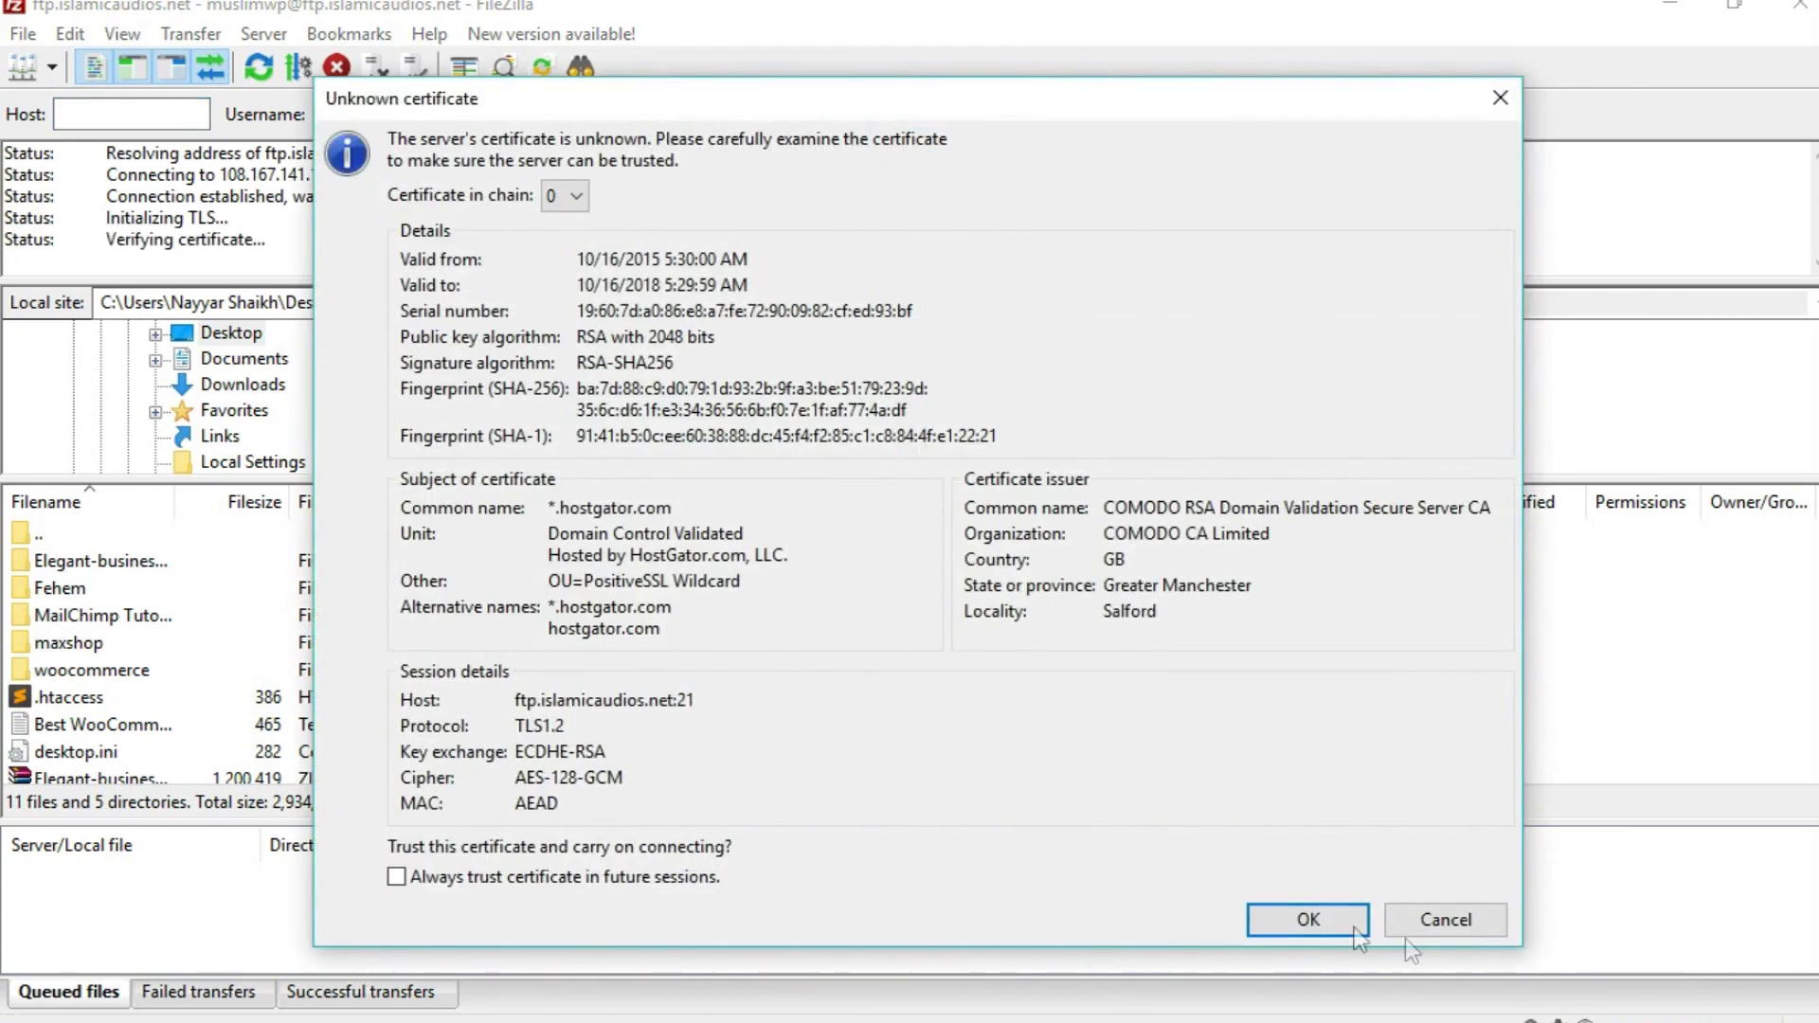
click(1349, 923)
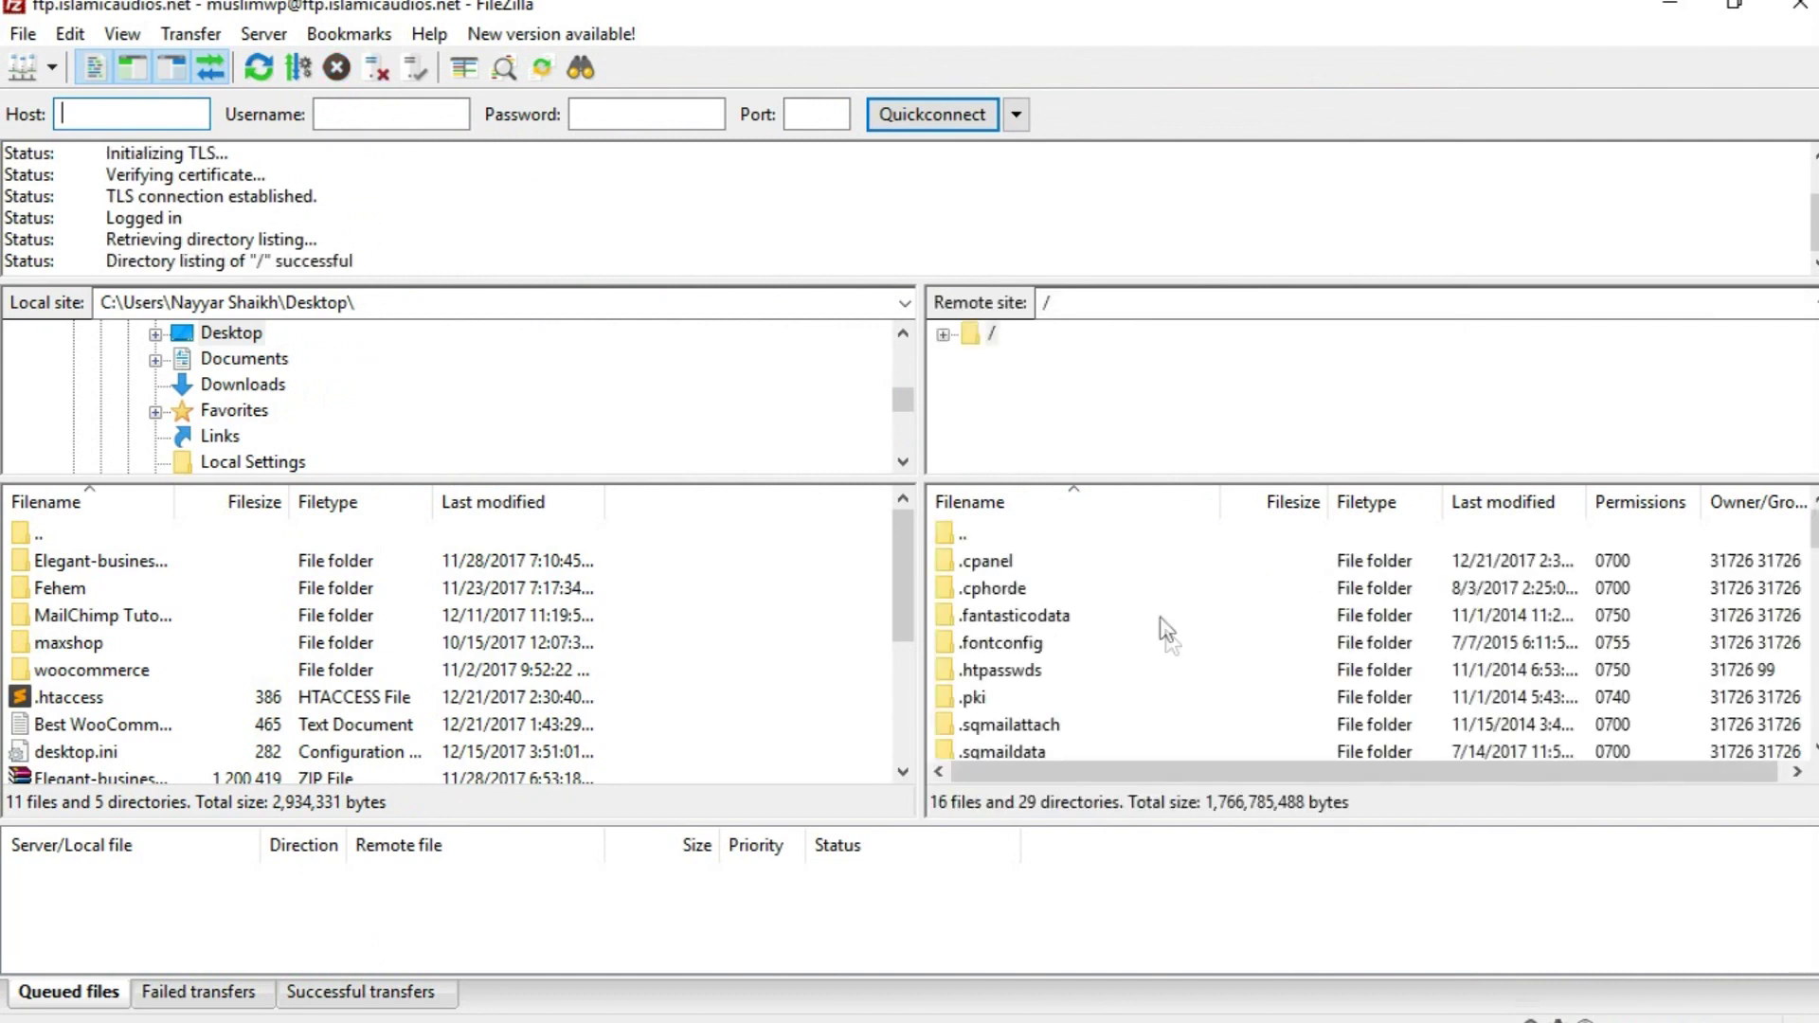
- Examine the remote root directory's contents, expanding and collapsing its folder tree
scroll(1109, 674, down, 10)
scroll(1108, 682, up, 12)
scroll(1108, 690, up, 1)
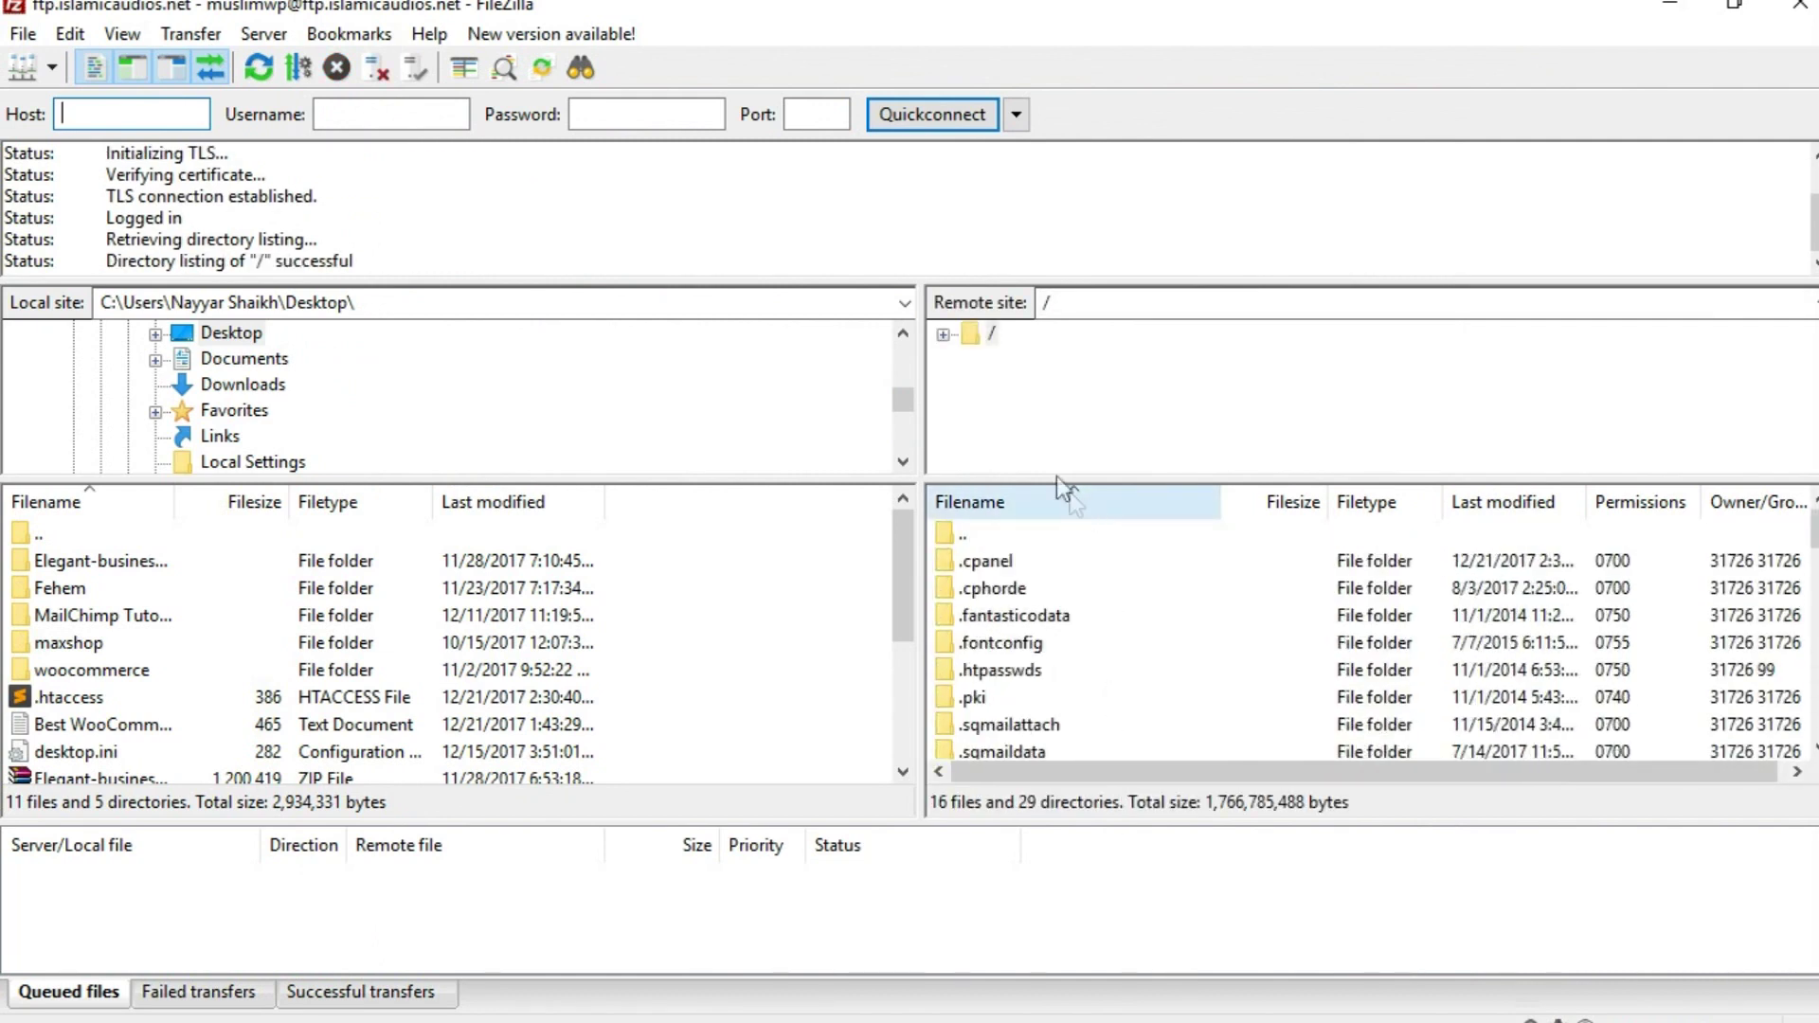
double_click(990, 334)
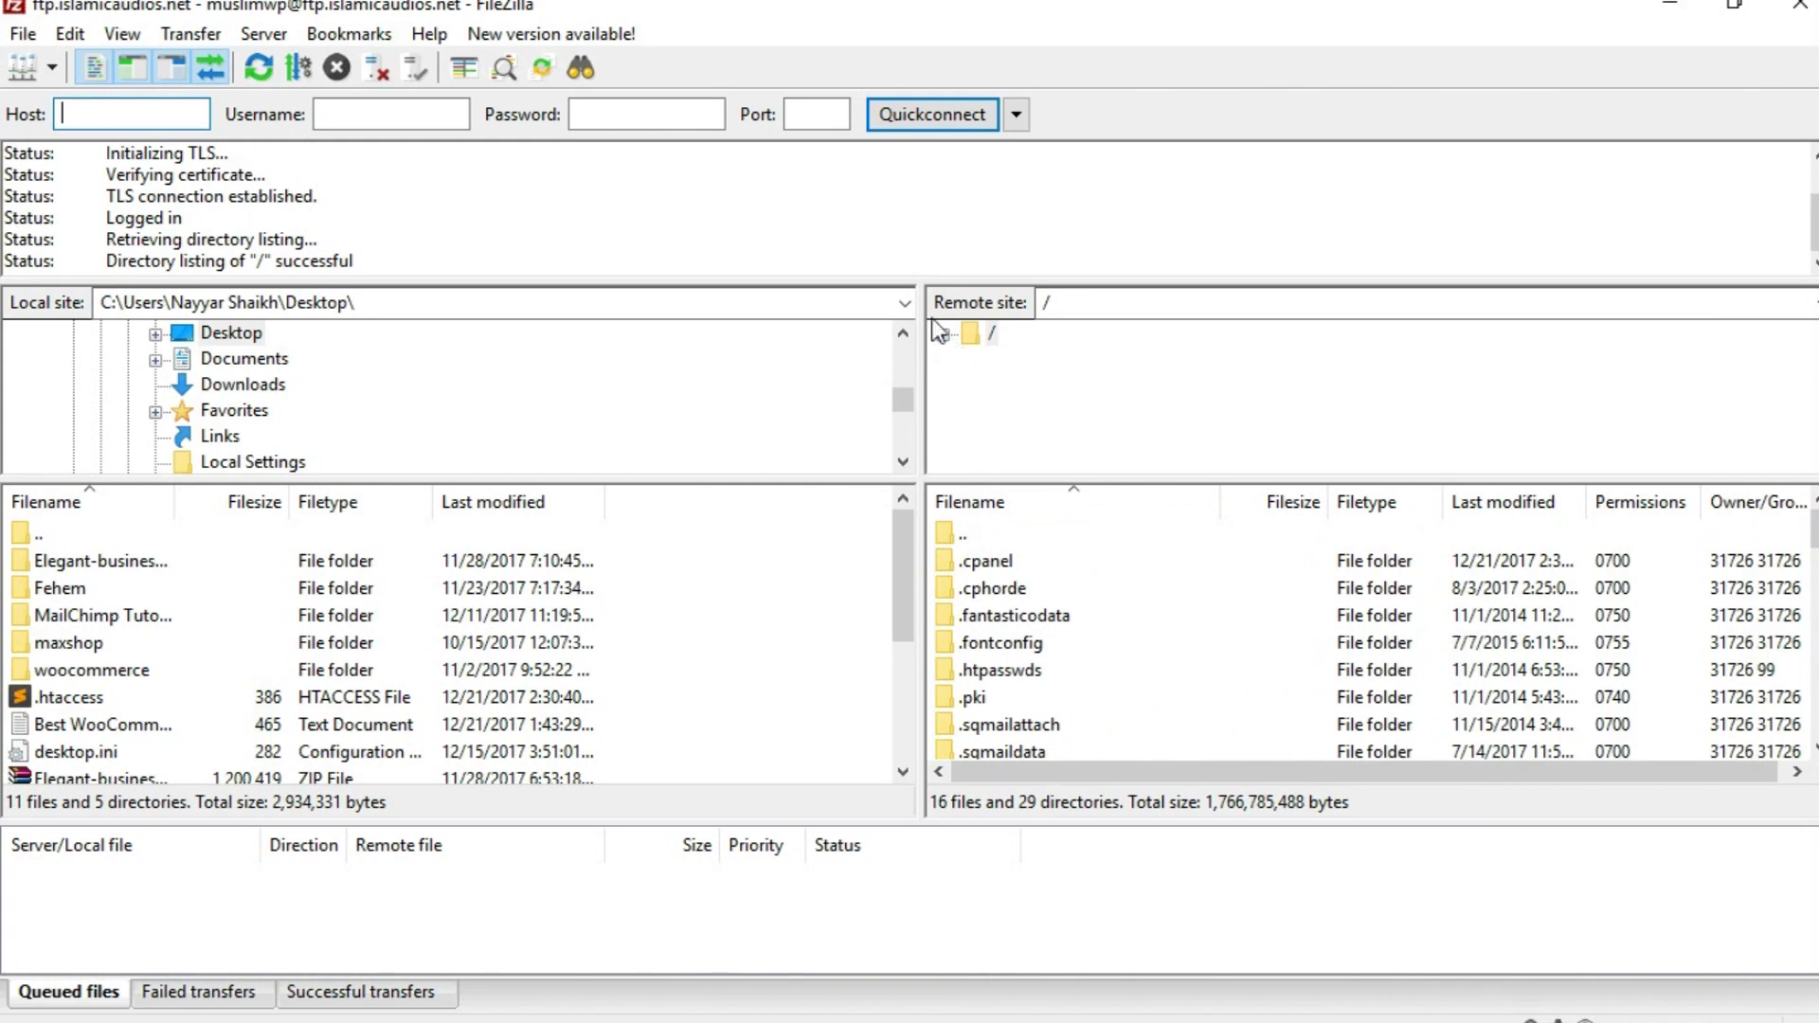
scroll(1118, 398, down, 1)
scroll(995, 369, up, 1)
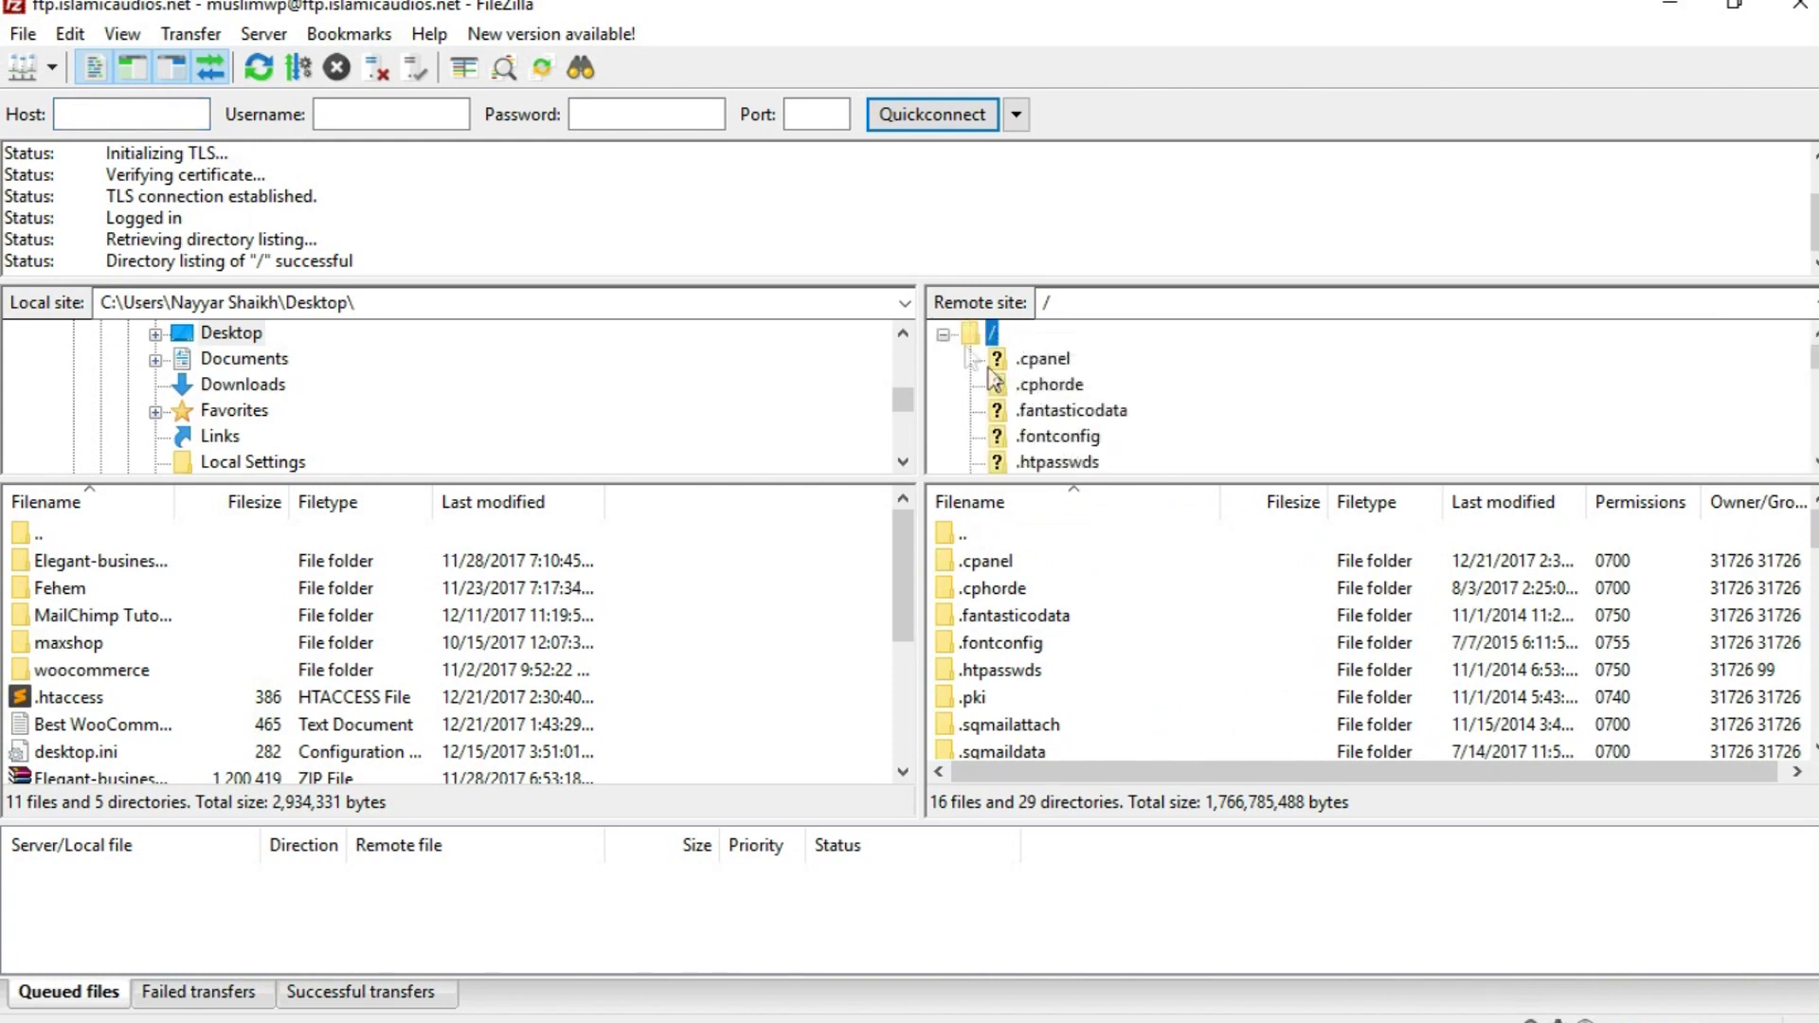
click(943, 335)
- Look through the website folders in the remote root listing, selecting divi.bloggdude.com and giftonics.in
scroll(1099, 606, down, 8)
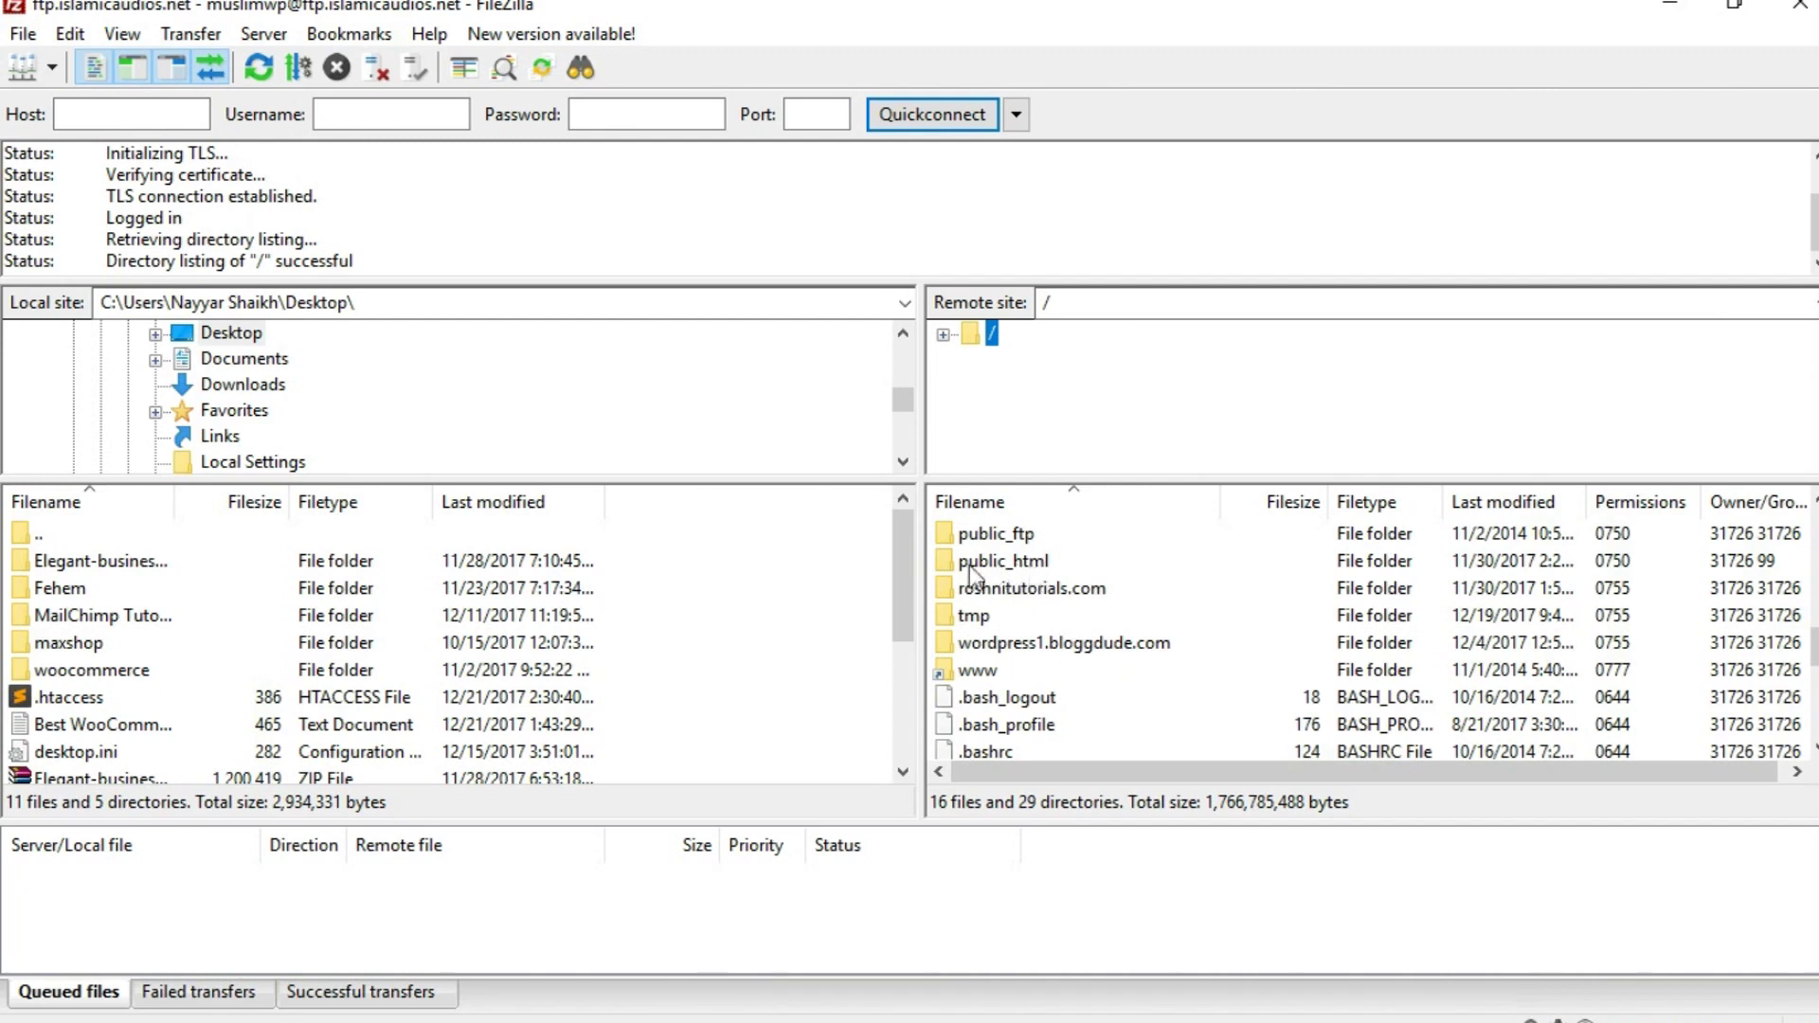
scroll(1089, 655, up, 3)
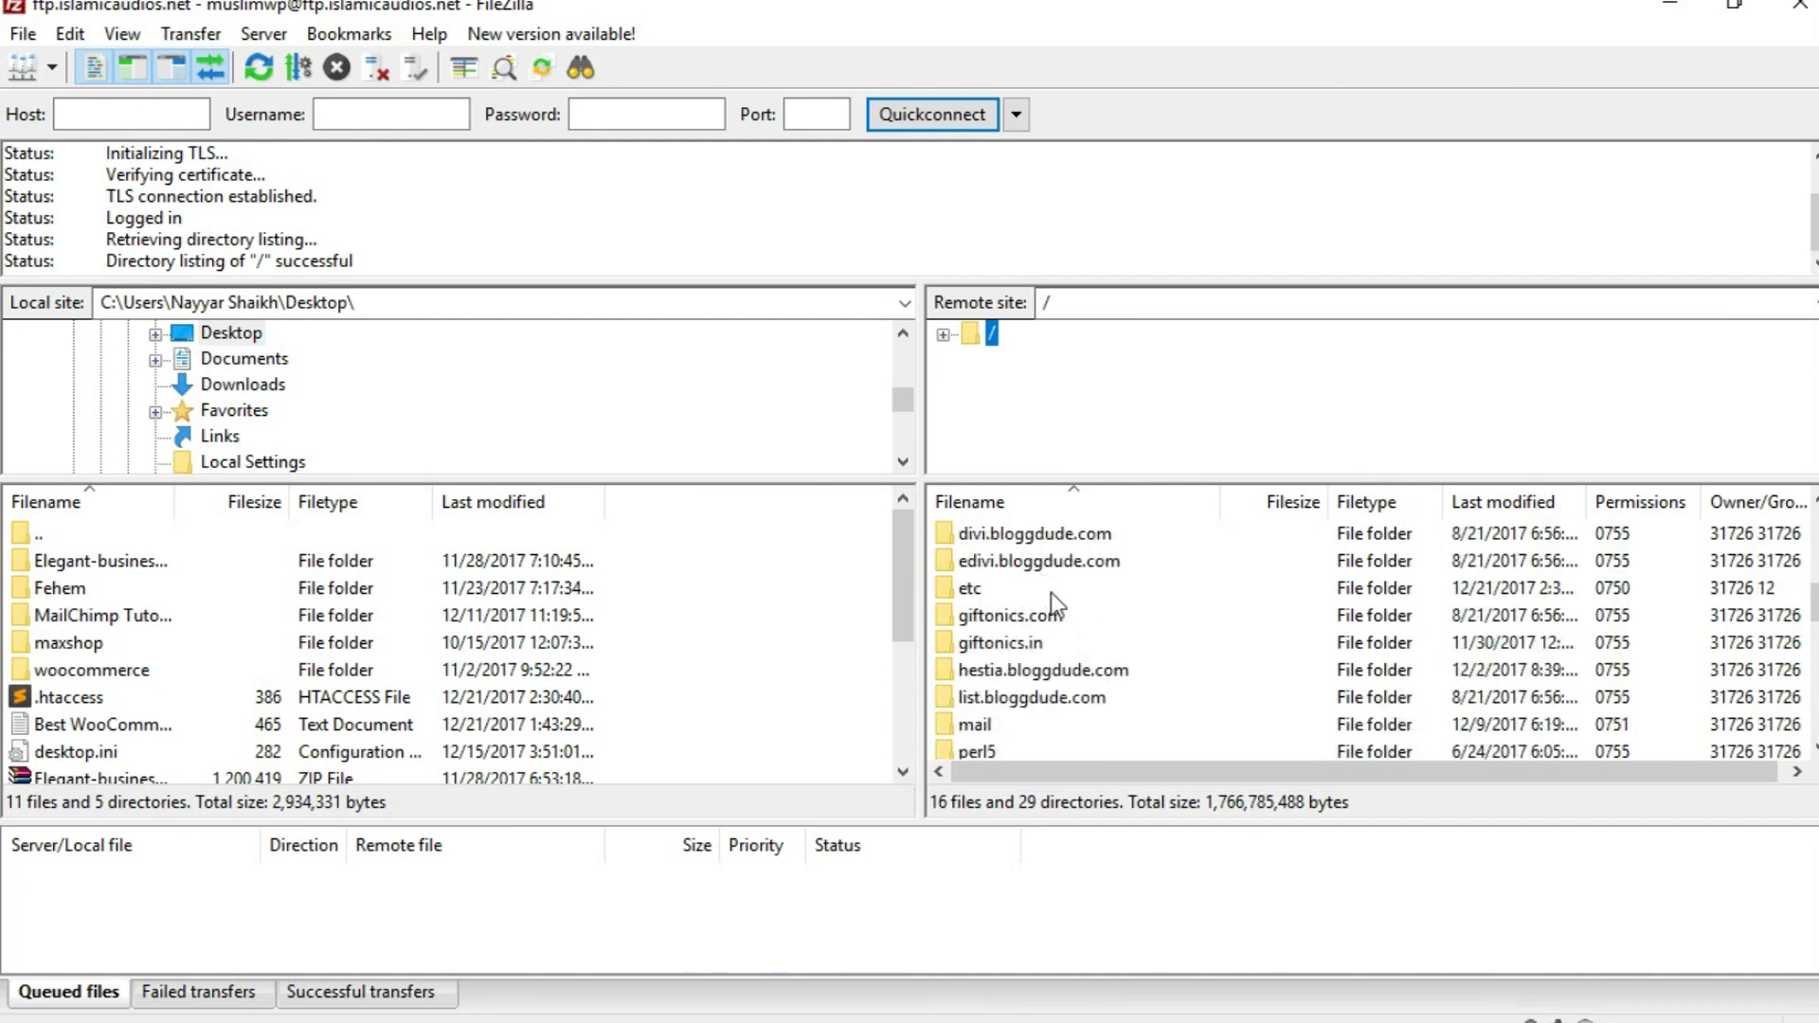
scroll(1049, 593, up, 1)
click(1037, 616)
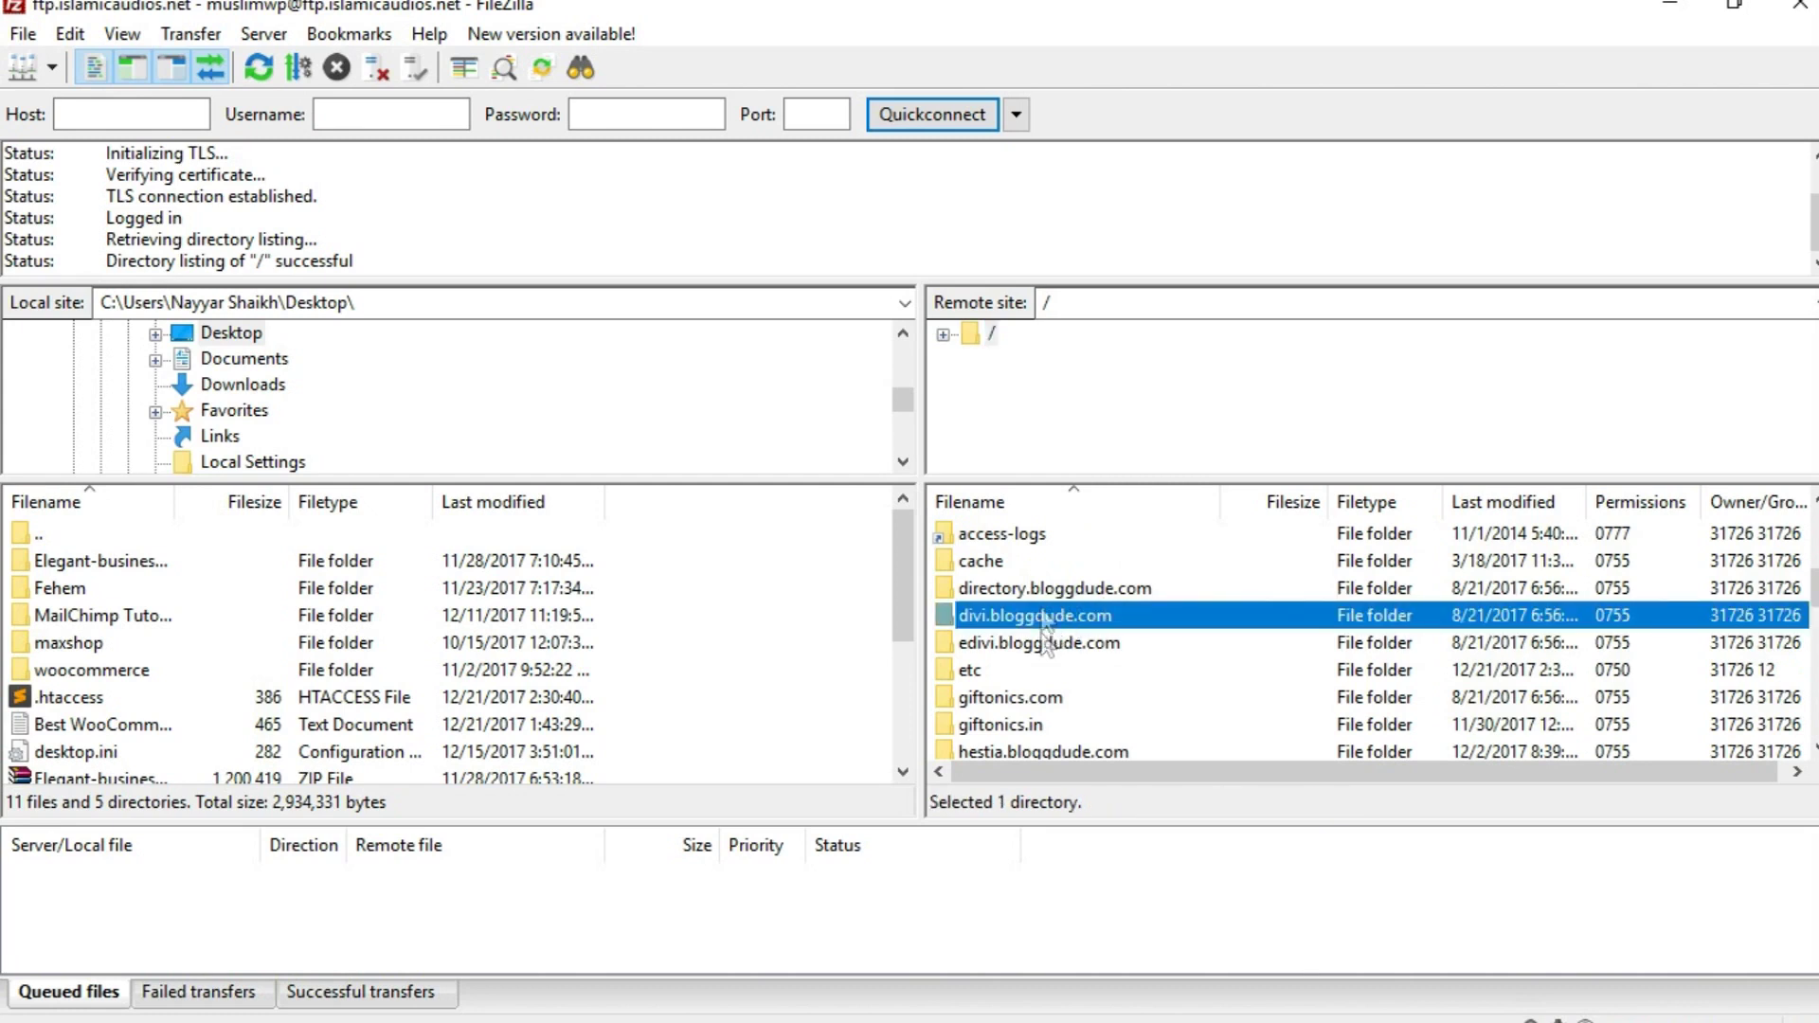
scroll(1076, 691, down, 1)
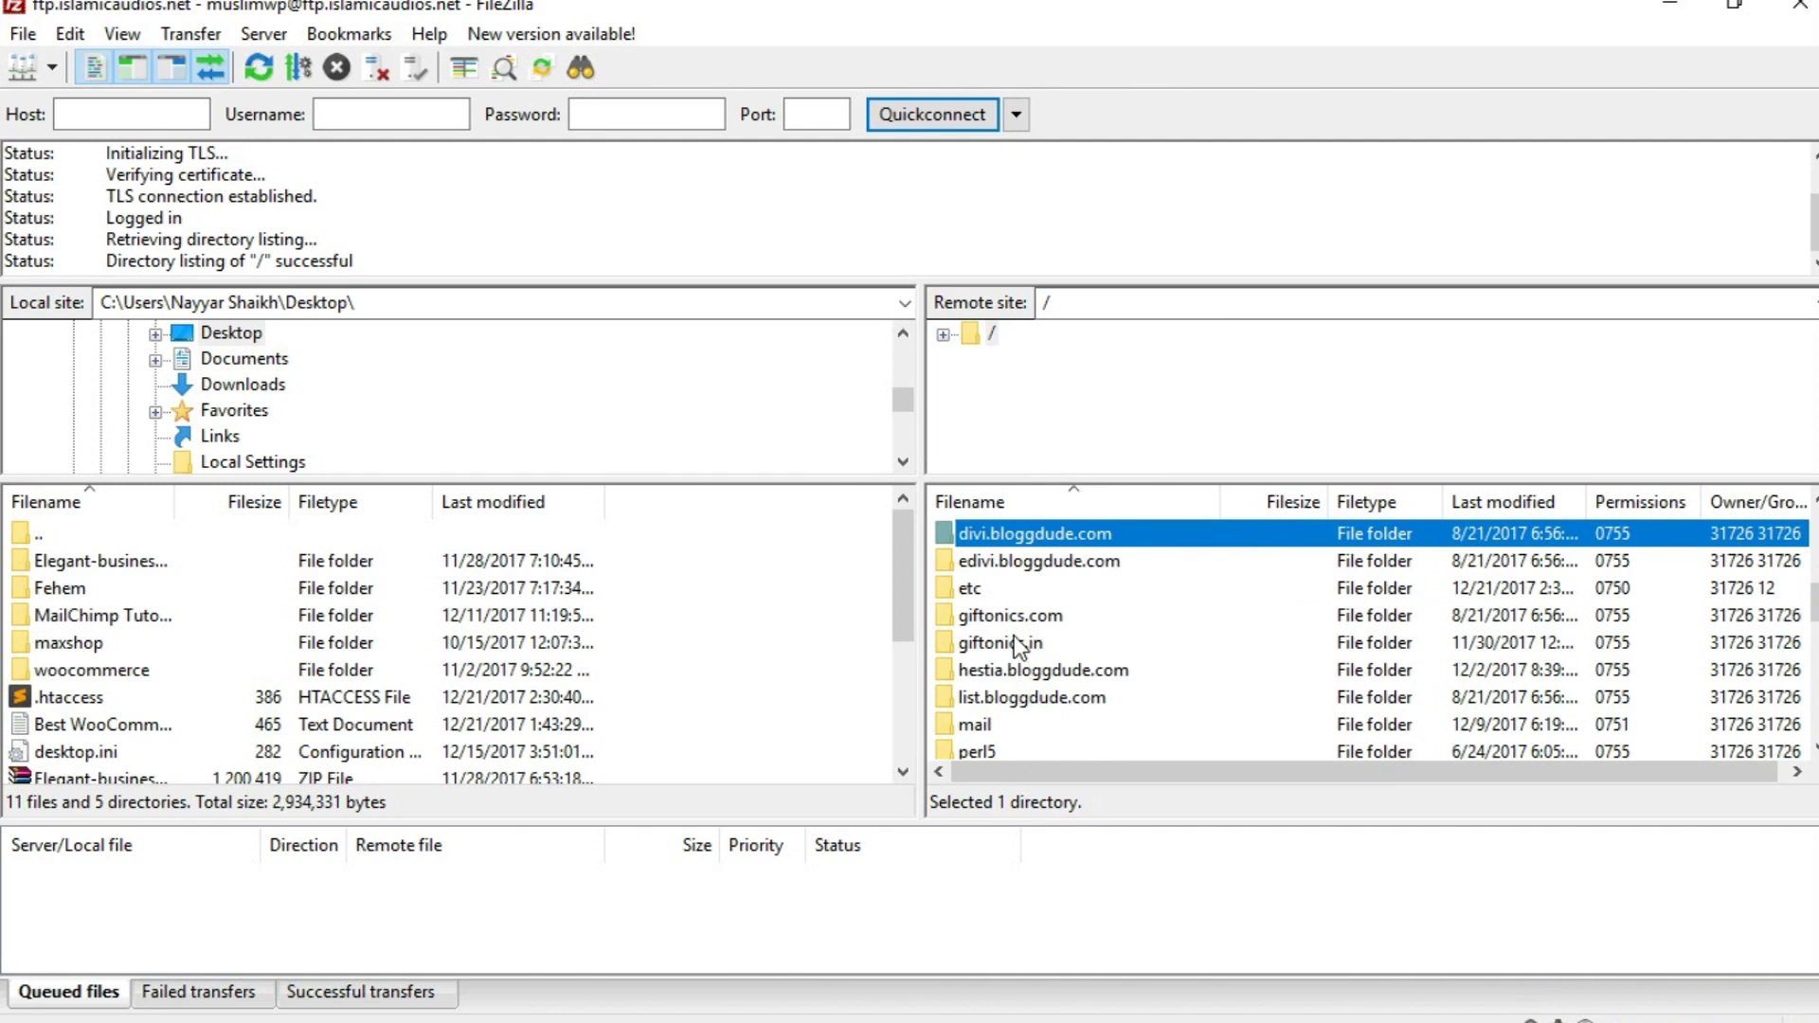
click(1046, 645)
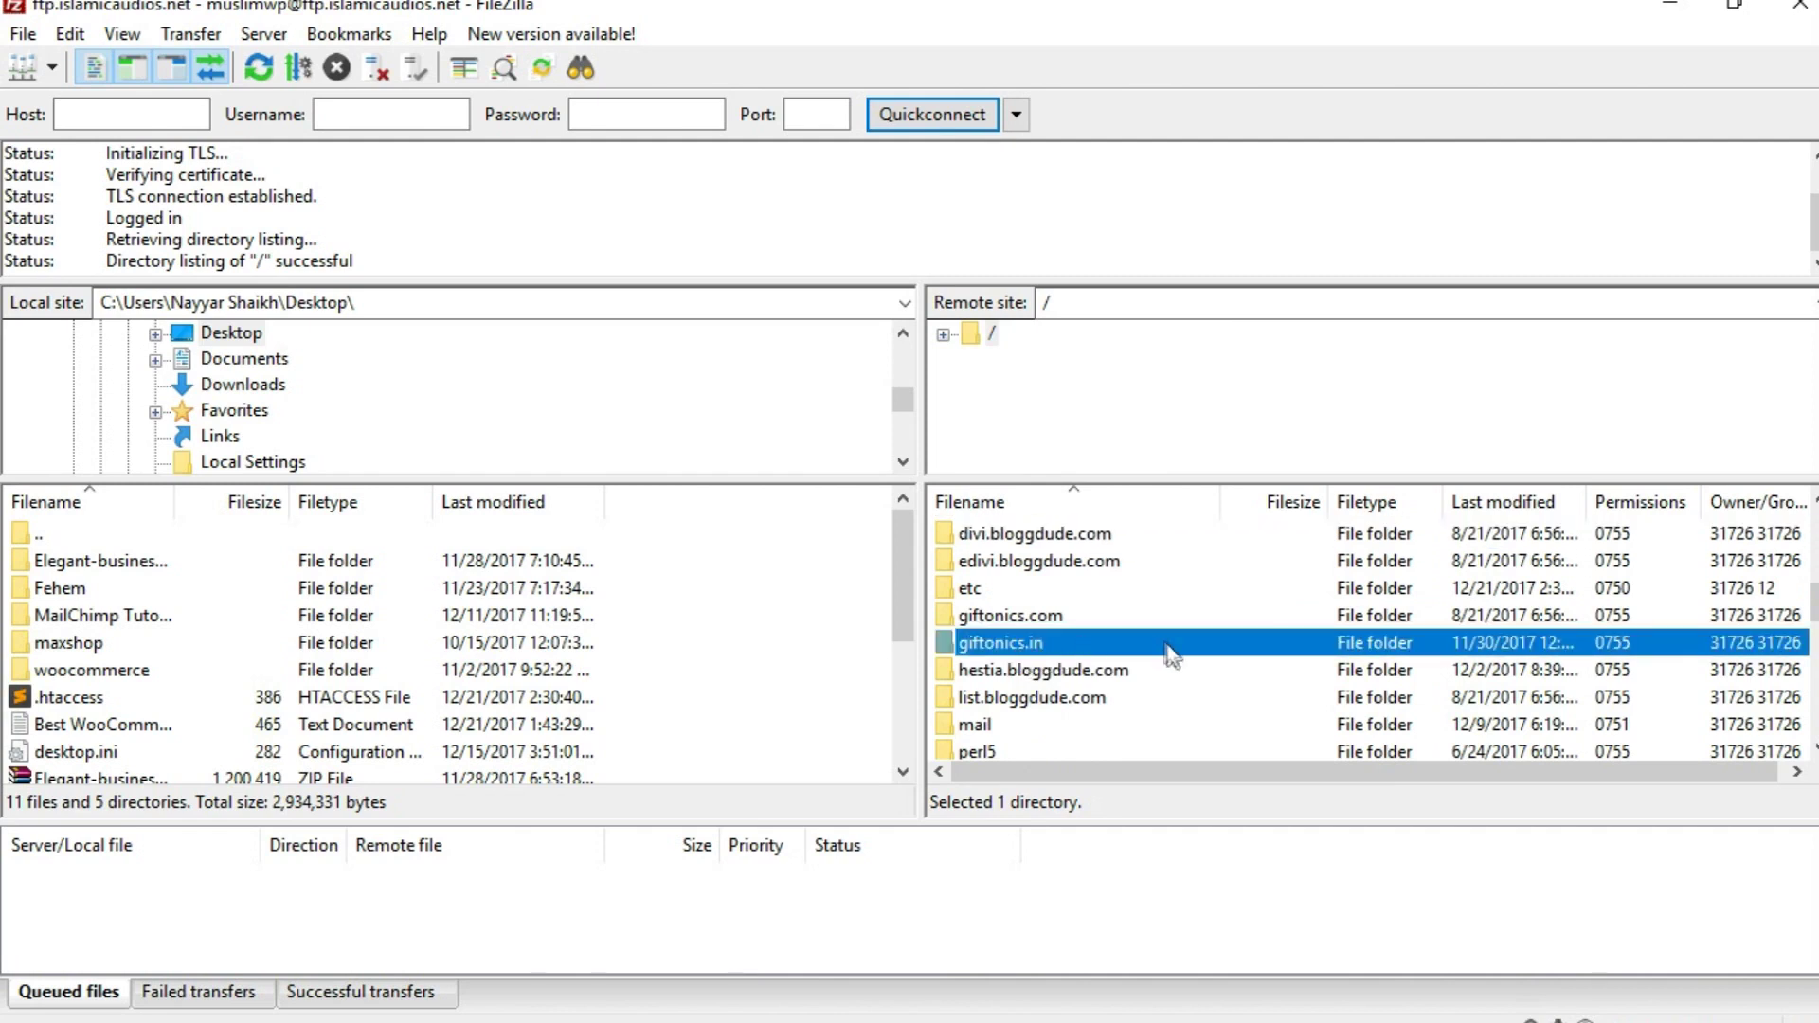
scroll(1097, 650, down, 1)
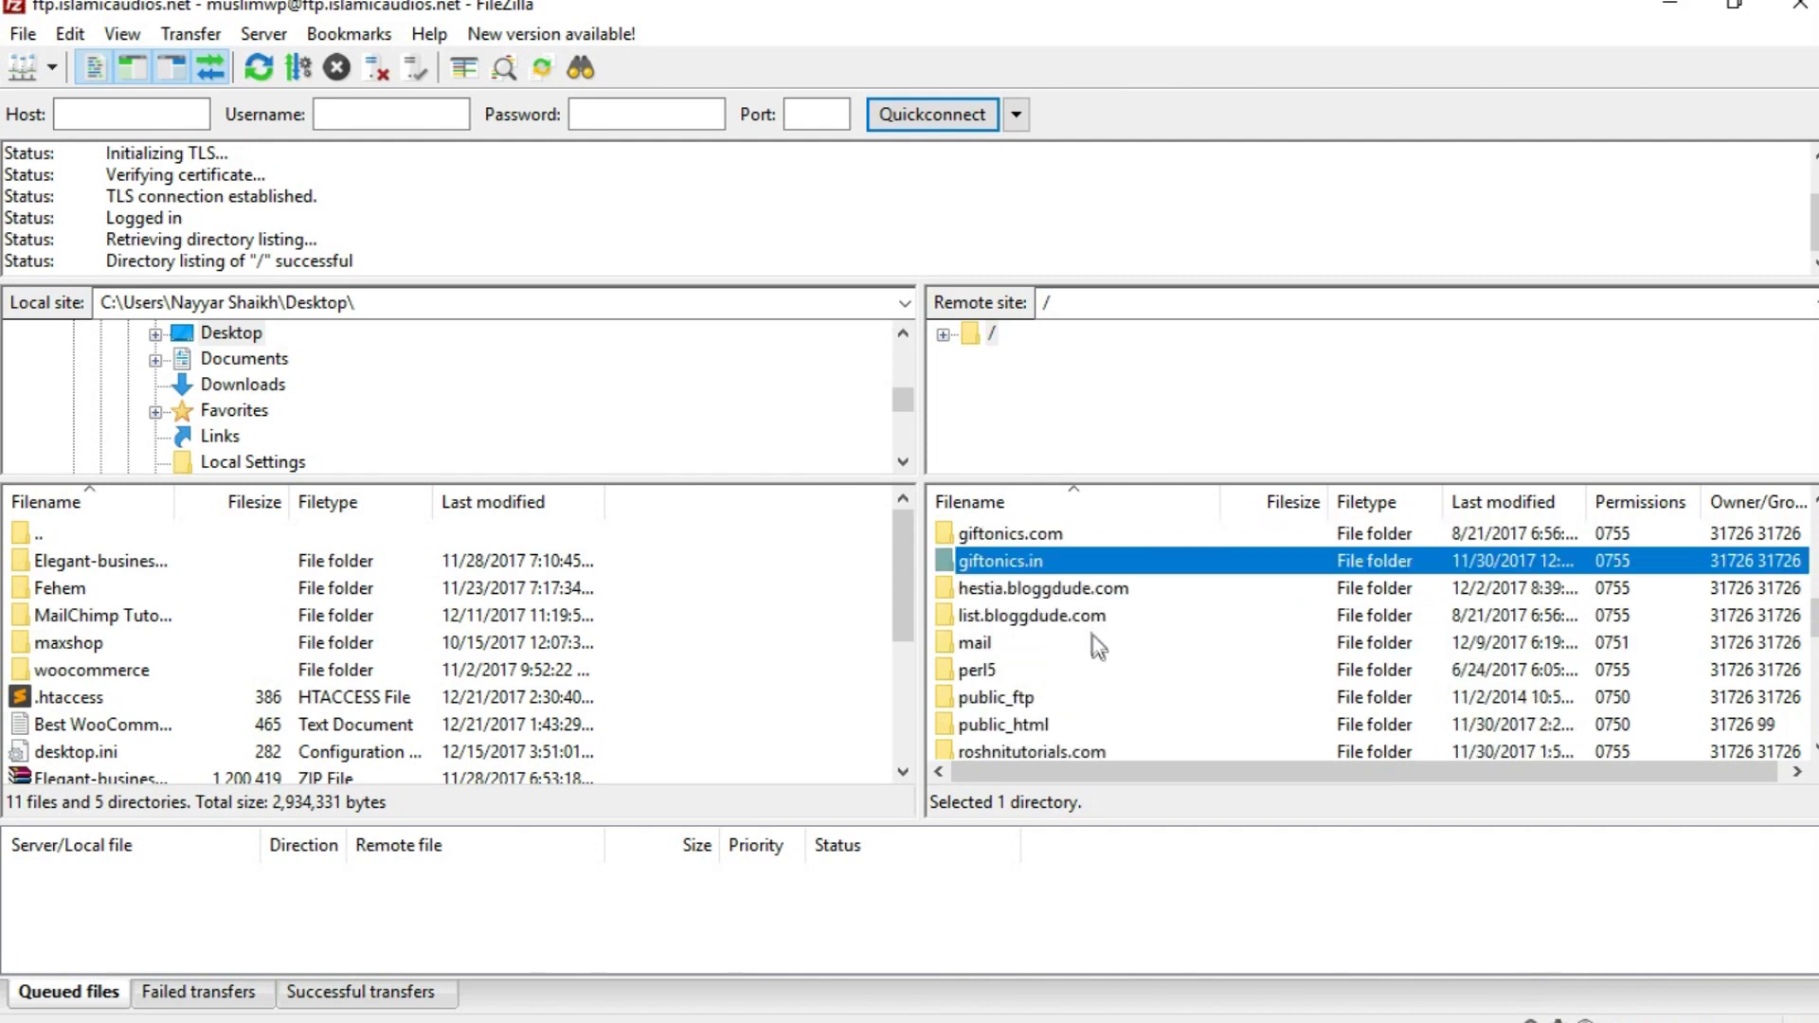